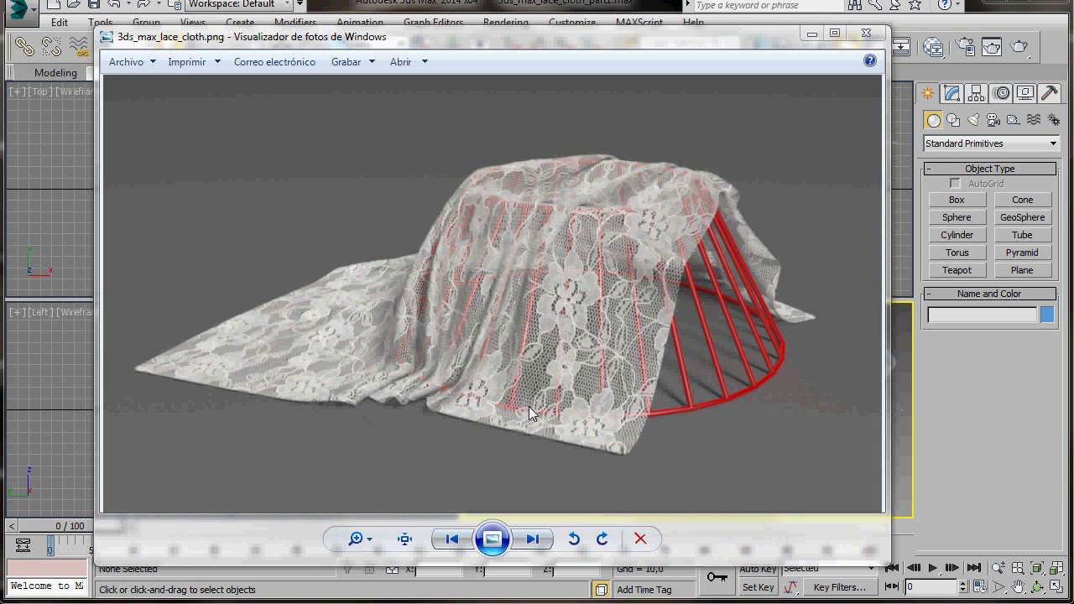
Close the reference image and confirm US Standard Decimal Inches as the scene's display units.
click(866, 34)
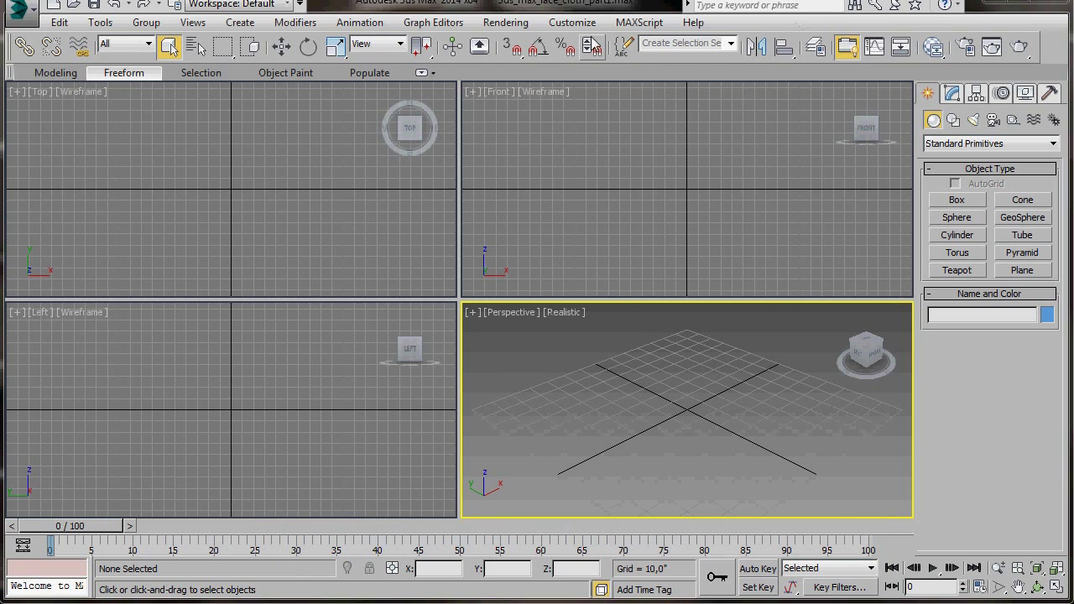
click(565, 25)
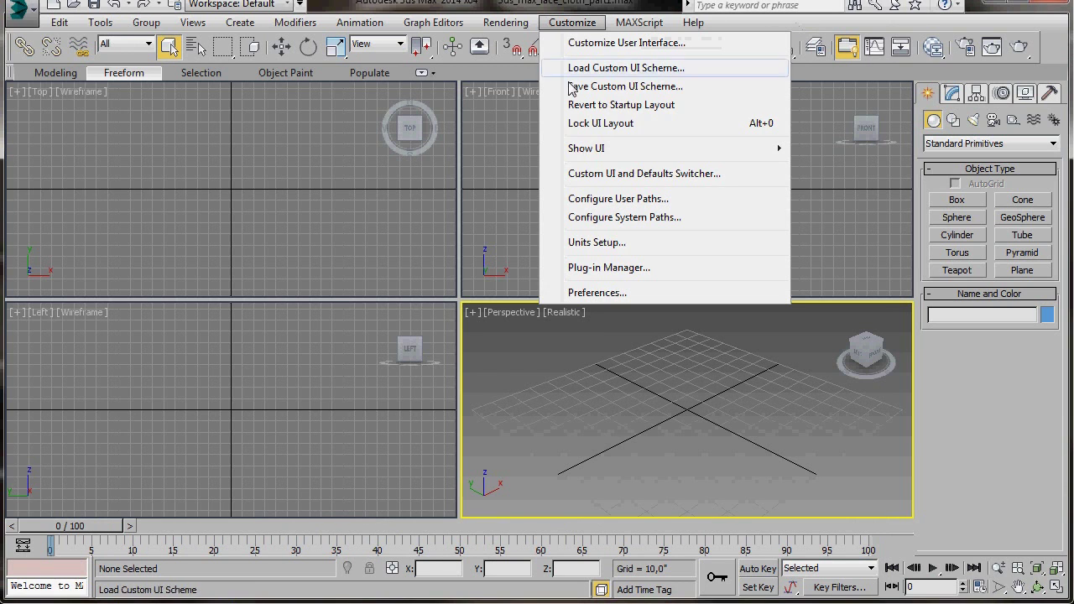
click(574, 245)
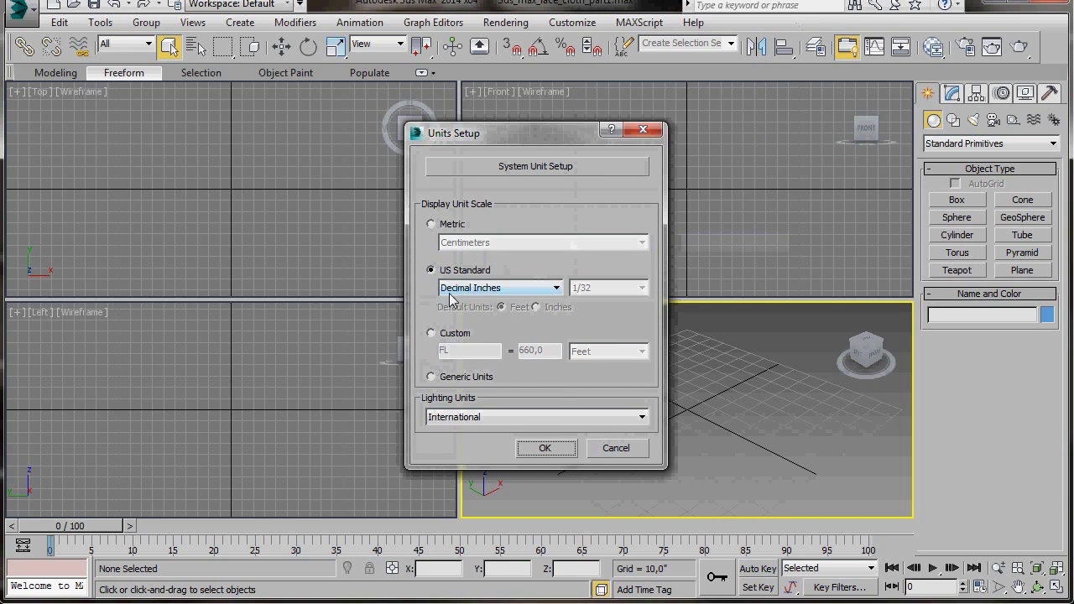
click(544, 448)
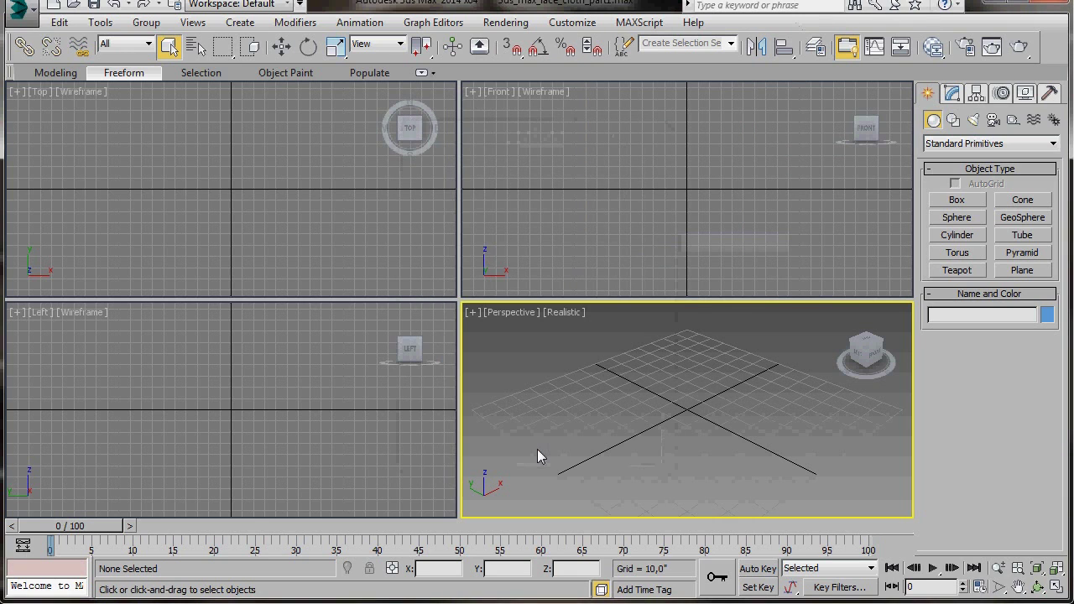
Assign NVIDIA mental ray as the production renderer in the render setup.
click(505, 25)
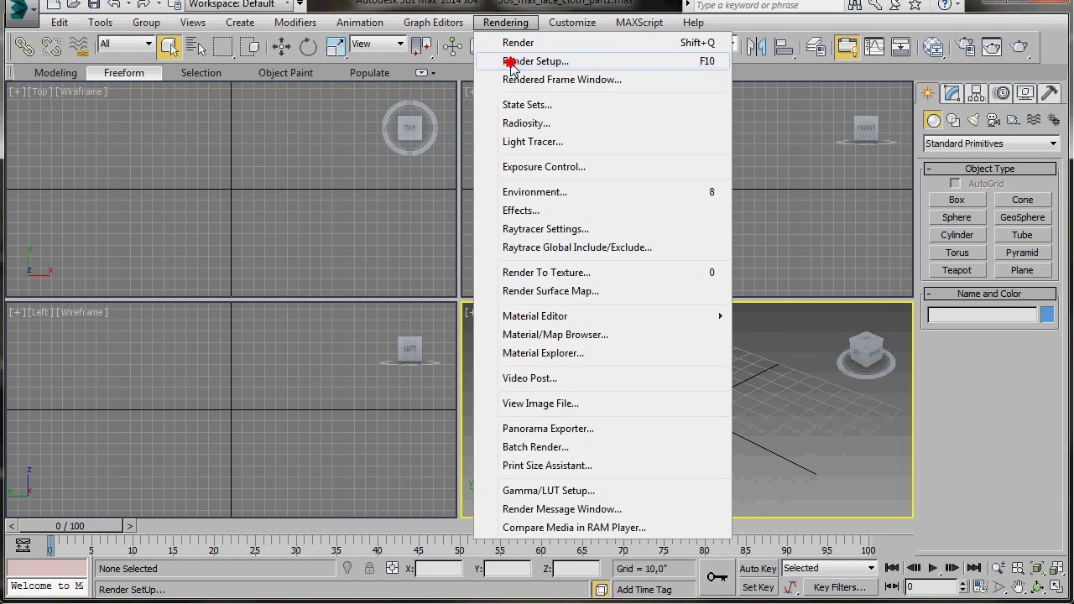
click(534, 61)
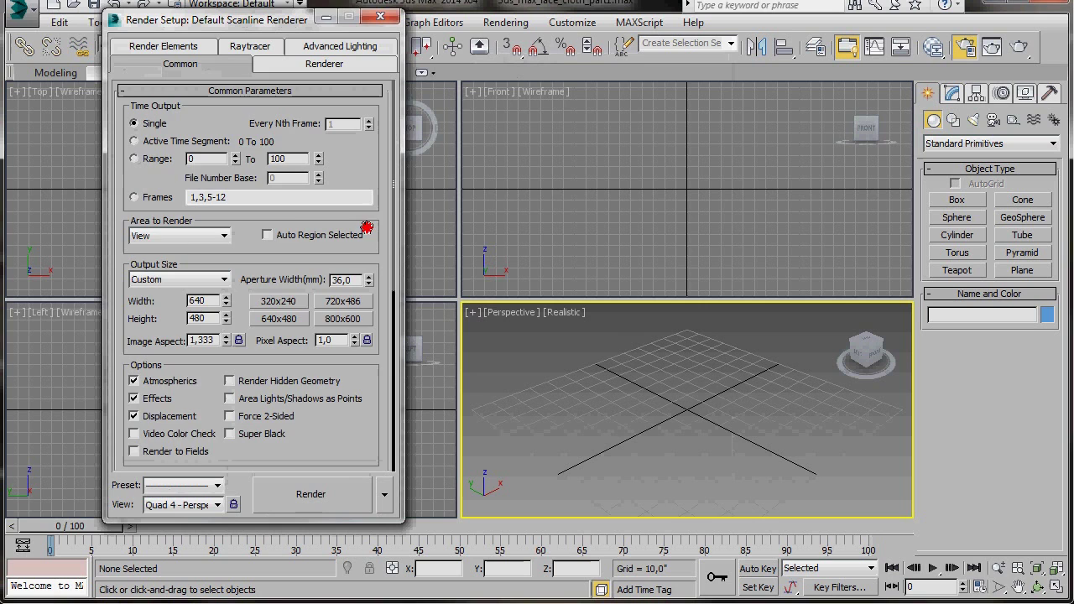
scroll(285, 353, down, 8)
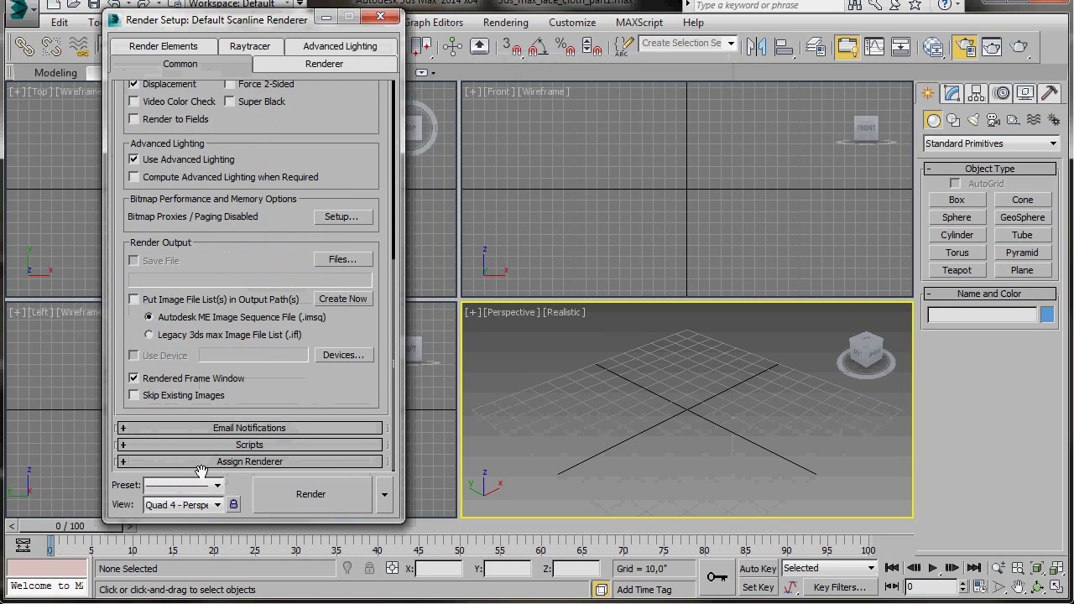
click(237, 462)
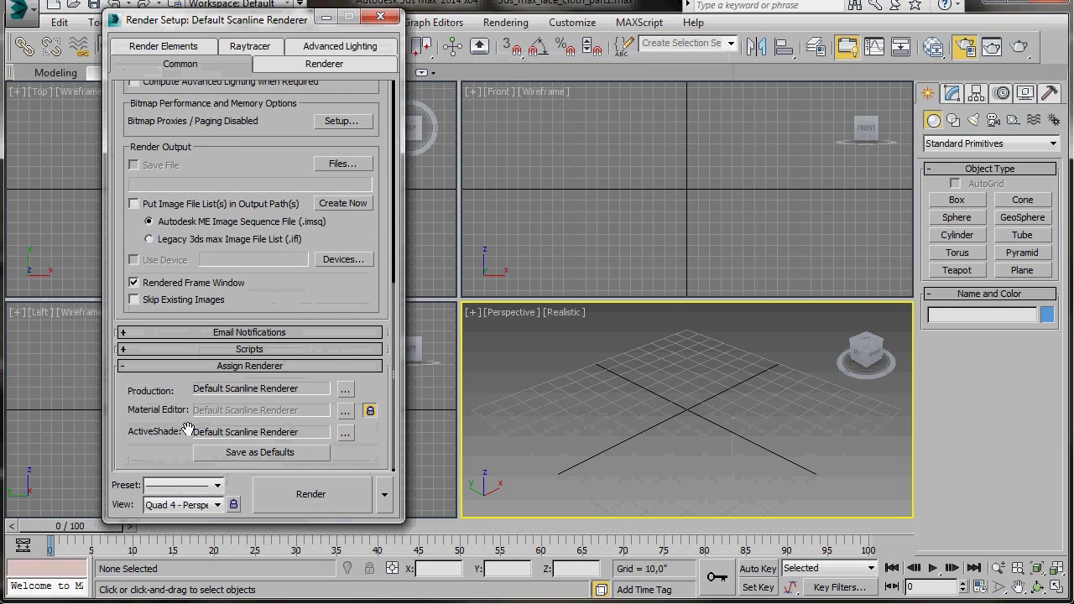
click(345, 393)
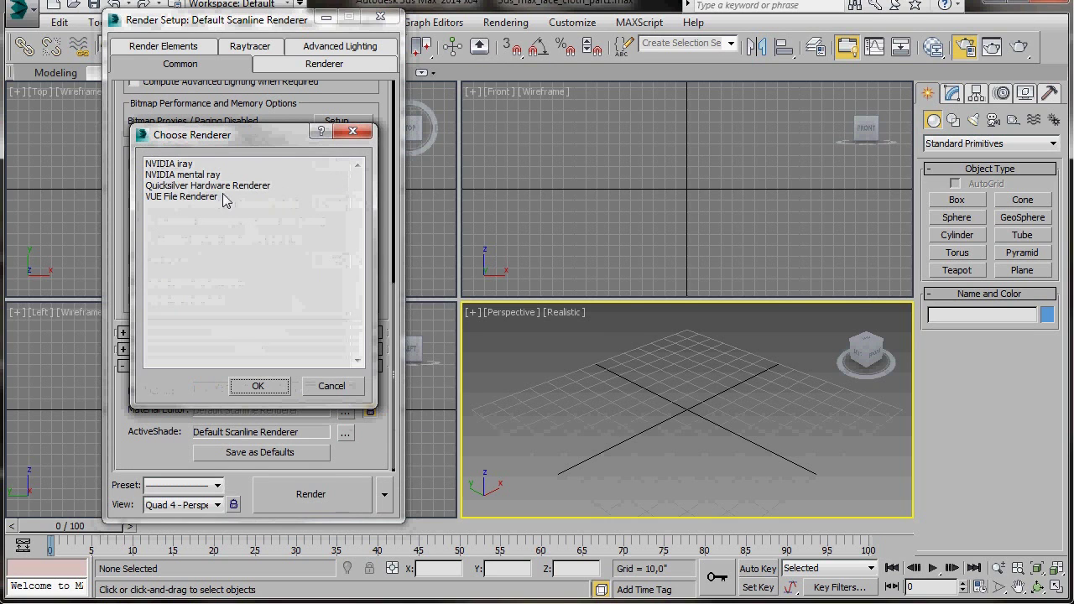
click(195, 176)
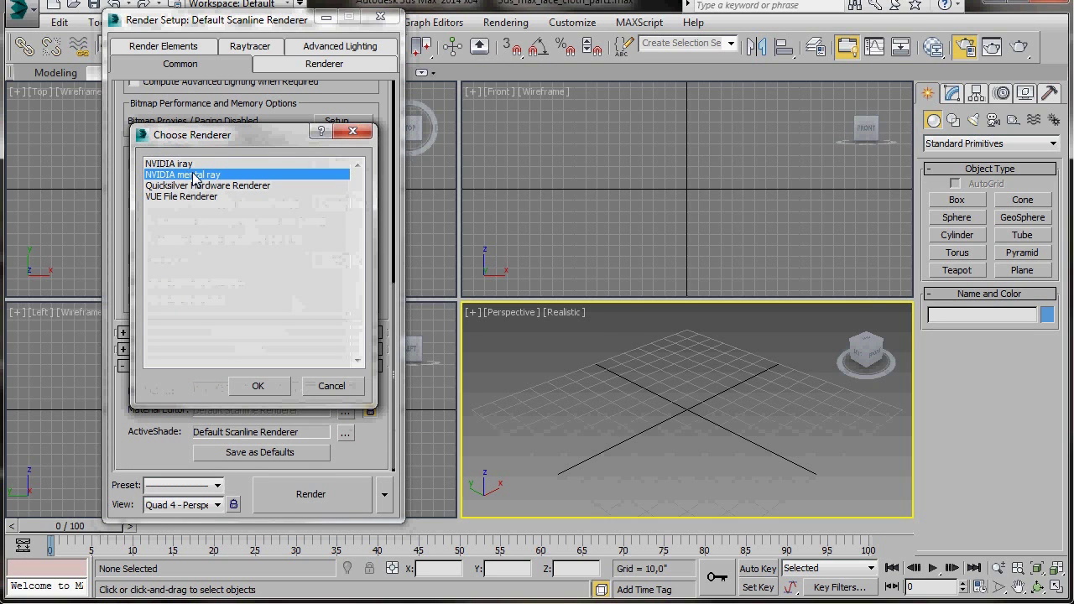
click(259, 387)
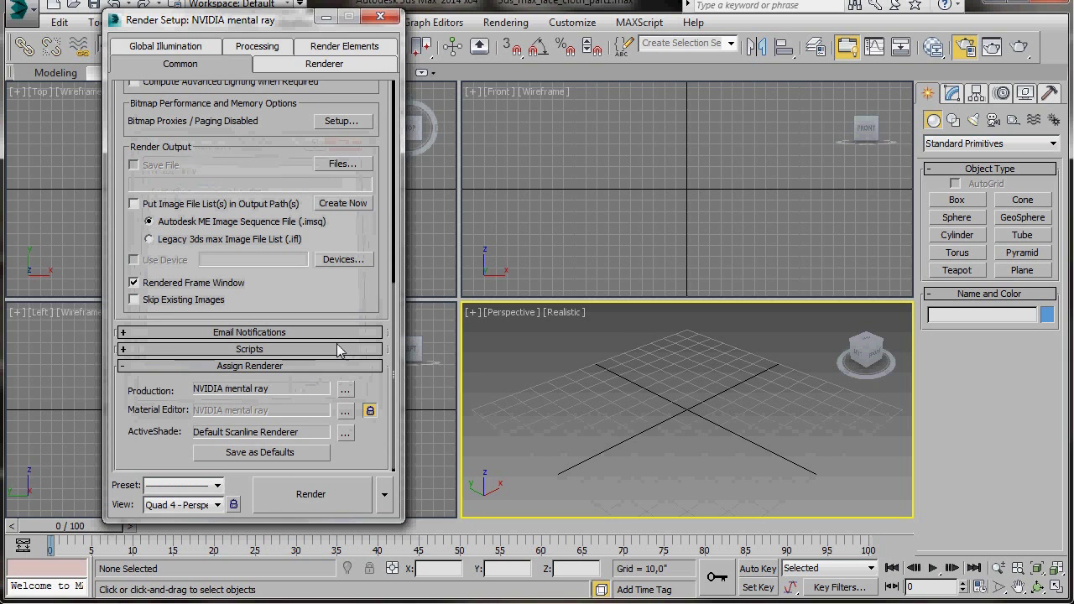
Enable Force 2-Sided rendering and set the output size to HDTV (video) at 640 by 360, closing the render setup.
scroll(328, 308, up, 5)
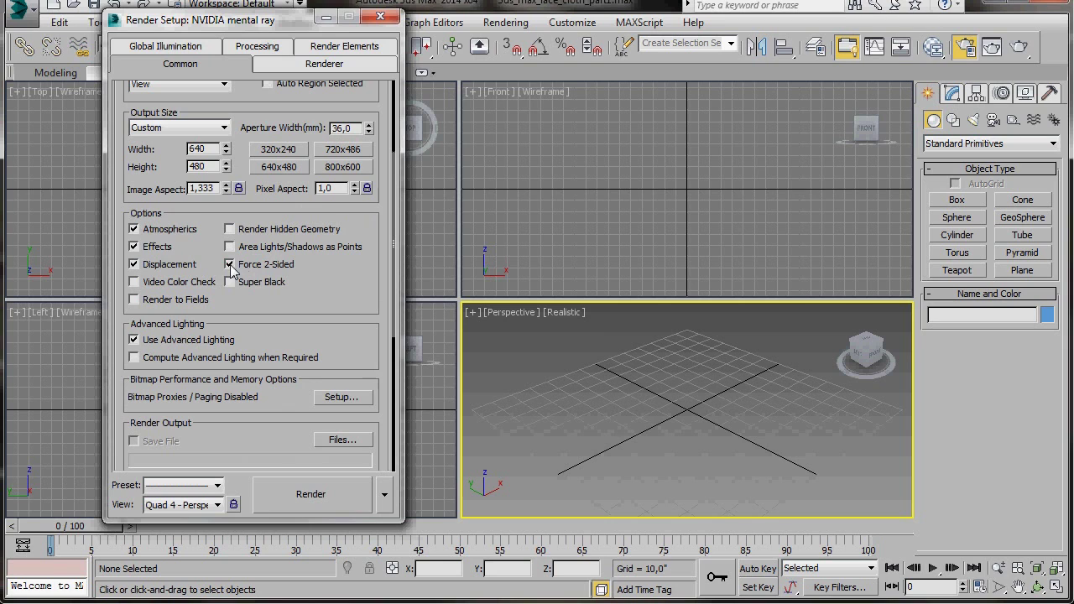
scroll(315, 292, up, 2)
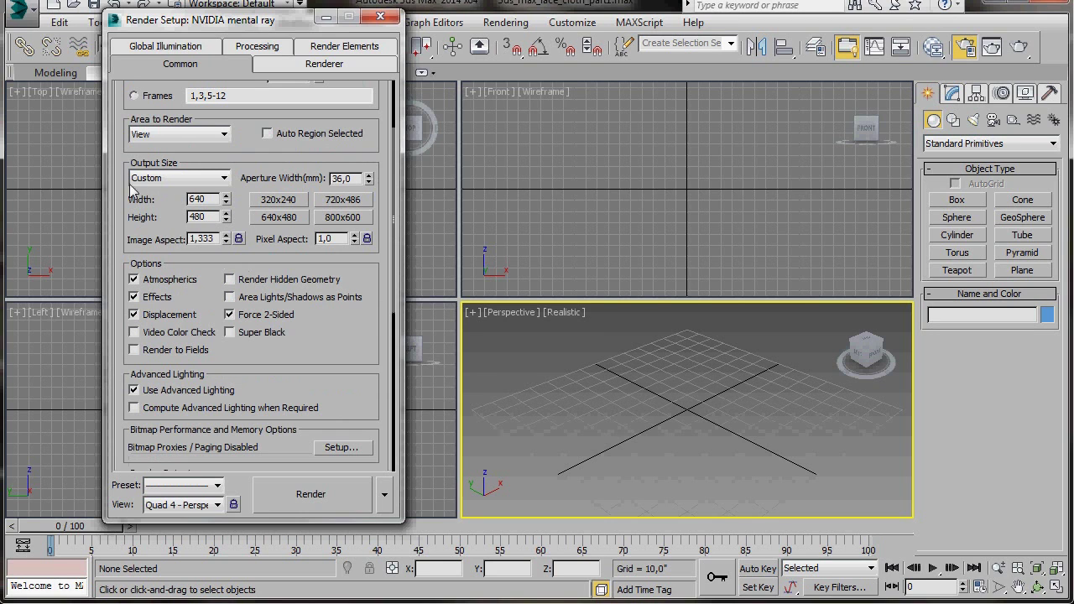
click(225, 179)
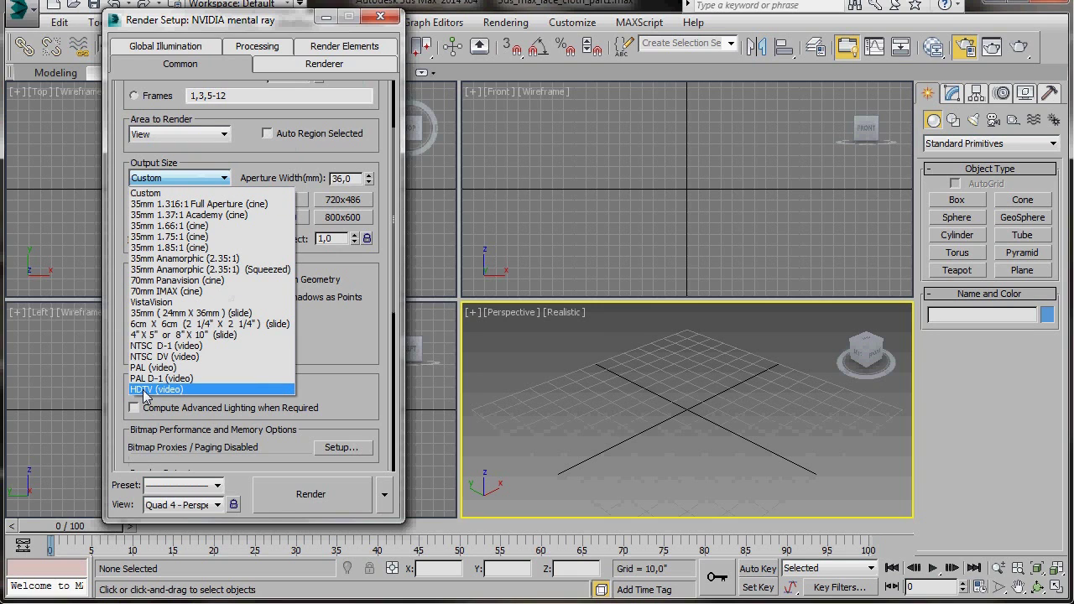
click(144, 390)
double_click(217, 199)
text(640)
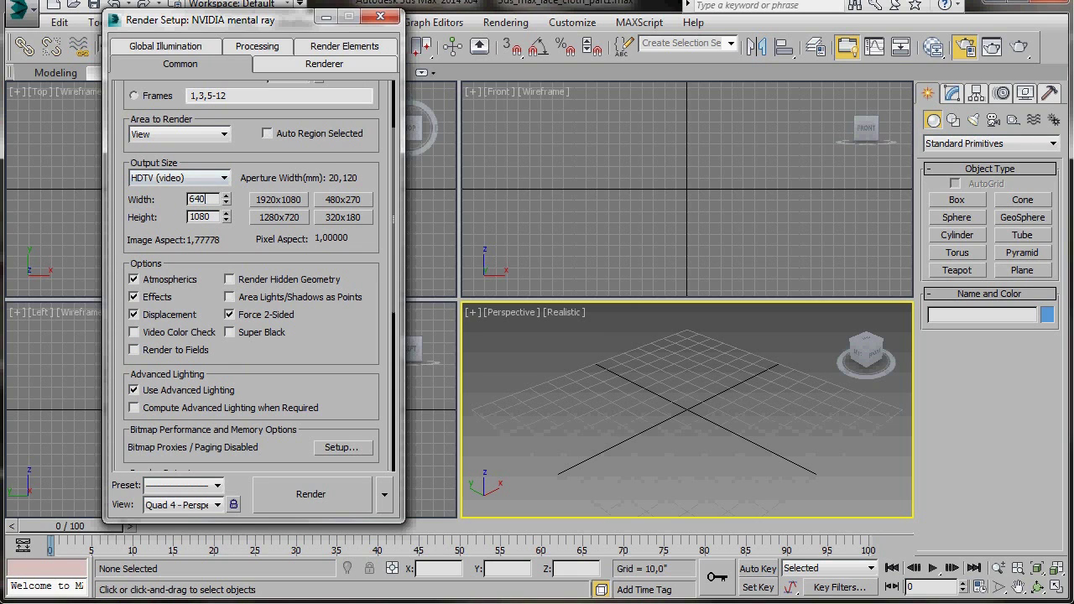
key(Tab)
text(360)
click(381, 17)
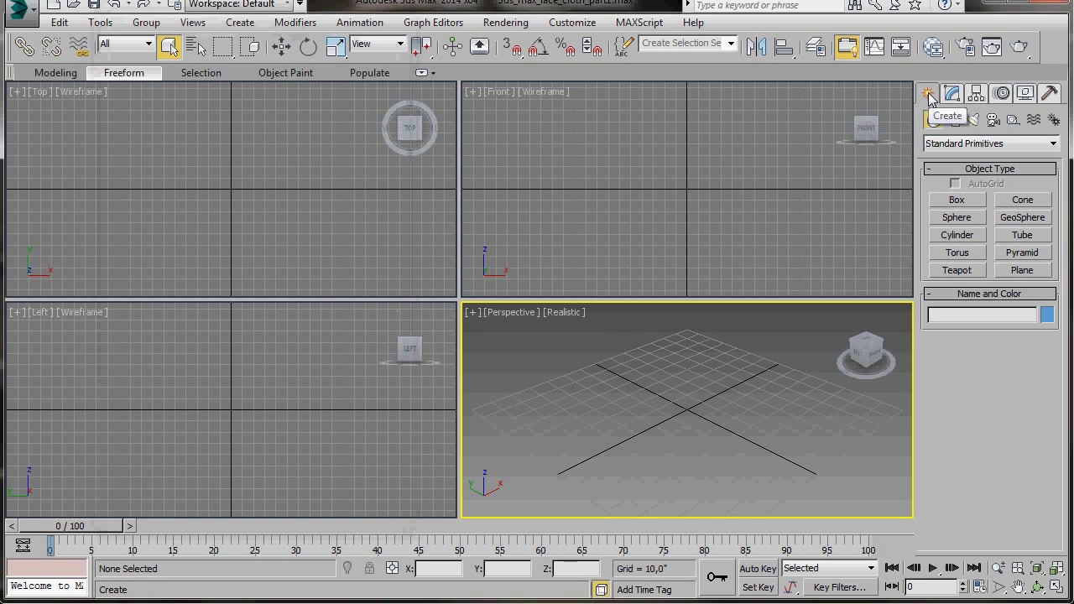
Draw a plane about 135 inches long and 146 inches wide in the Perspective view and color it gray.
key(w)
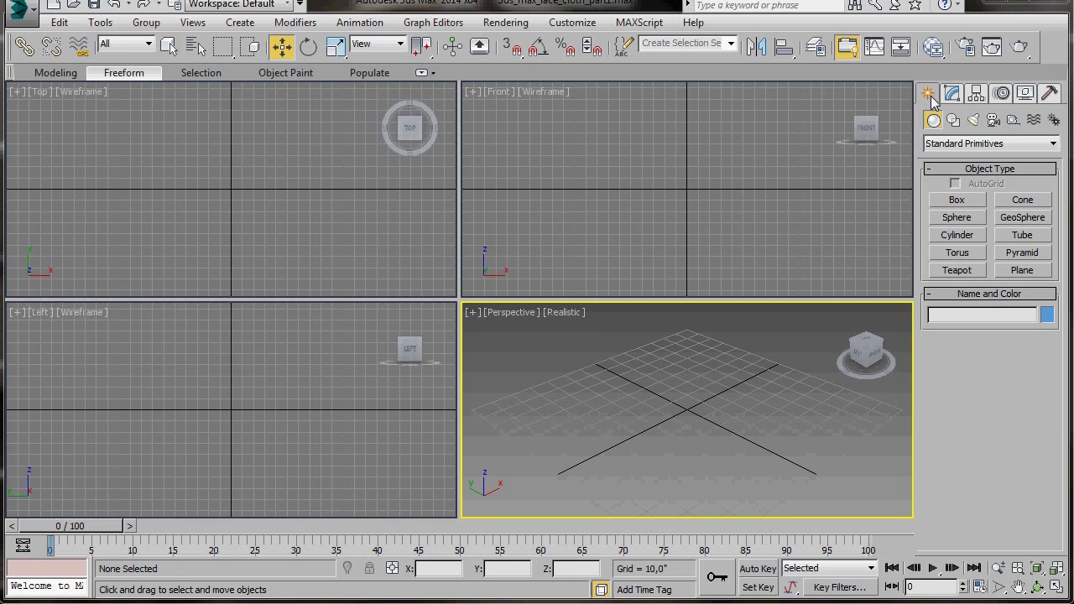
click(1022, 271)
drag(693, 331, 680, 586)
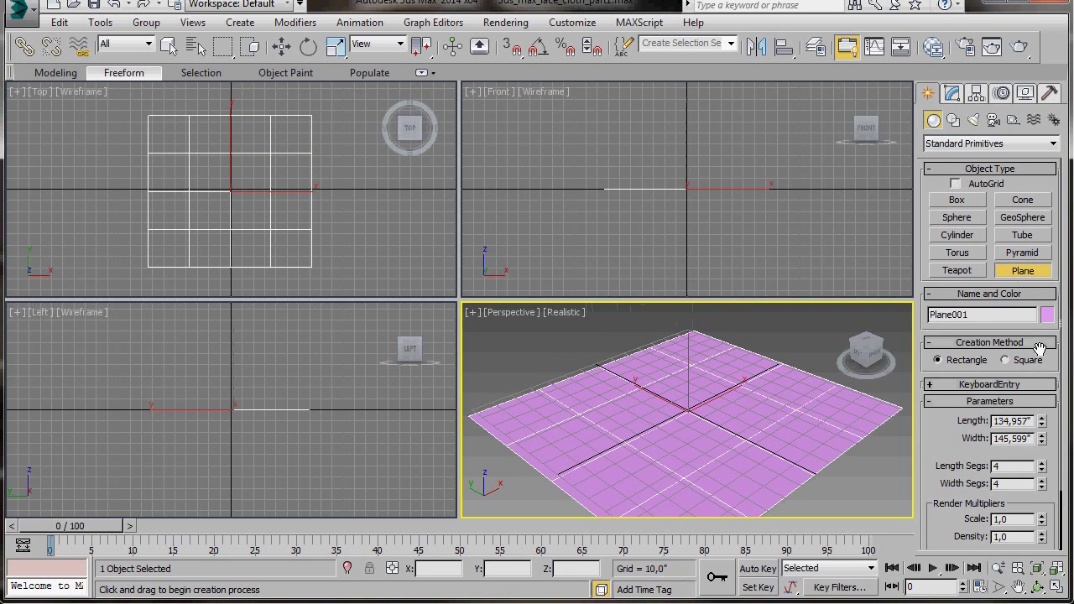
click(1047, 315)
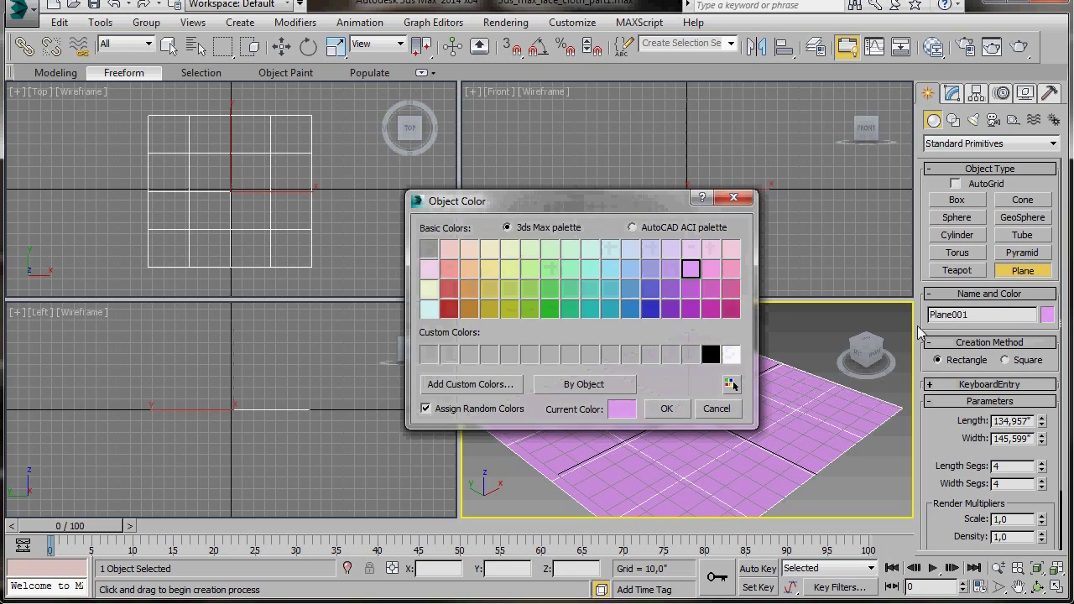
click(427, 249)
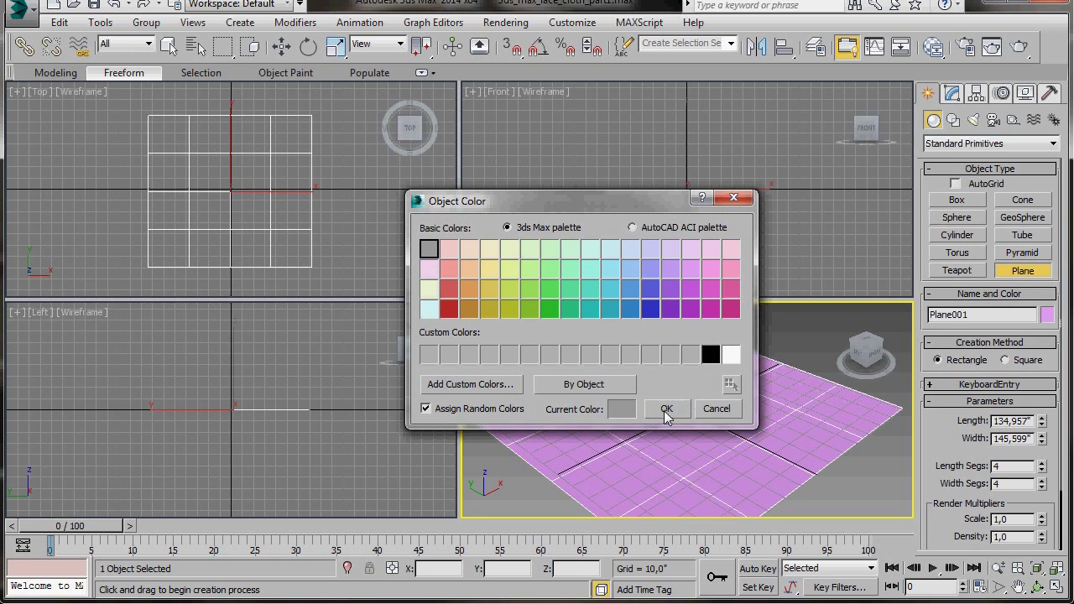
click(667, 410)
Move the plane to the world origin by setting its X and Y positions to 0.
click(281, 46)
right_click(467, 569)
right_click(536, 571)
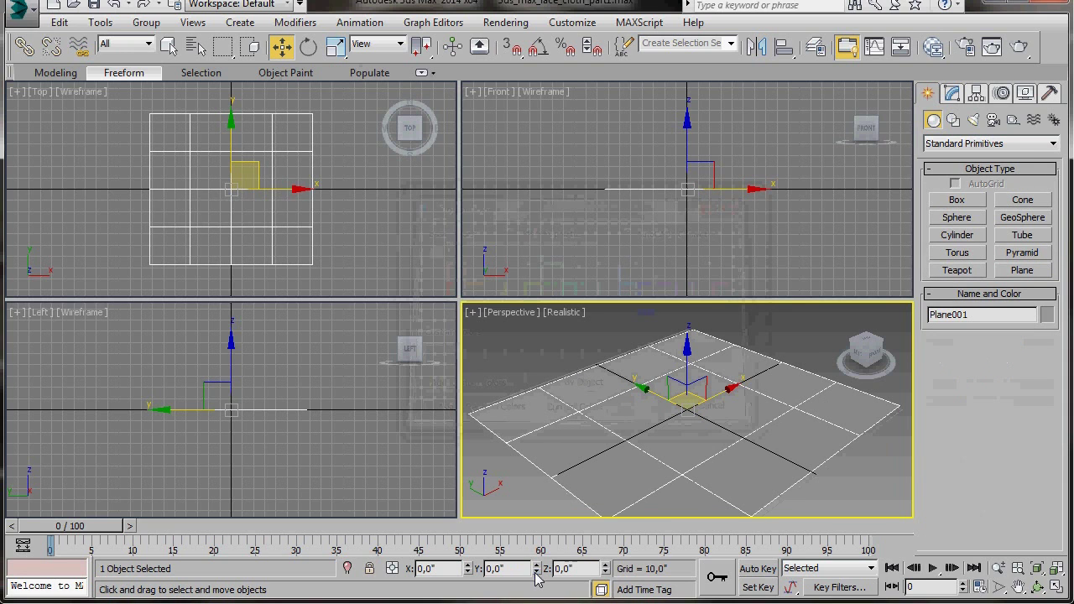
Set the plane's length and width to 700 inches and its length and width segments to 1.
click(952, 94)
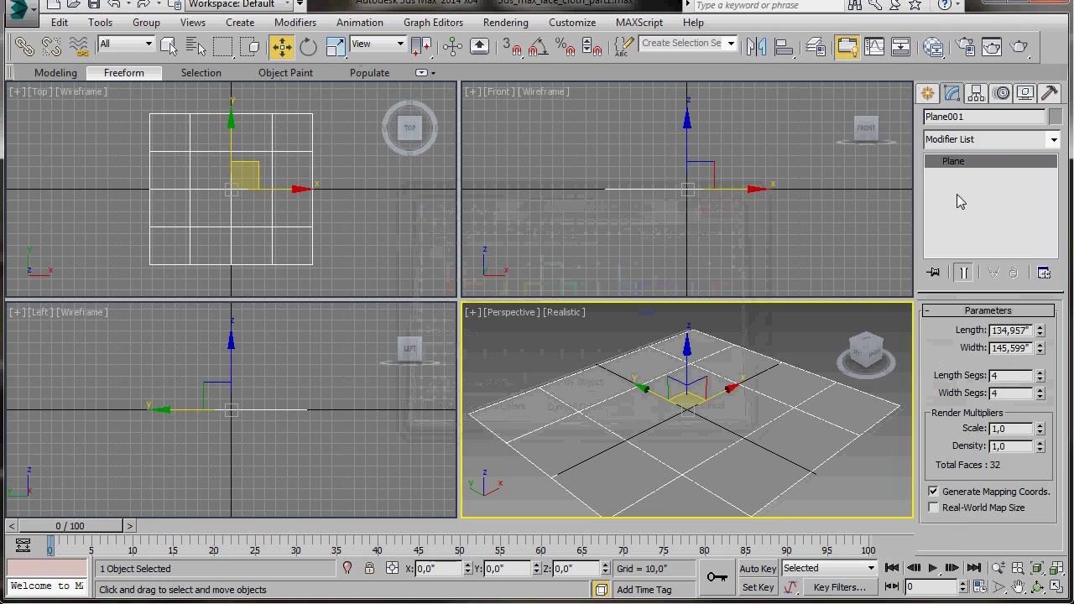
drag(1029, 330, 980, 334)
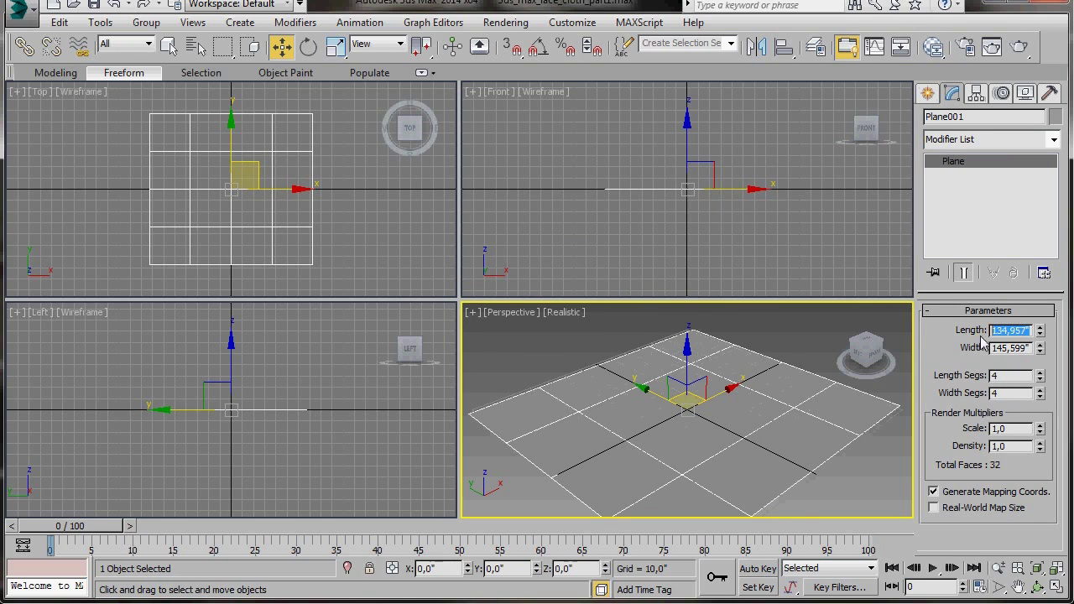
text(700)
drag(1032, 347, 975, 348)
text(700)
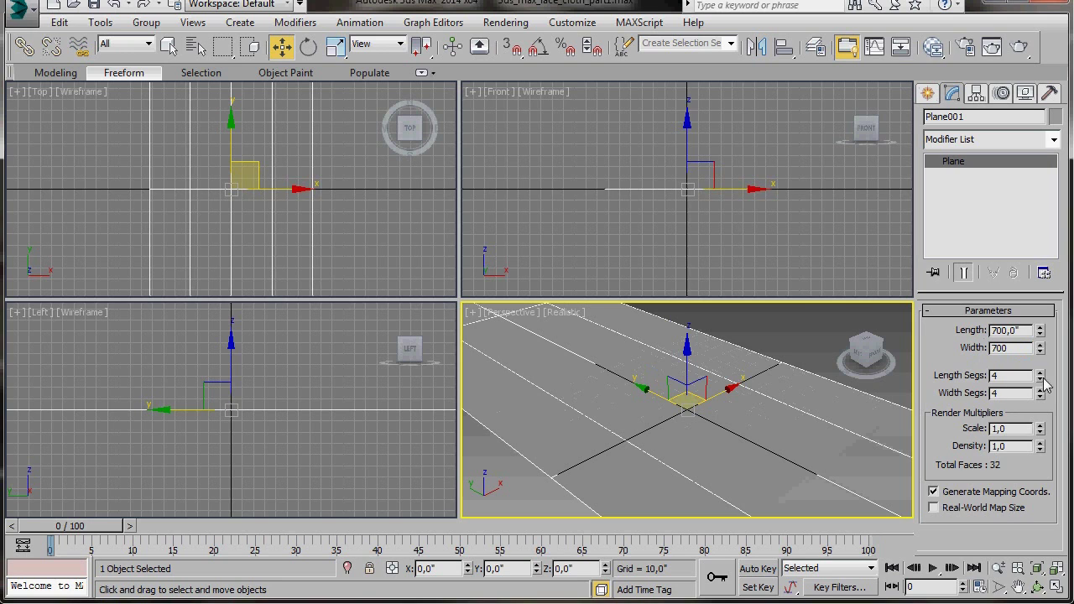
click(1041, 380)
right_click(1041, 379)
right_click(1040, 396)
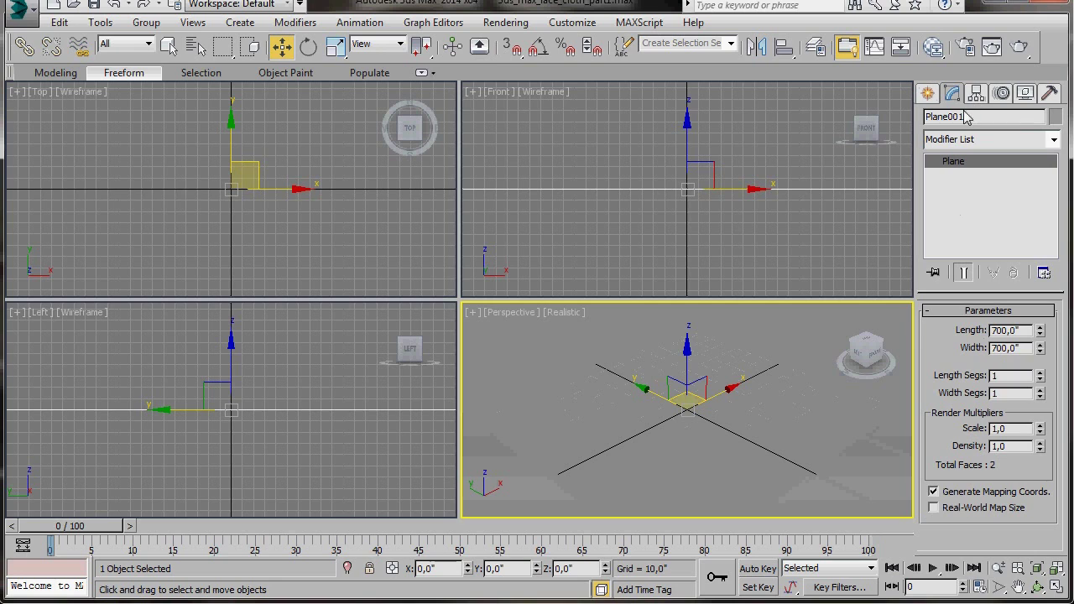
Rename the plane as ground.
double_click(930, 116)
text(g)
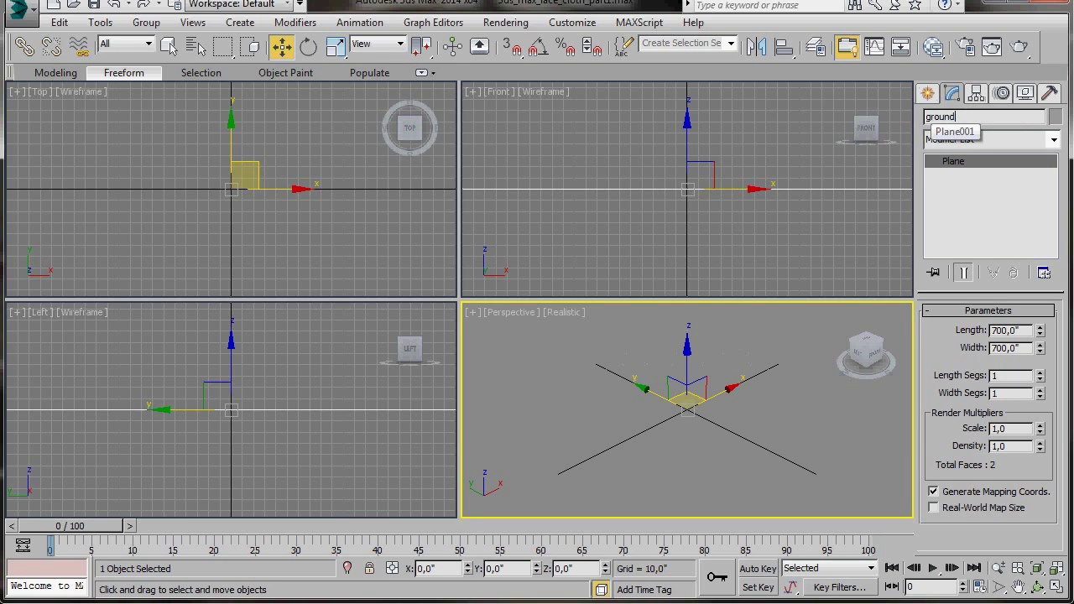
text(round)
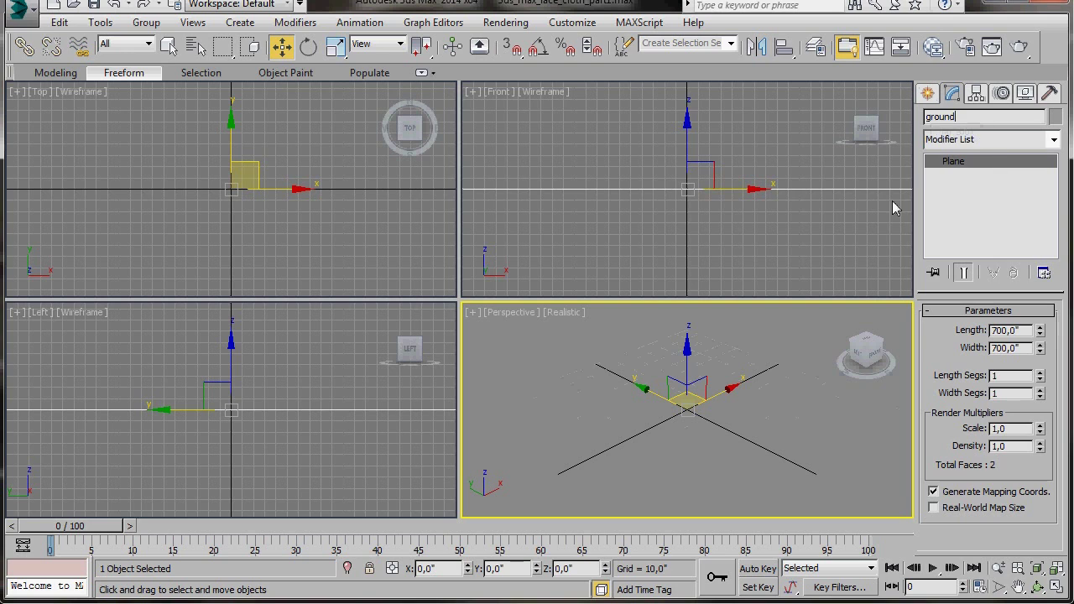
Create a truncated cone near the grid center, with base radius about 25 inches, top radius about 14 inches and height about 22 inches.
click(928, 96)
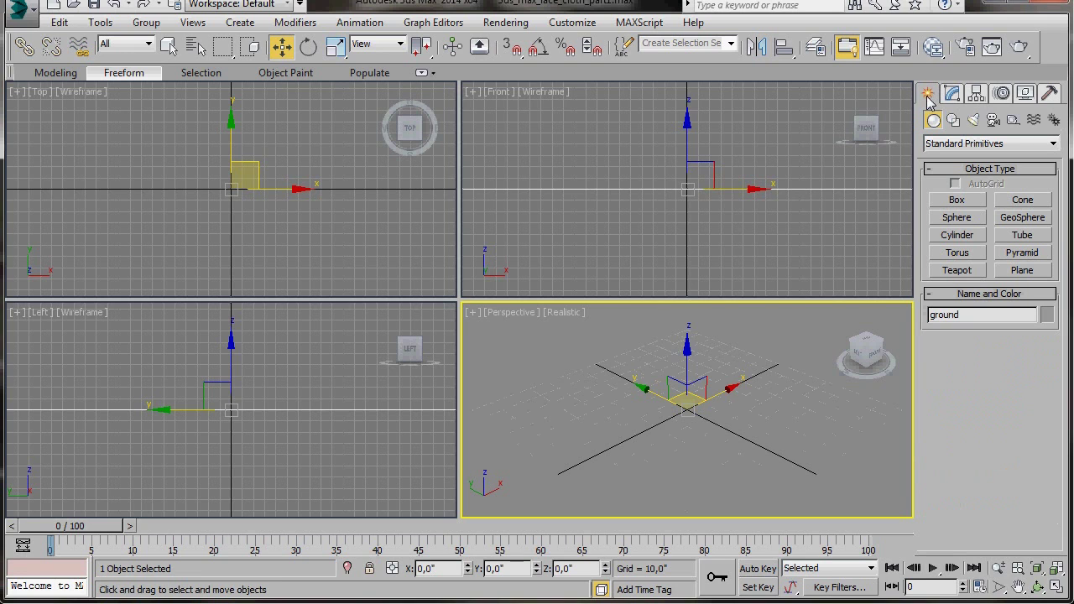
click(1017, 202)
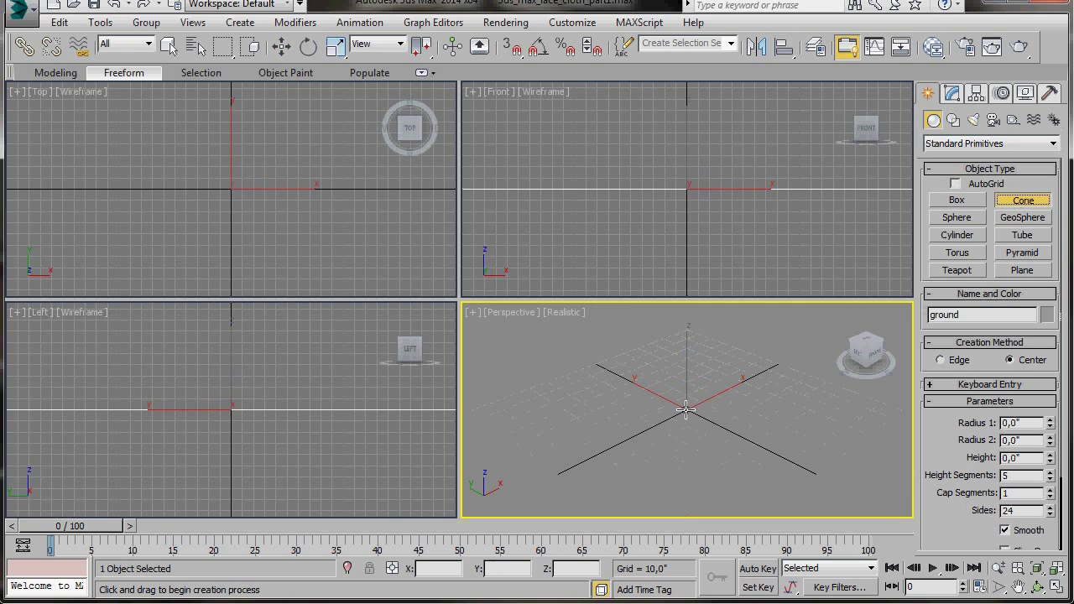
drag(685, 417, 685, 442)
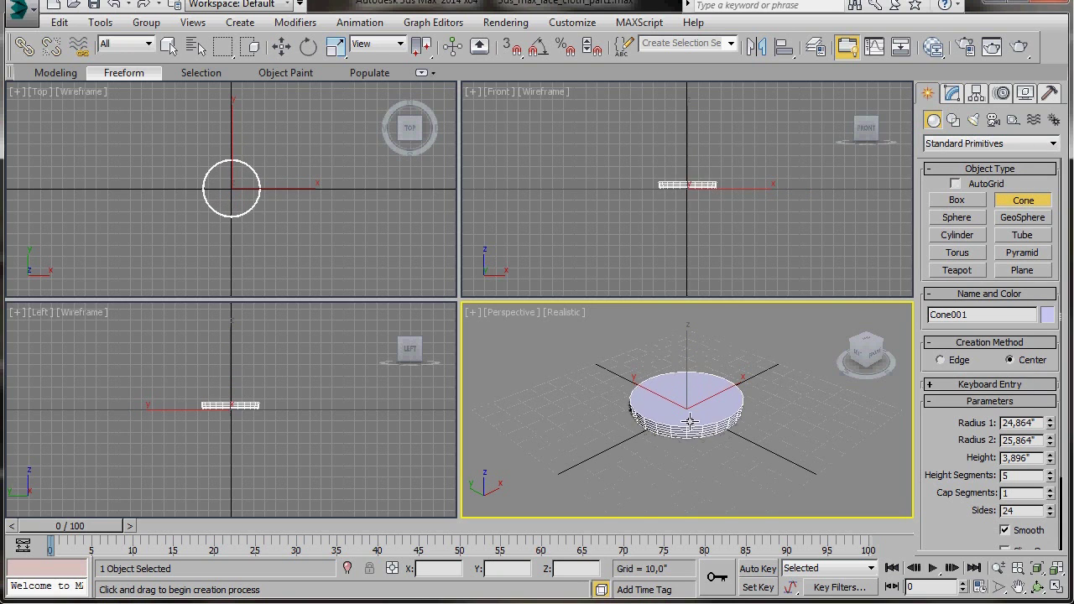
click(693, 387)
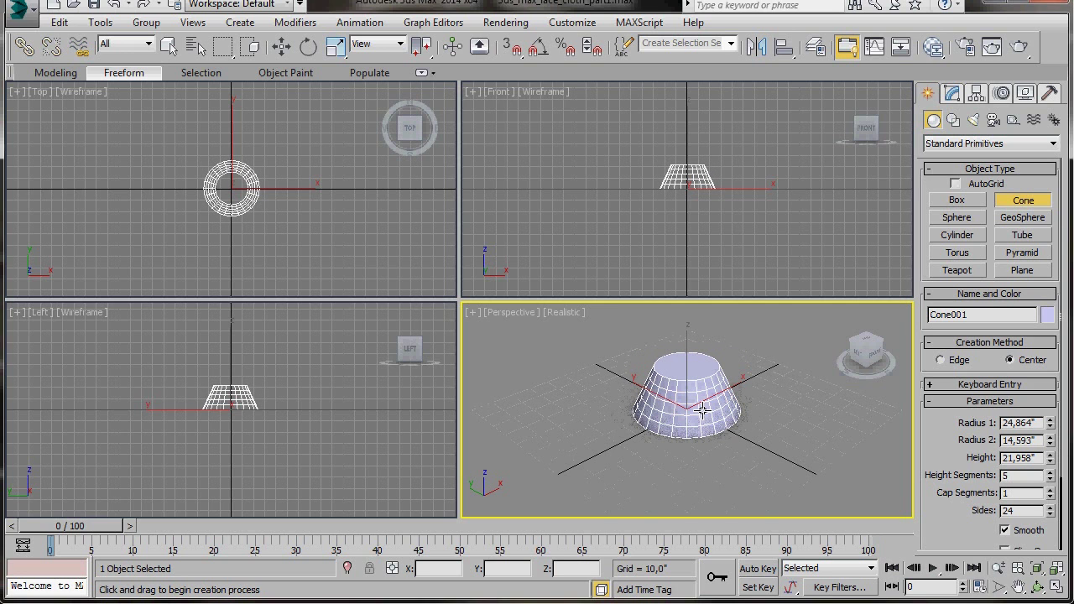
click(704, 412)
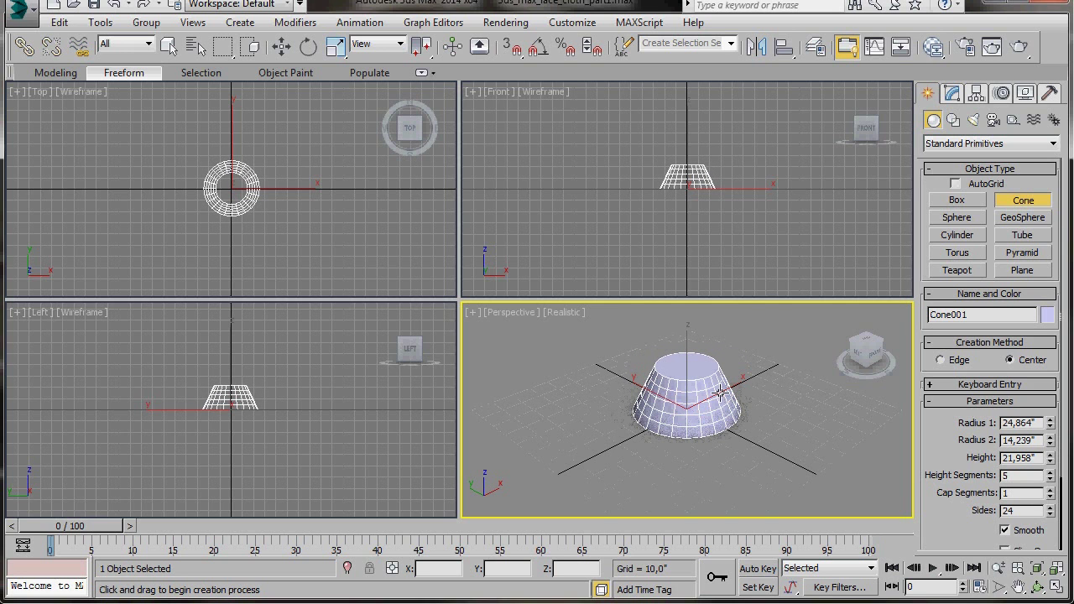
Set the cone's base radius to 18 inches, its top radius to 10 inches and its height to 15 inches.
click(952, 93)
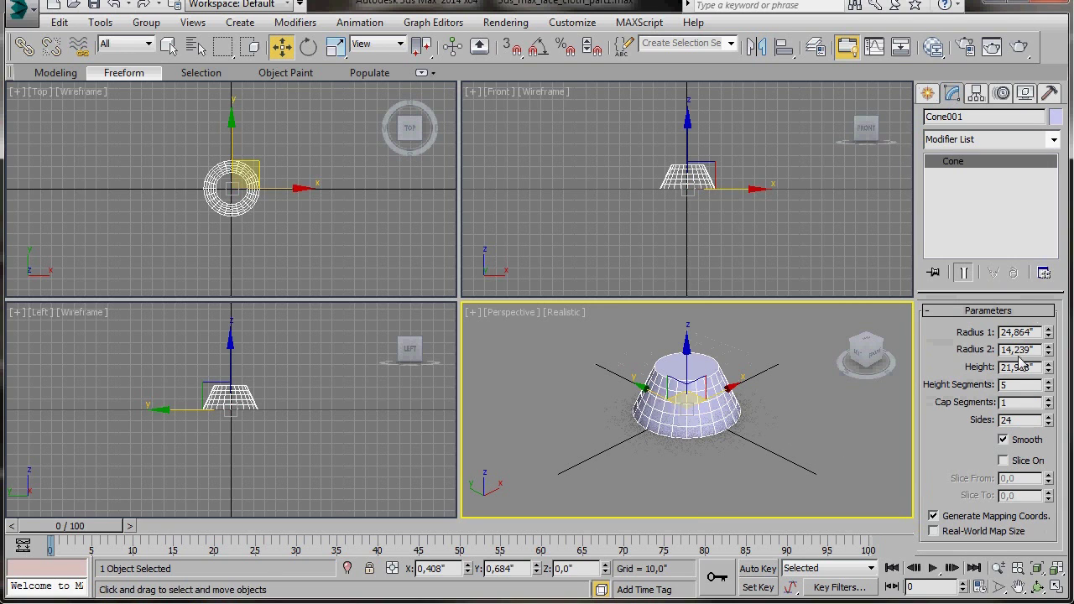
double_click(1037, 333)
text(18)
key(Tab)
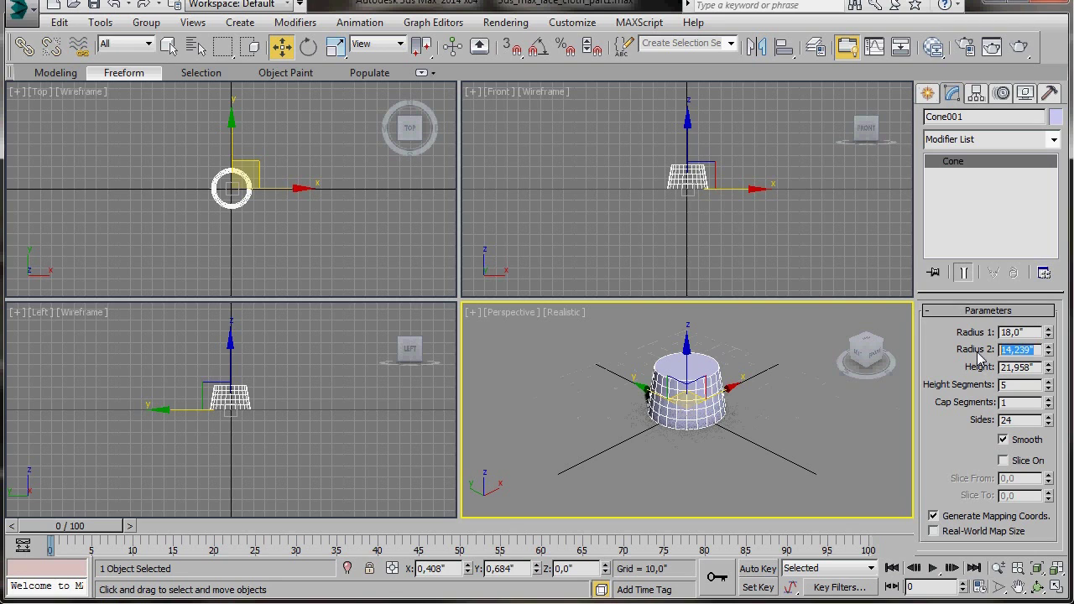
text(10)
key(Tab)
text(1)
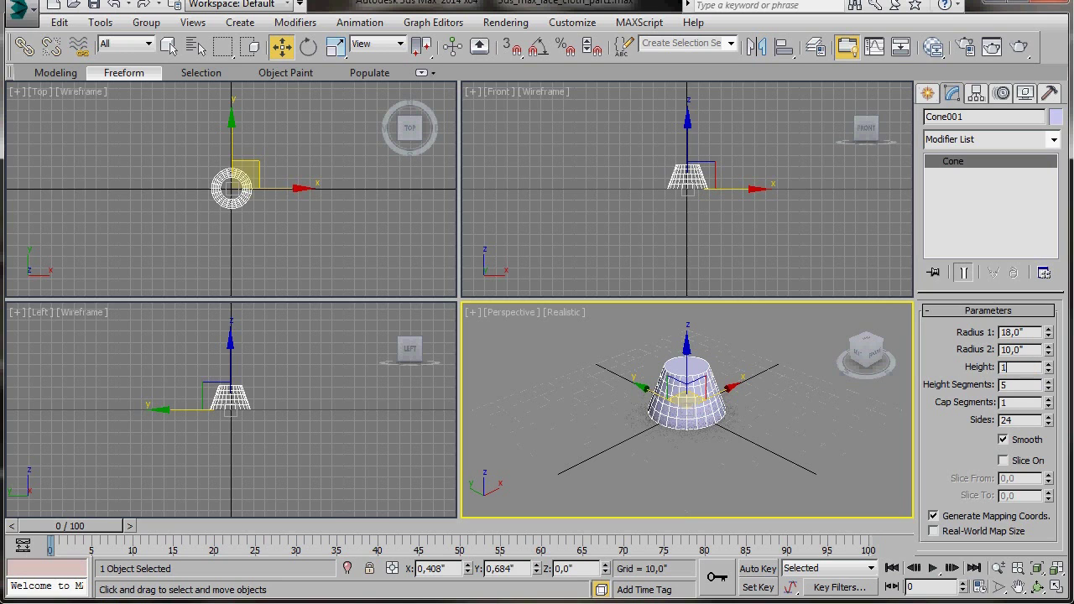
text(5)
key(Return)
Set the cone's height segments to 1 and its sides to 32.
click(1003, 403)
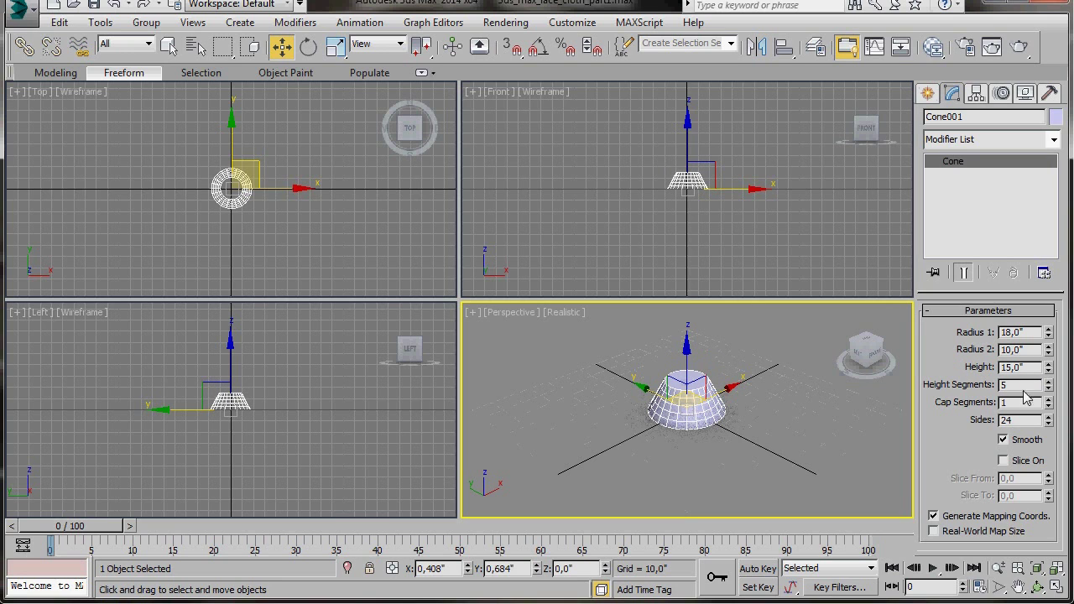
click(1049, 388)
click(1049, 389)
click(1049, 389)
click(1049, 389)
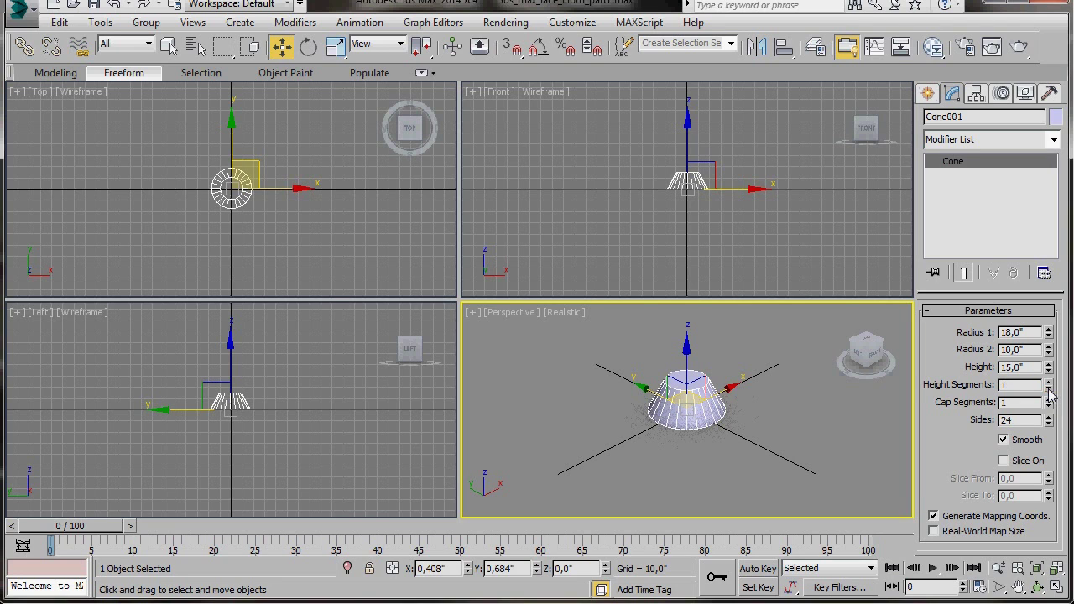
double_click(1013, 421)
text(32)
key(Return)
Rename the cone as shape and move it to the world origin by setting its X and Y positions to 0.
click(717, 462)
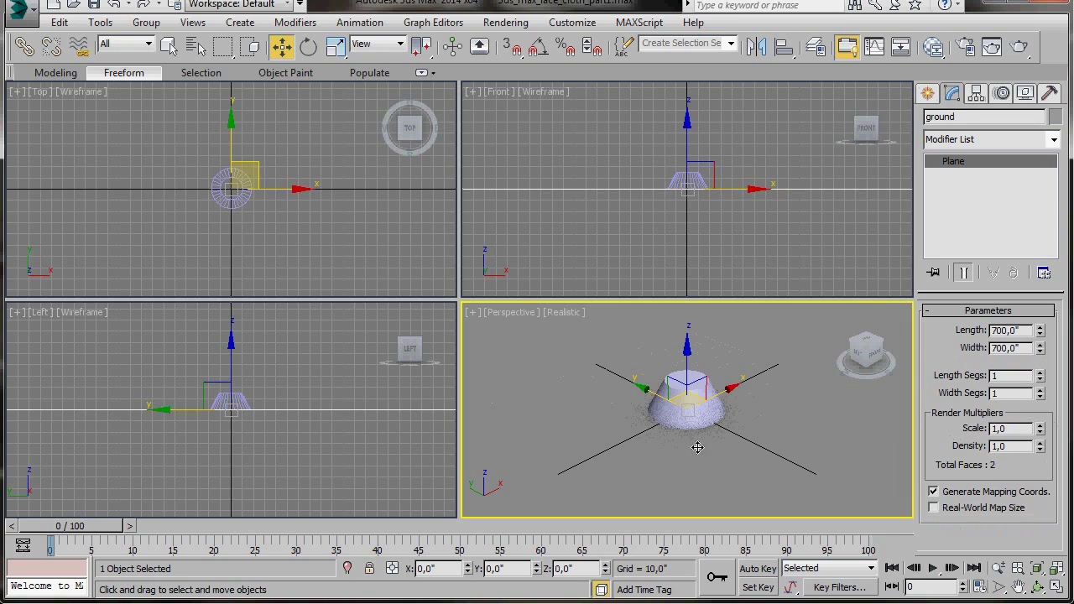
click(693, 414)
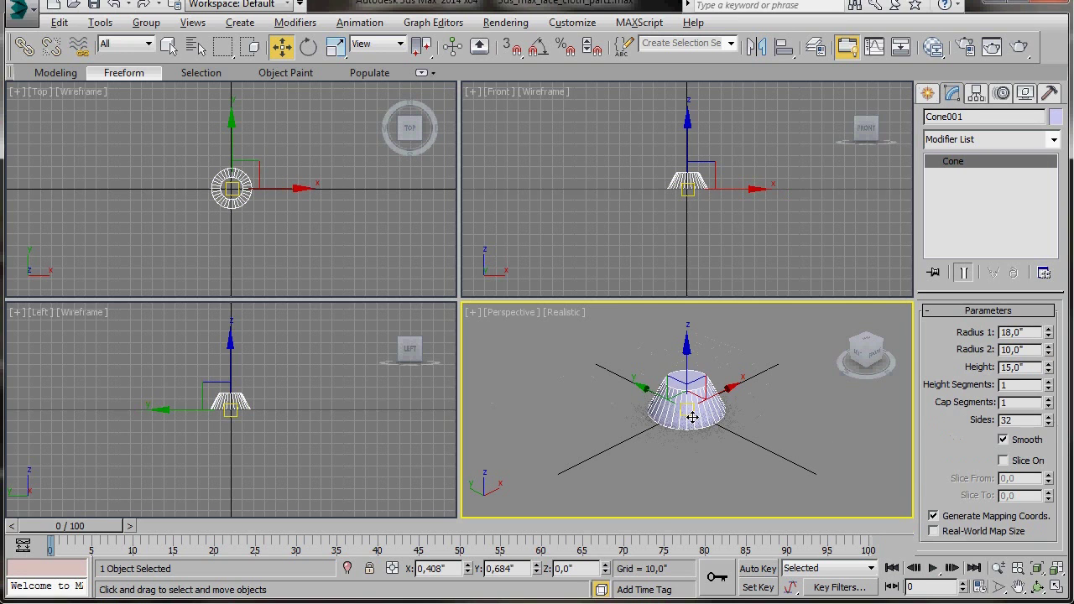
key(alt+w)
scroll(508, 391, up, 5)
middle_drag(522, 376, 534, 460)
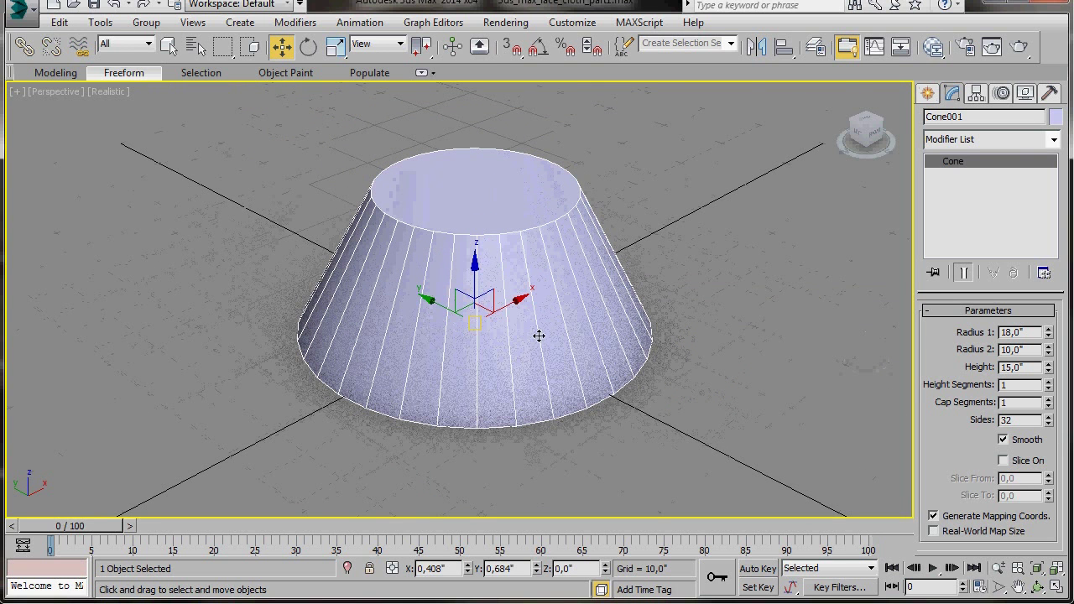
click(964, 118)
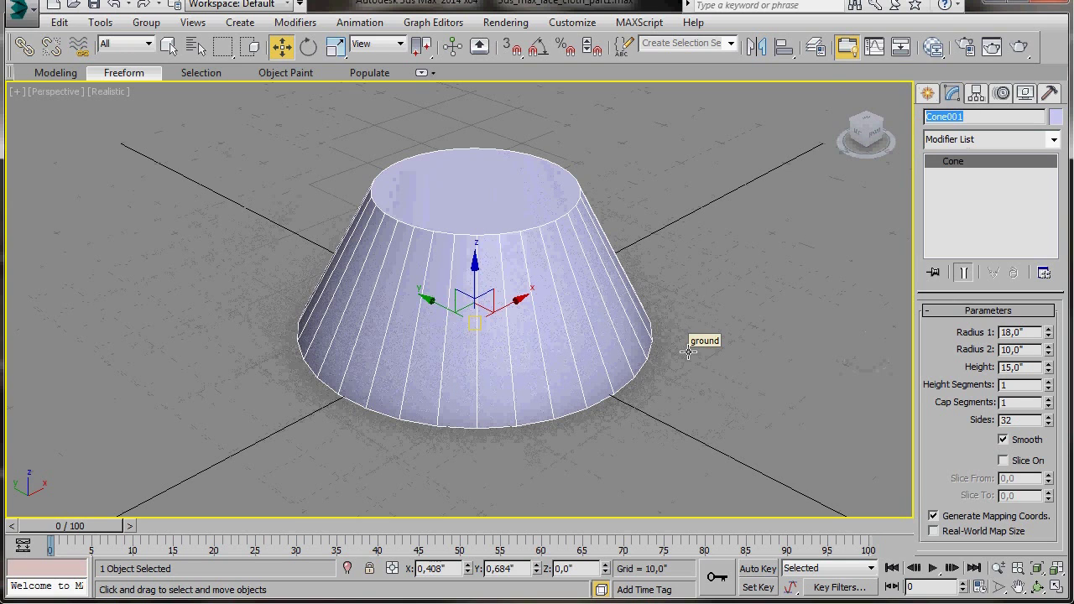
text(shape)
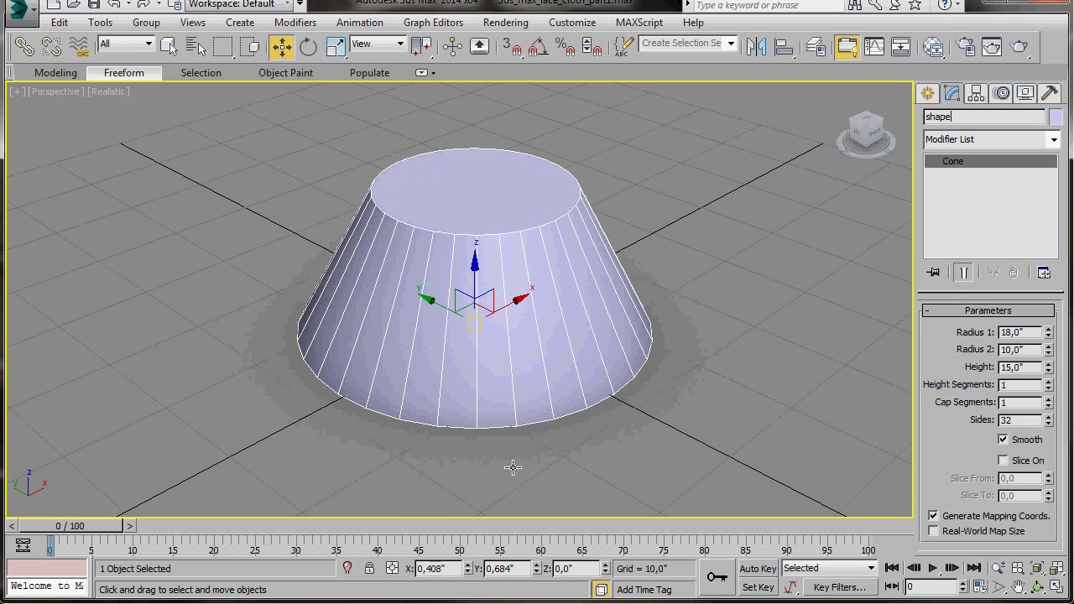
right_click(467, 569)
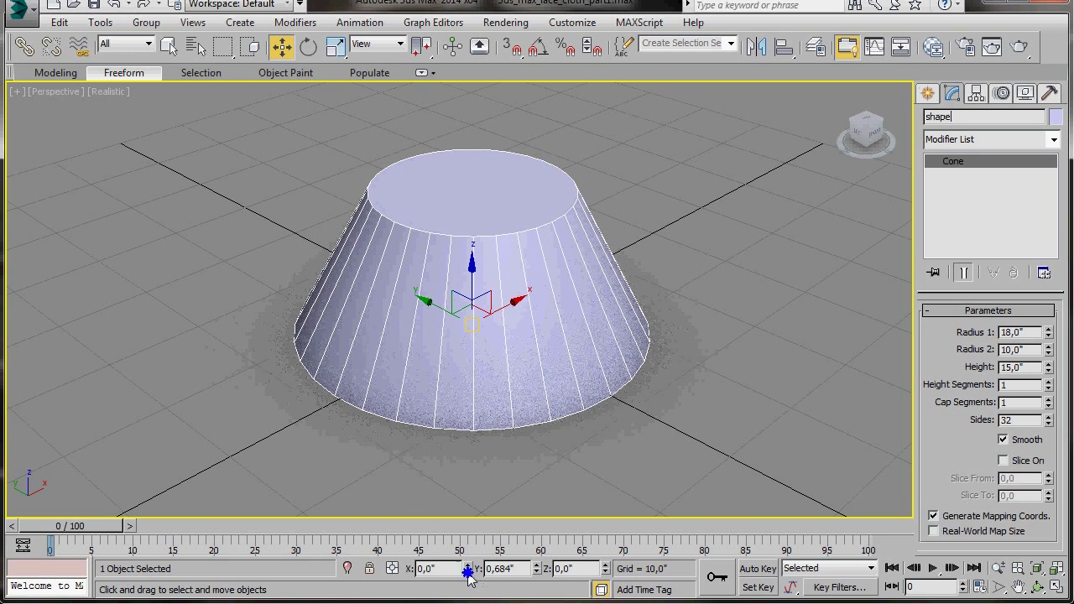
right_click(537, 570)
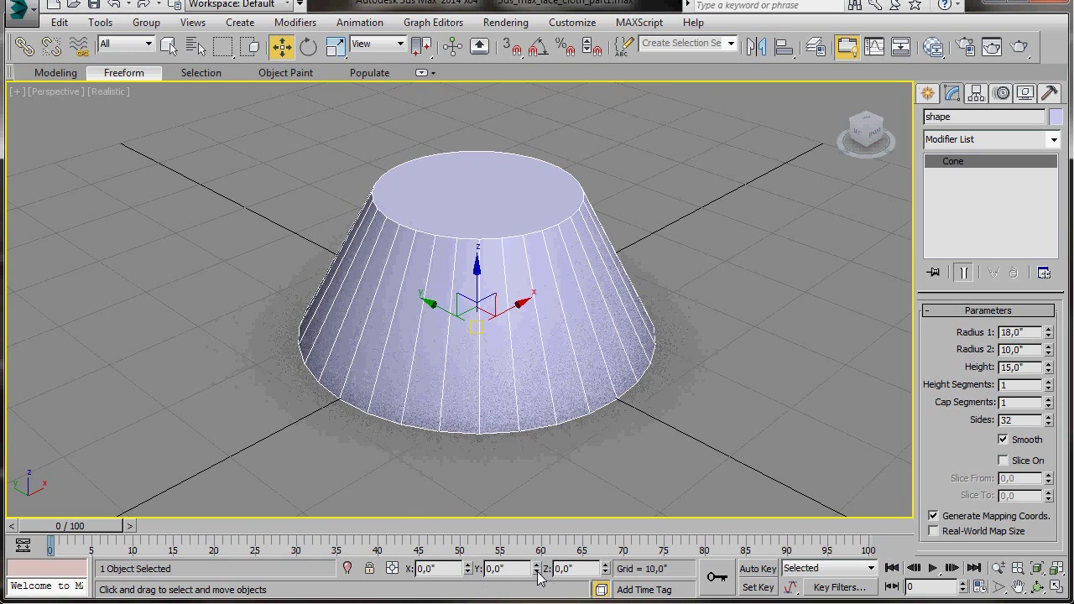
Convert the cone to an Editable Poly.
right_click(503, 356)
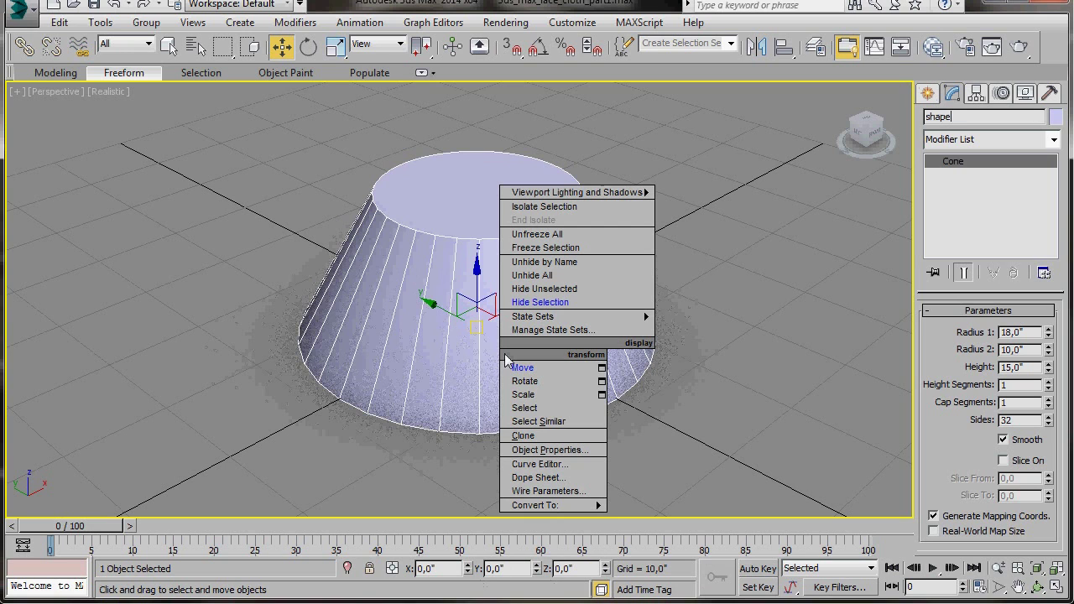
mouse_move(558, 505)
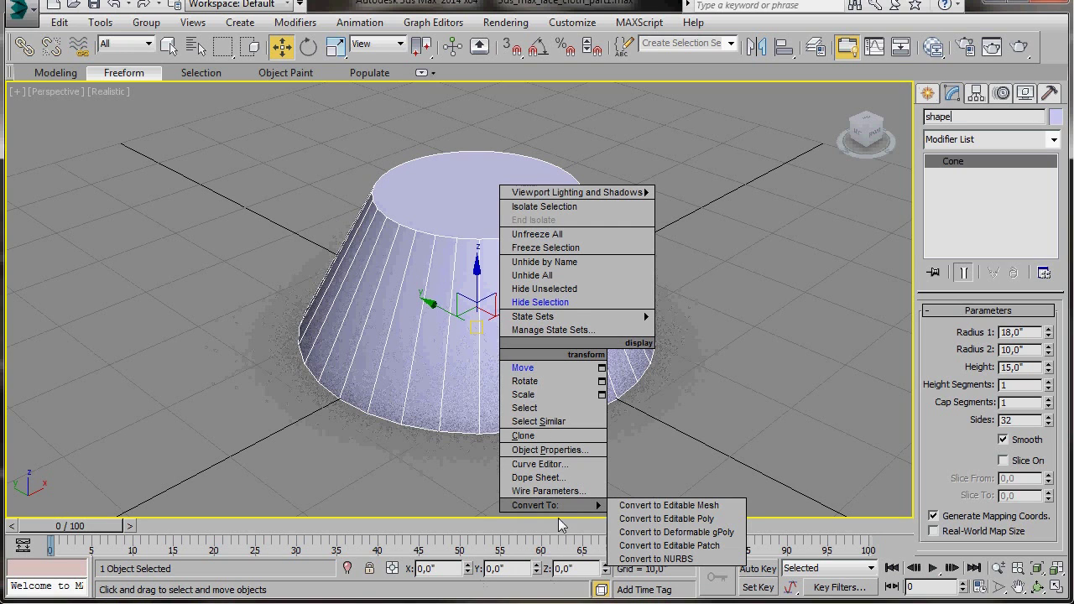
click(654, 519)
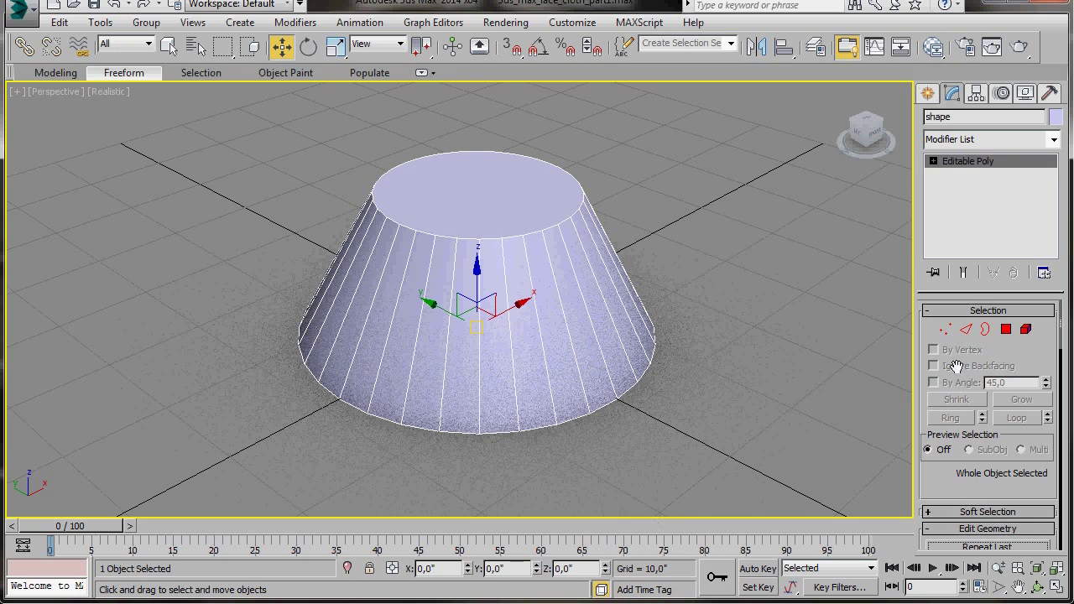
Select all edges of the cone and create a linear shape from them with the default curve name.
click(965, 329)
drag(214, 122, 709, 466)
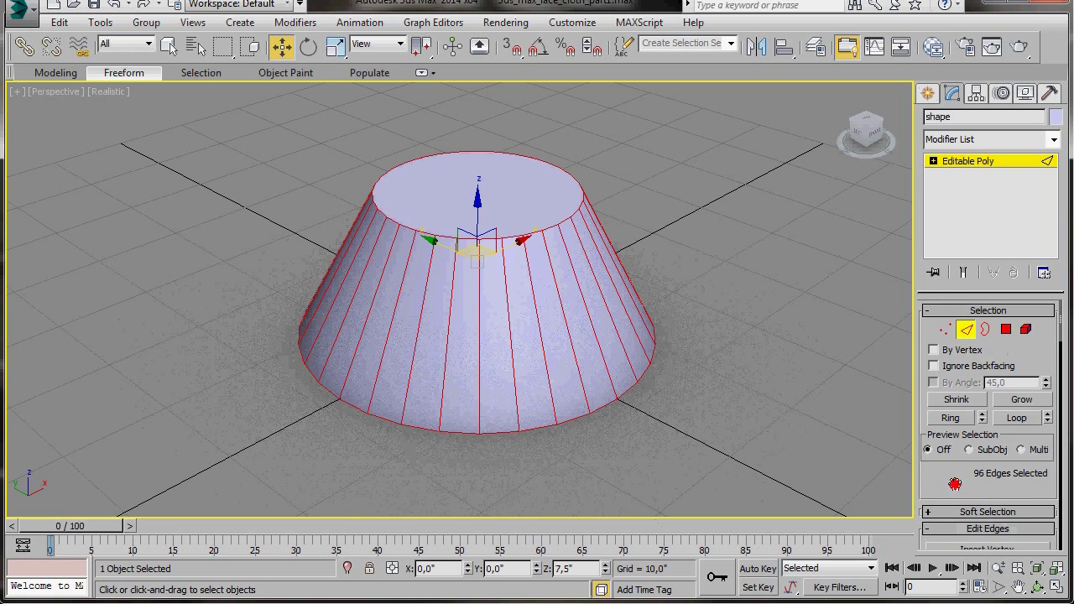
scroll(961, 485, down, 1)
scroll(973, 495, down, 3)
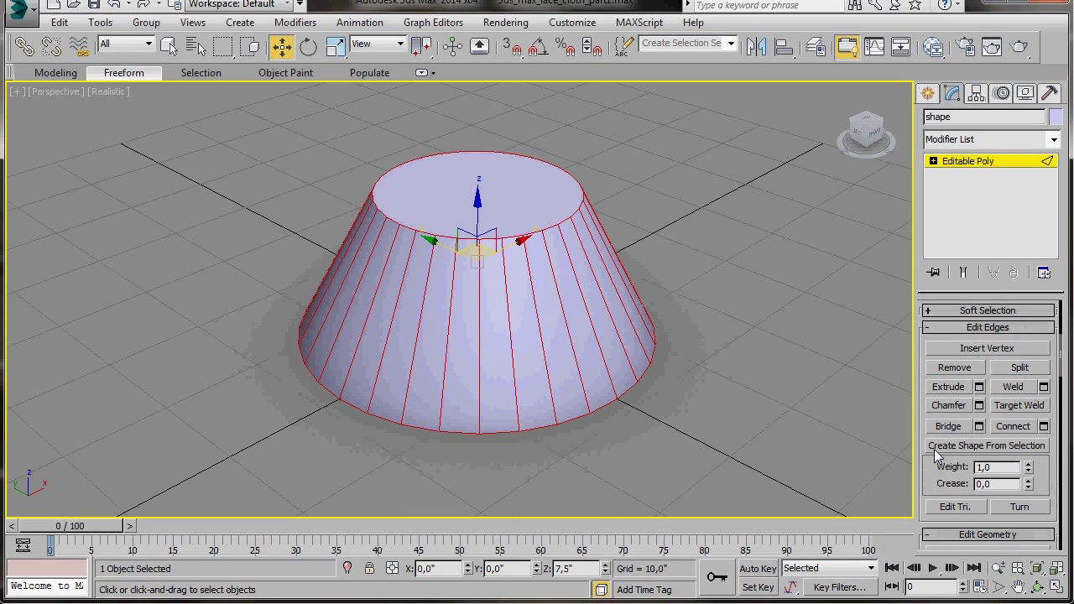
click(991, 448)
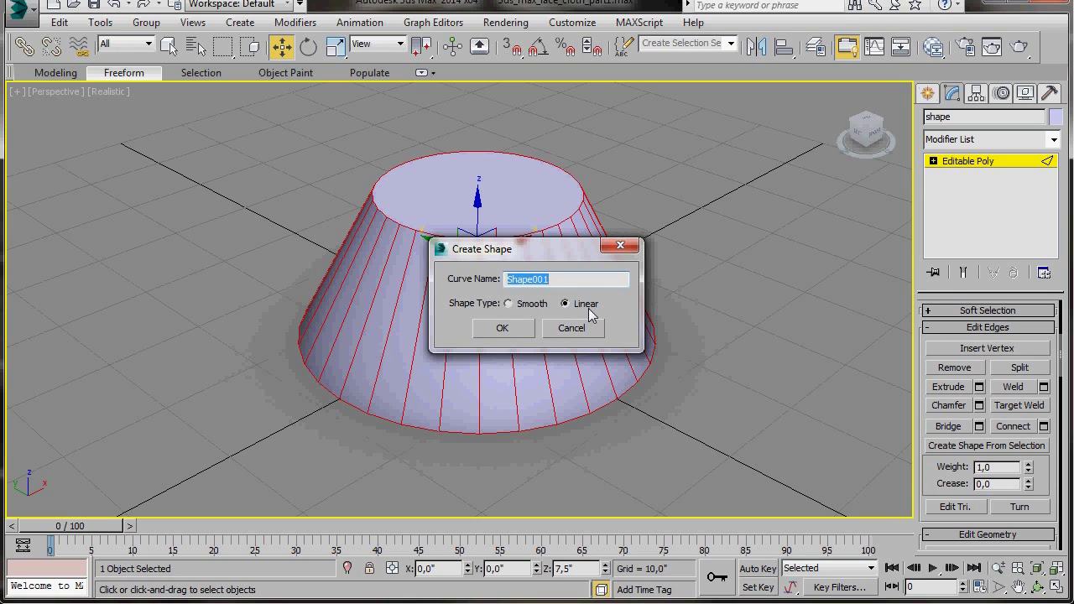
click(502, 328)
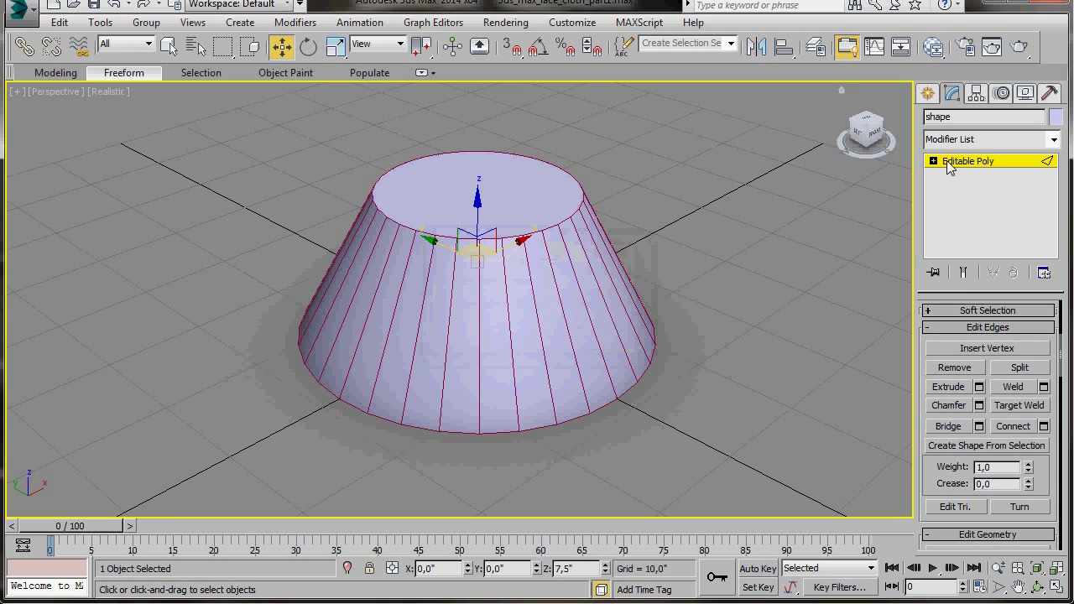
Leave edge editing, move the solid cone away from the extracted spline along Y and delete the cone.
click(973, 164)
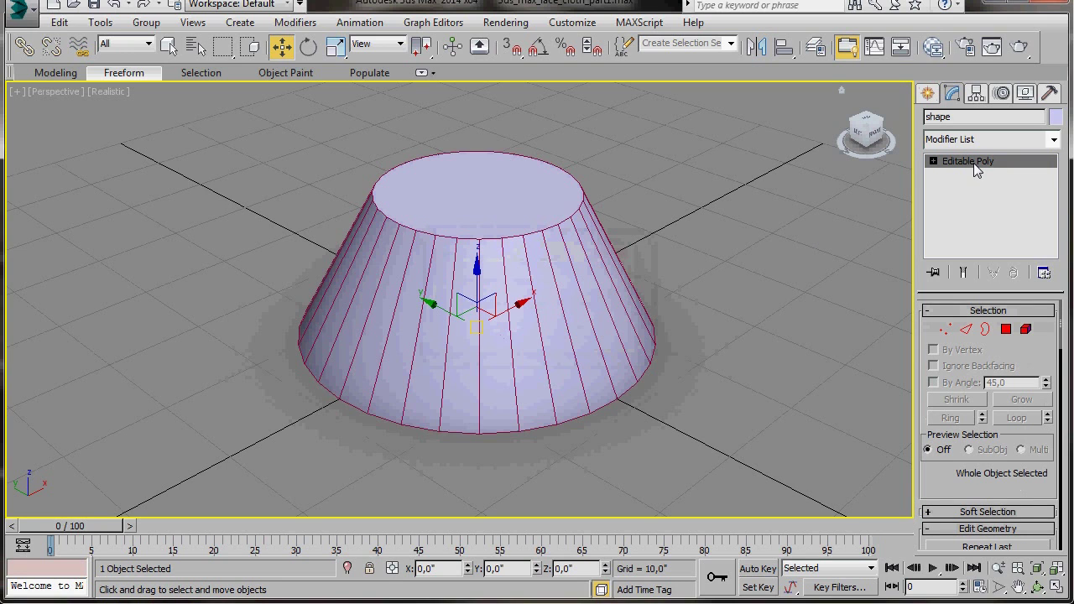
drag(428, 301, 73, 333)
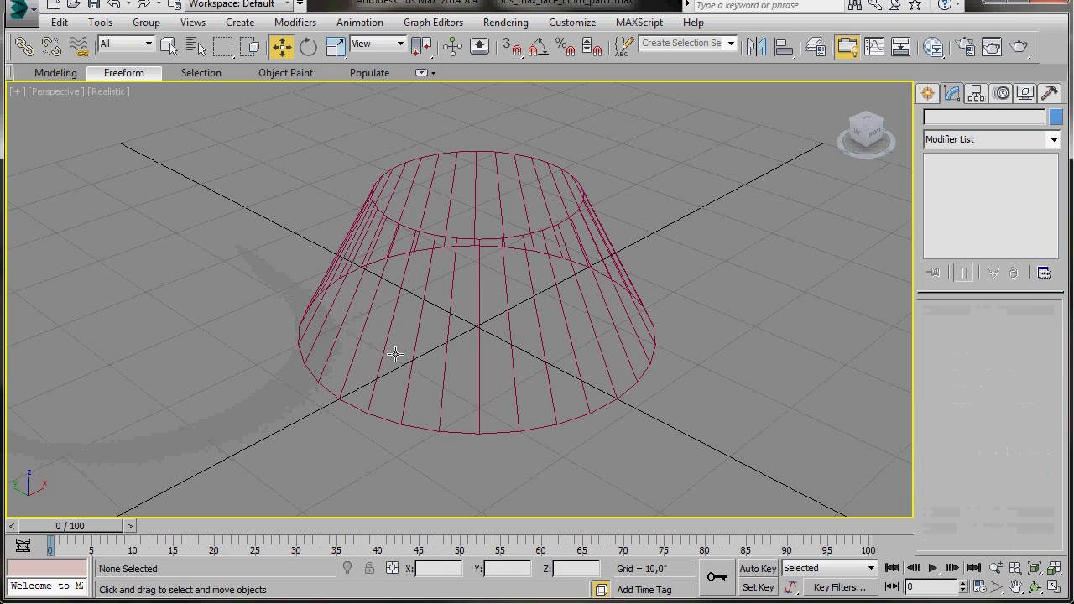
Make the extracted cone spline visible in the renderer and viewport with a radial thickness of 0.5 inches.
click(379, 372)
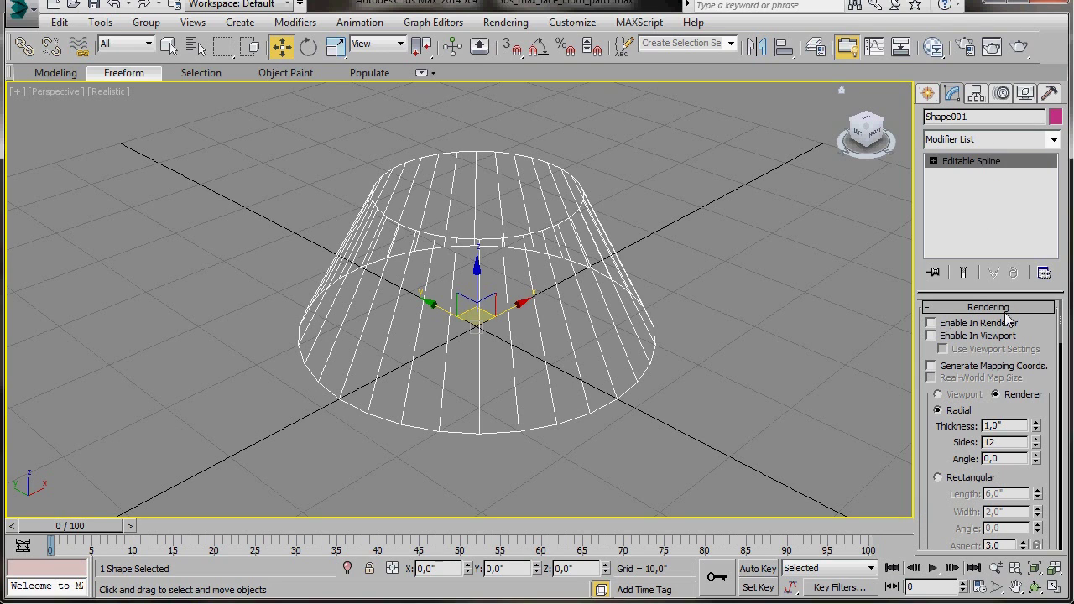
click(930, 323)
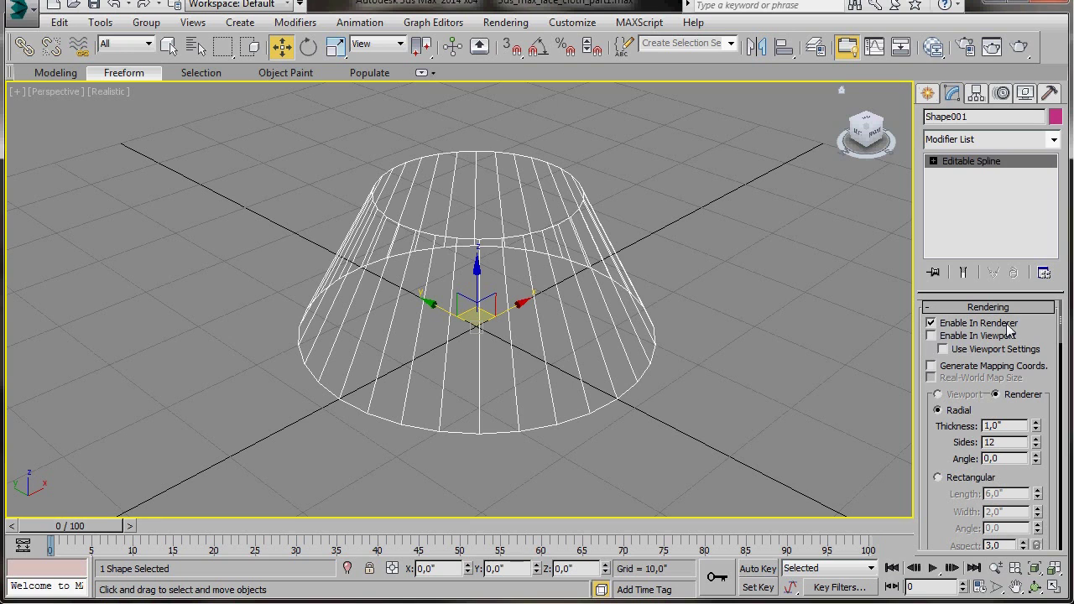
click(931, 336)
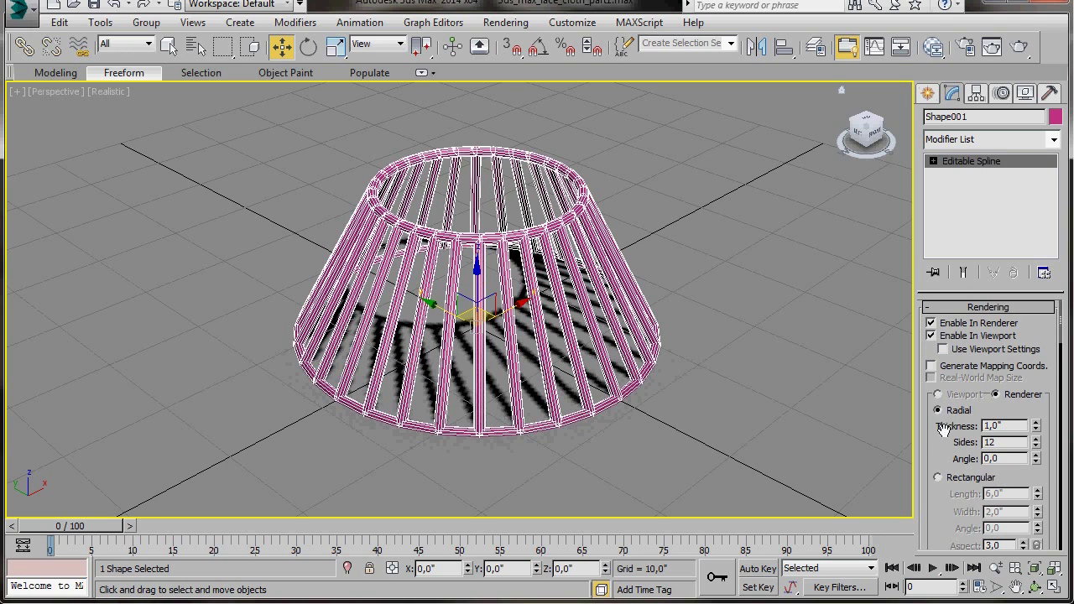
drag(1020, 428, 952, 428)
text(0,5)
key(Return)
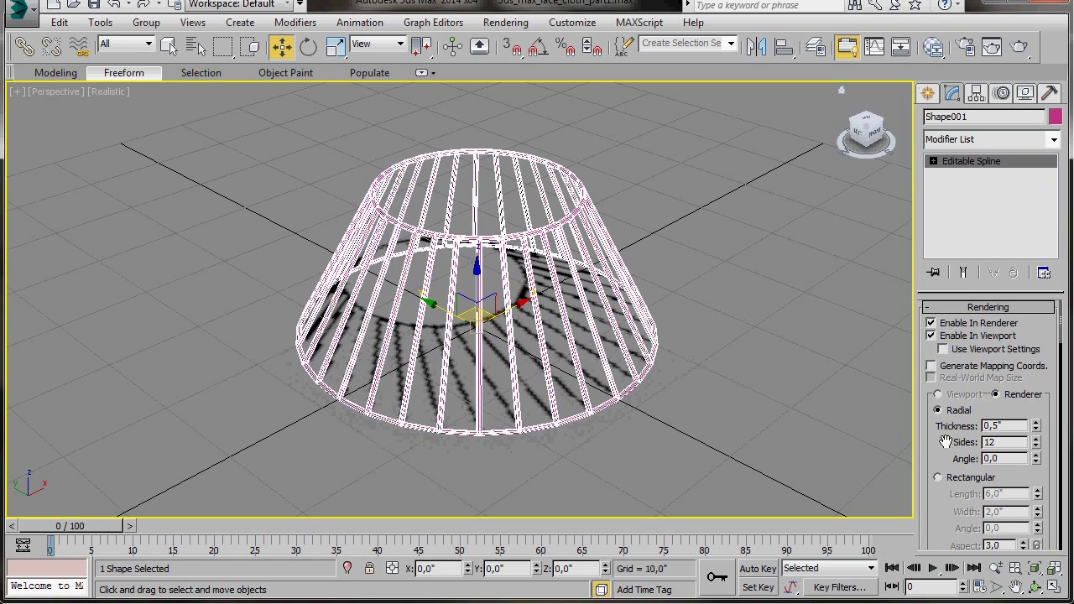
click(676, 423)
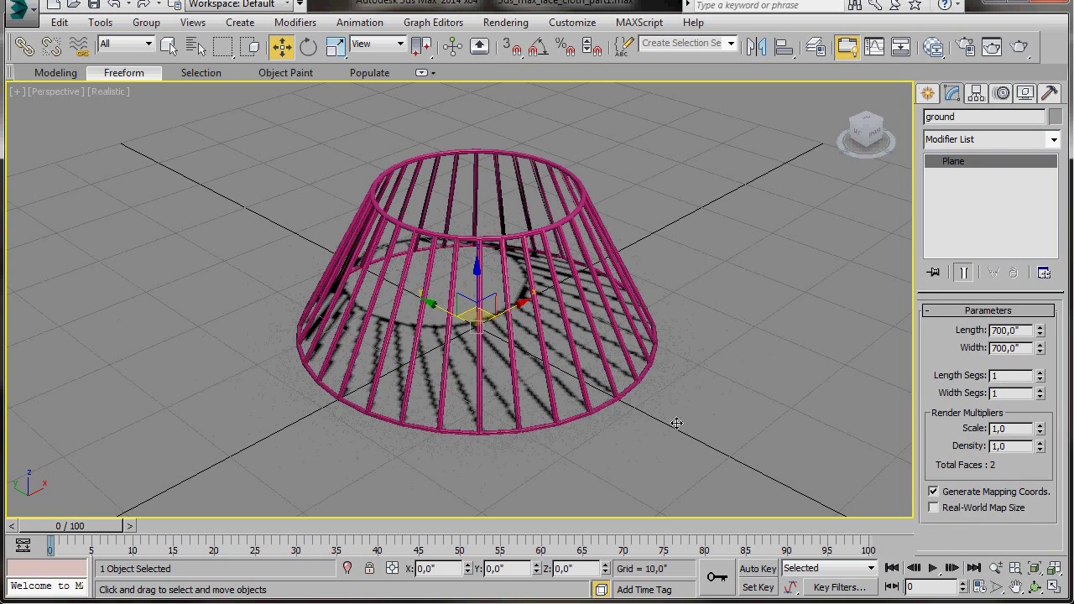
Create a plane around the wire frame in the Top view, about 60 inches long and 79 inches wide.
key(alt+w)
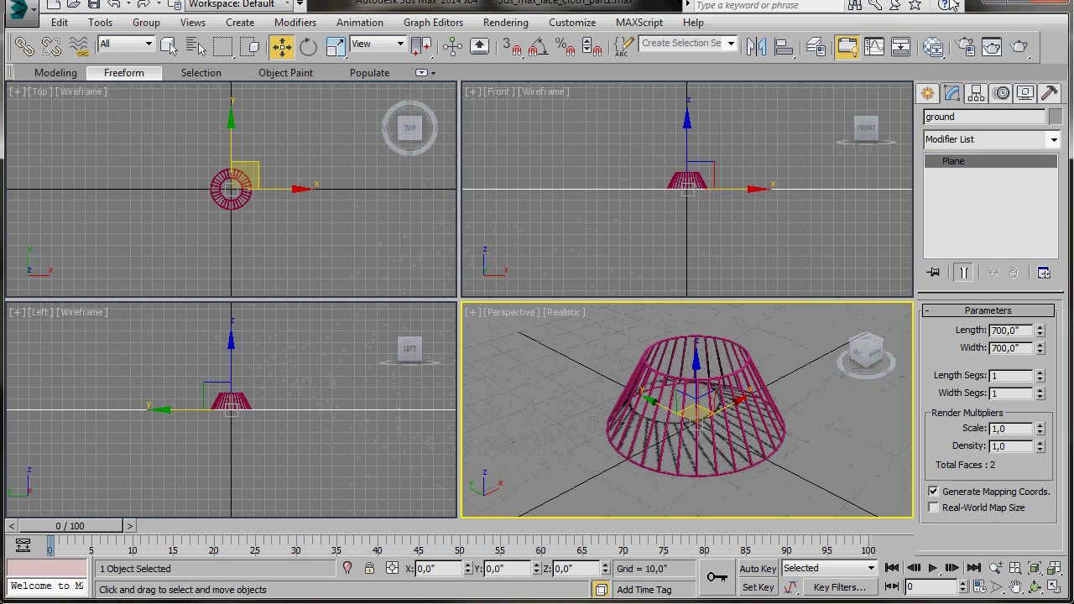
click(926, 94)
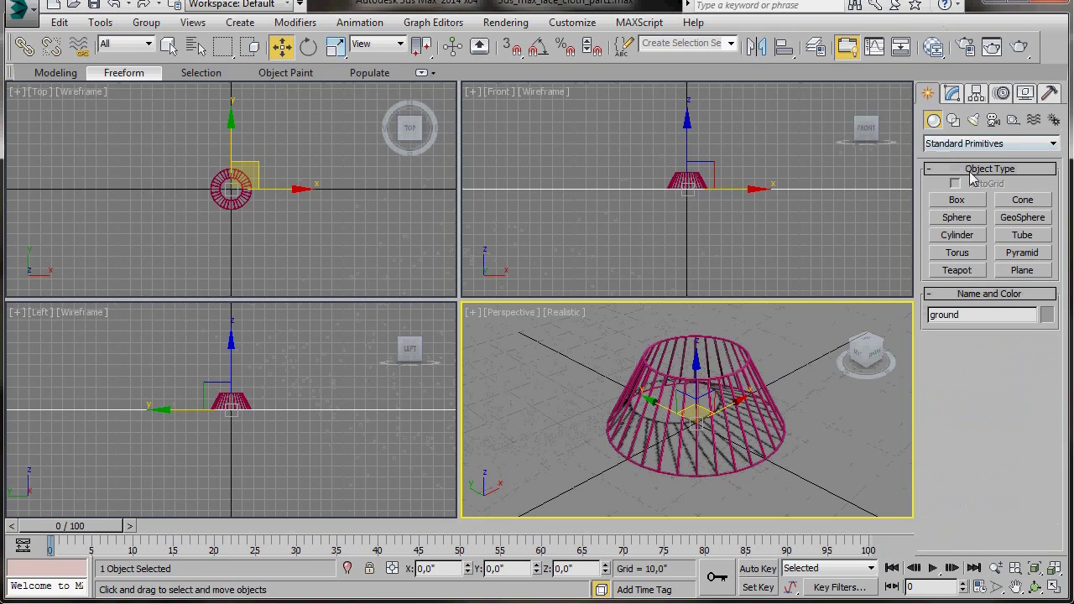
click(1024, 271)
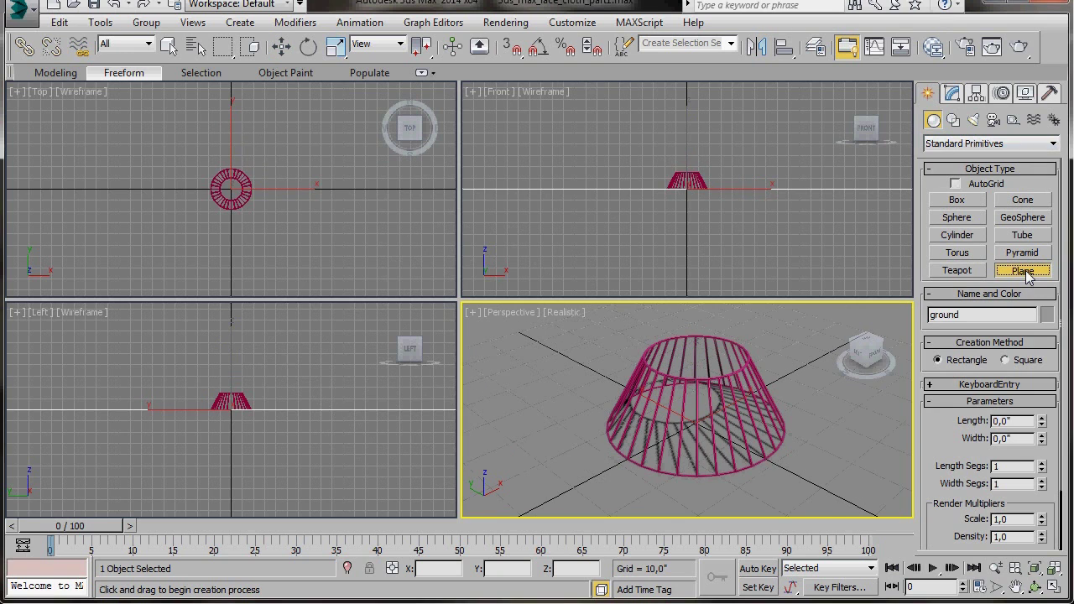
click(847, 284)
drag(181, 158, 269, 225)
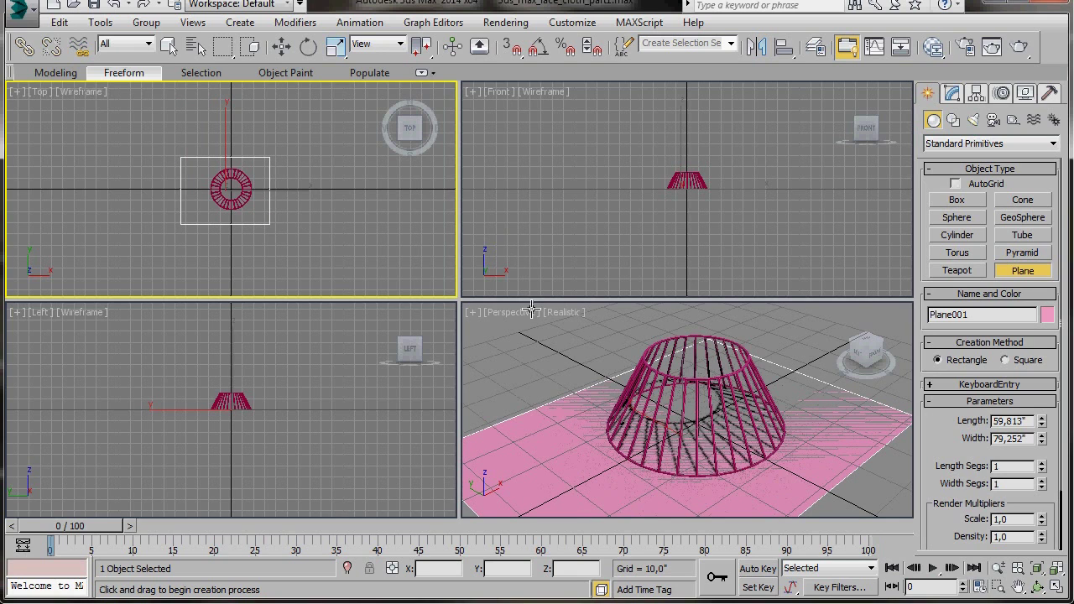
Rename the new plane as lacecloth.
click(952, 96)
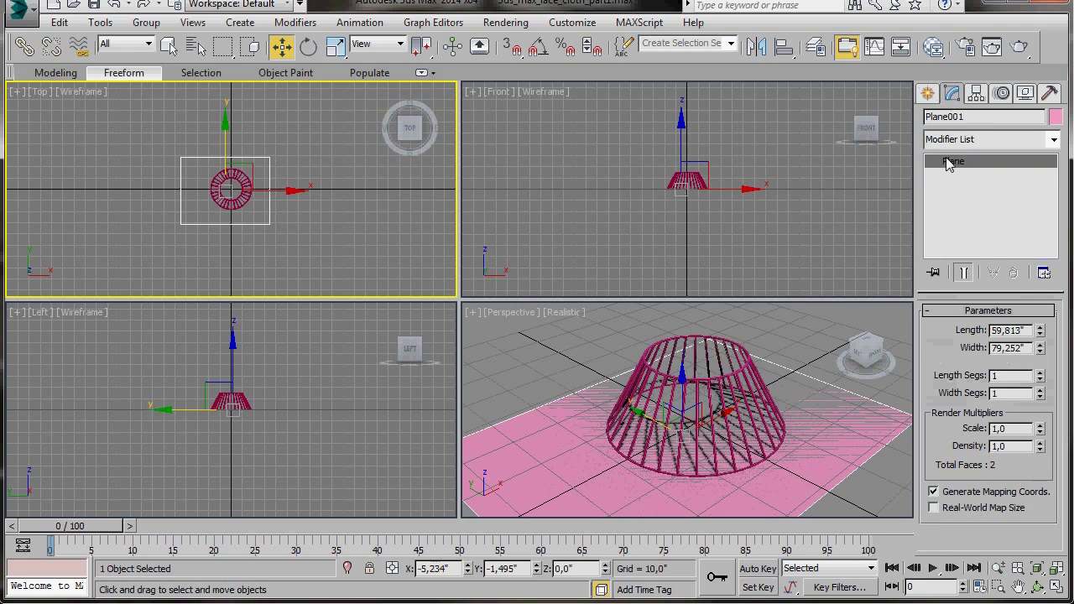
drag(967, 117, 914, 116)
text(lacecloth)
Set the lacecloth plane's length and width to 60 inches and its length and width segments to 60.
double_click(1031, 330)
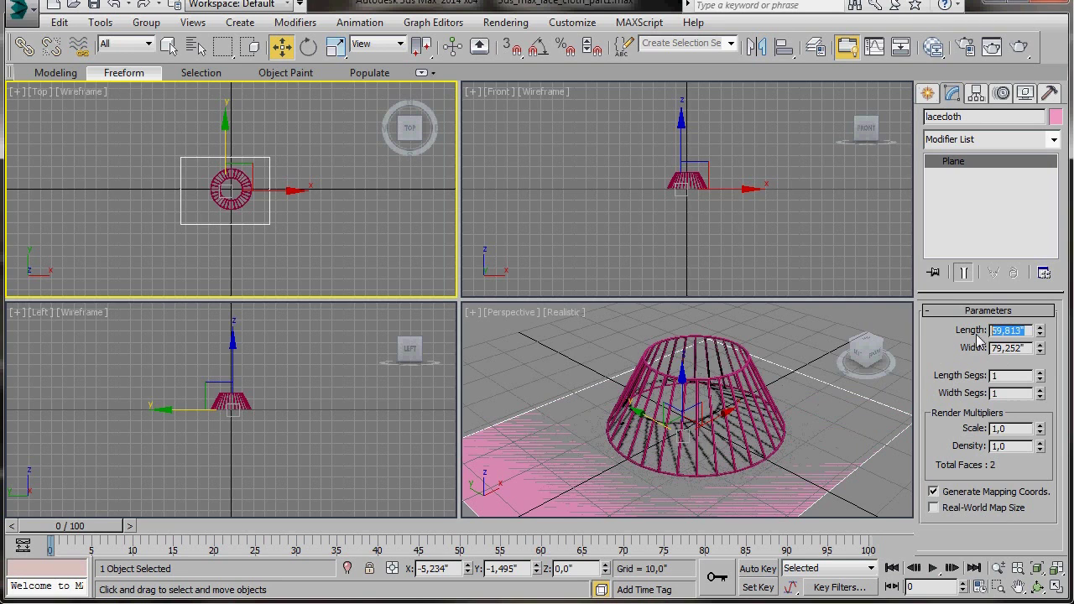
text(50)
key(Return)
double_click(1027, 349)
text(60)
key(Tab)
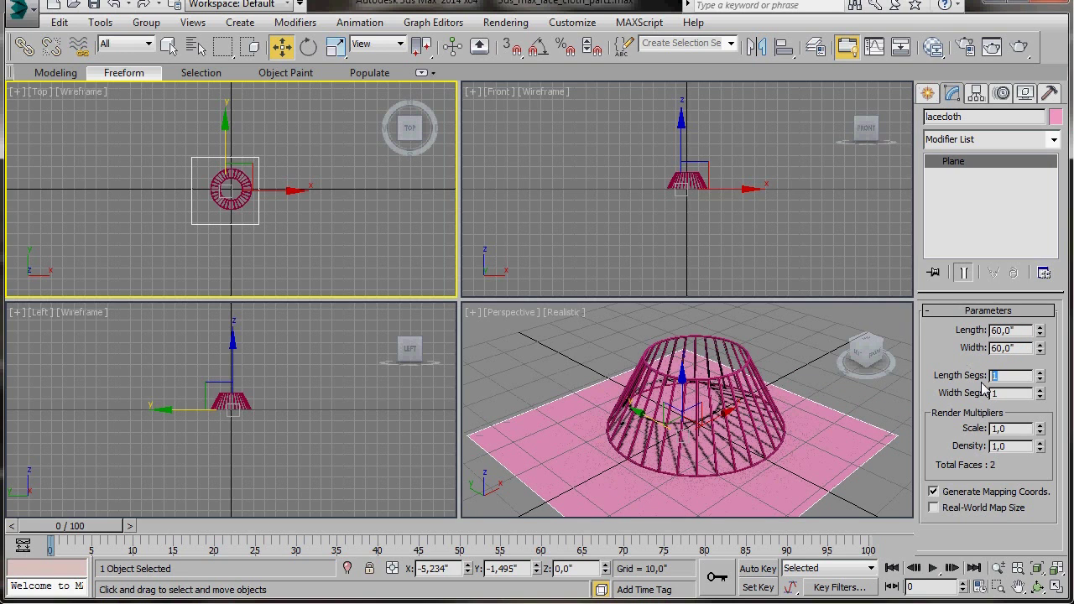
text(6060)
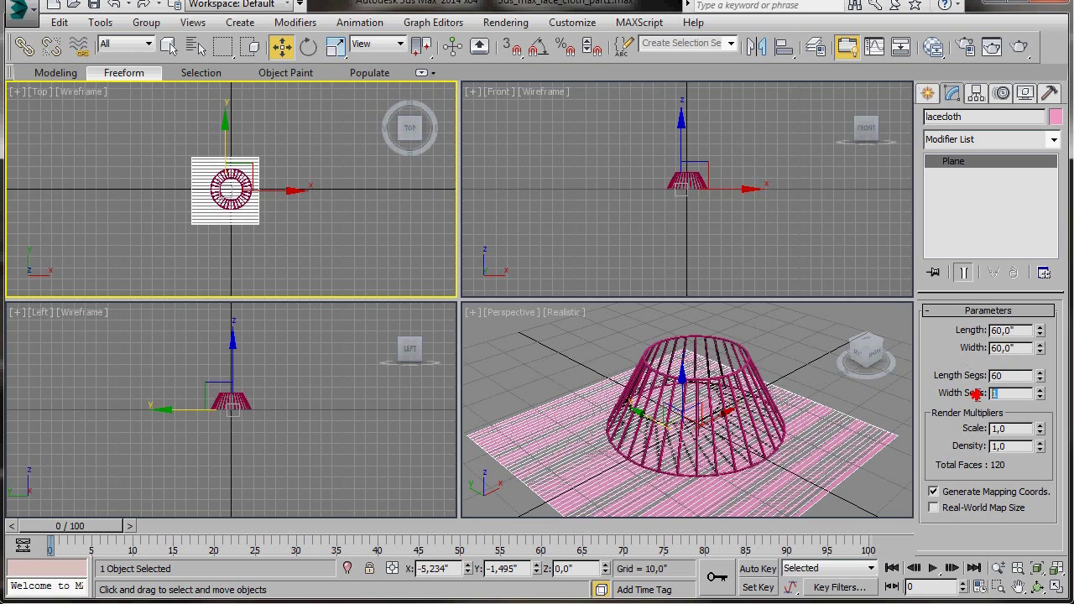
key(Return)
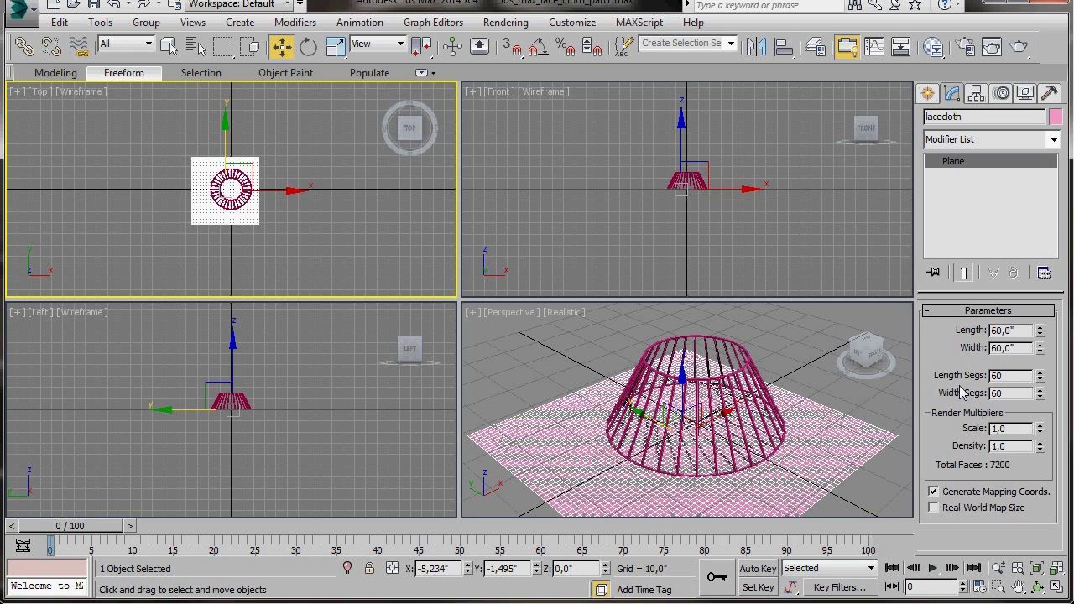
Change the object colour of the cone wire frame to dark red.
click(736, 373)
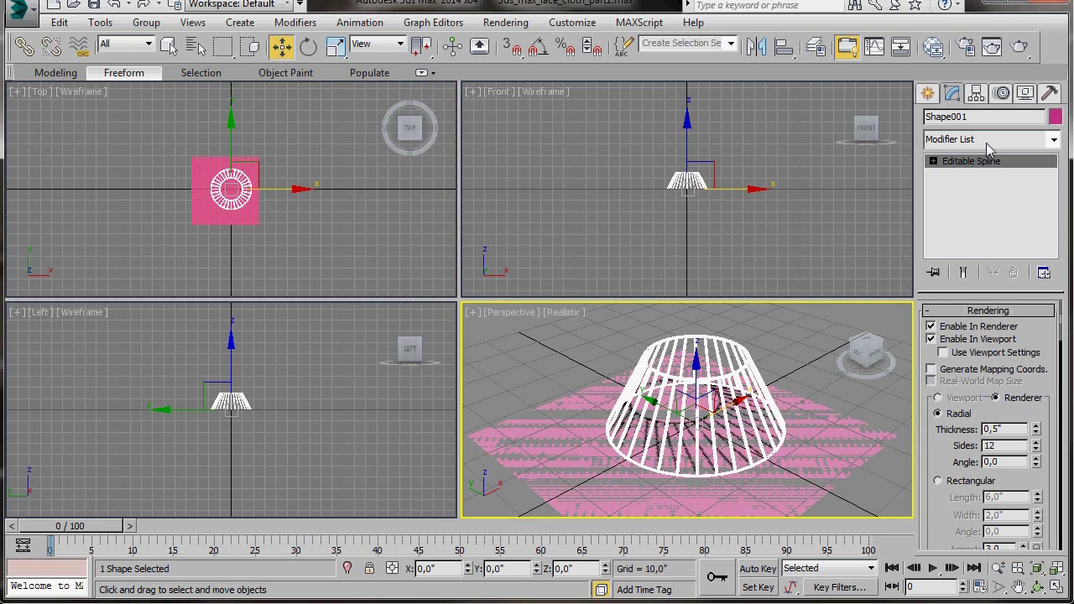
click(1055, 118)
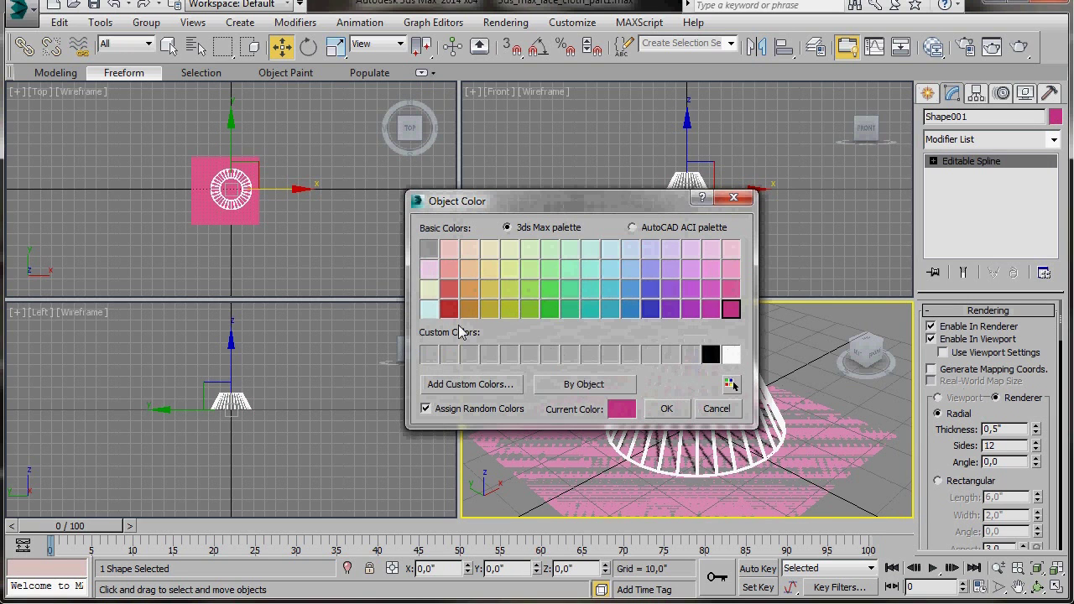
click(448, 310)
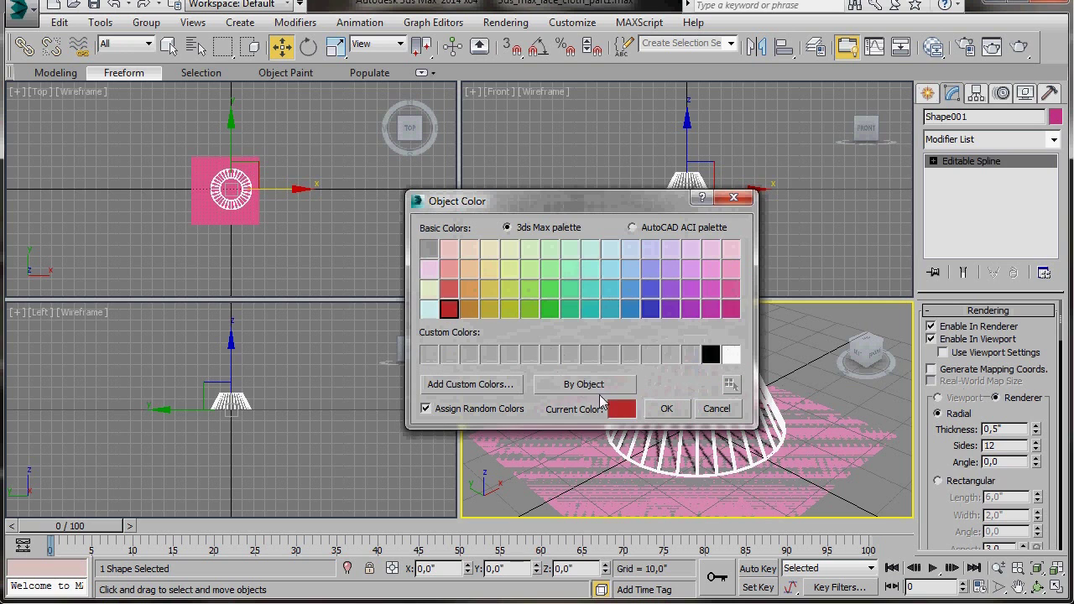
click(665, 410)
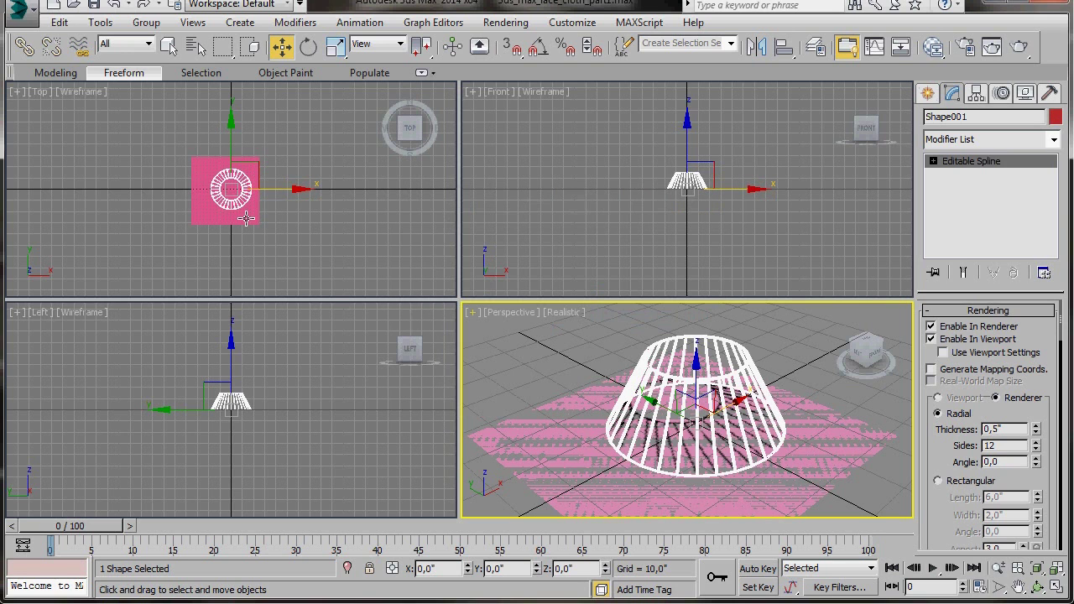
Change the object colour of the lacecloth plane to pale yellow.
click(246, 219)
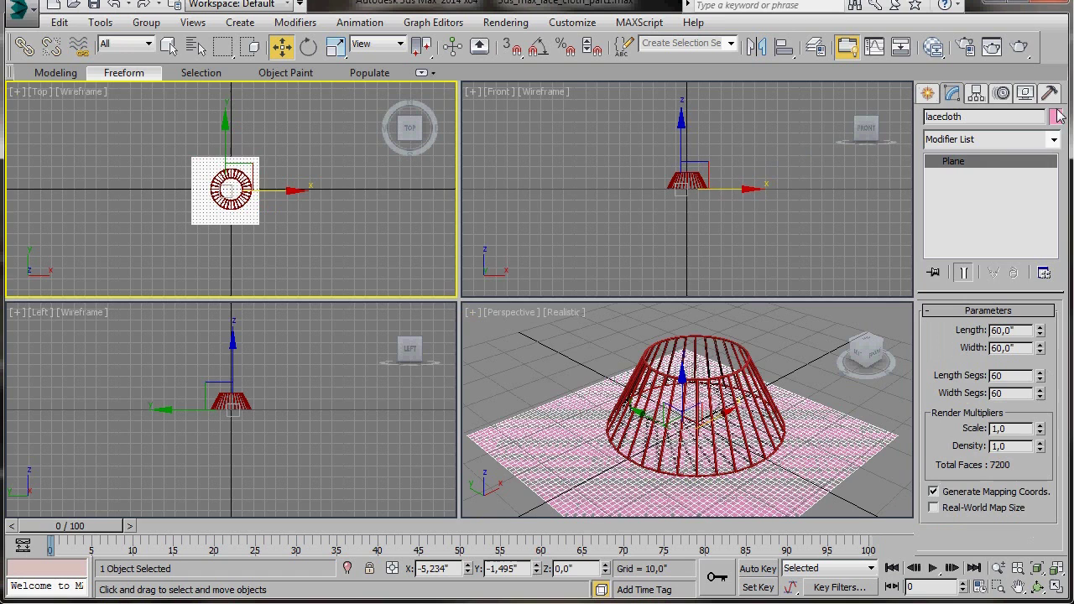
click(1056, 118)
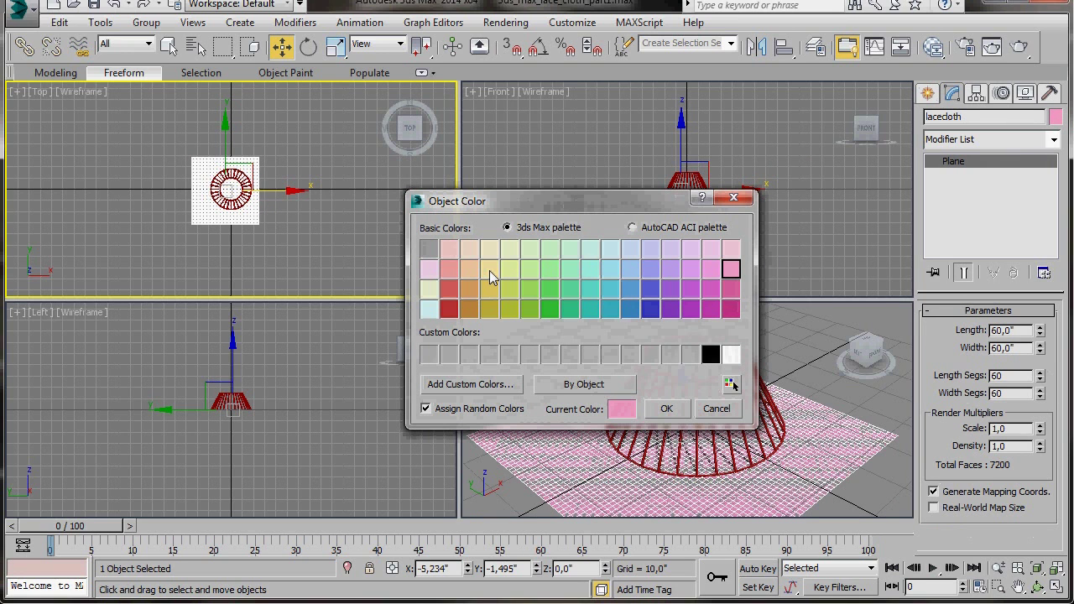
click(489, 270)
click(655, 410)
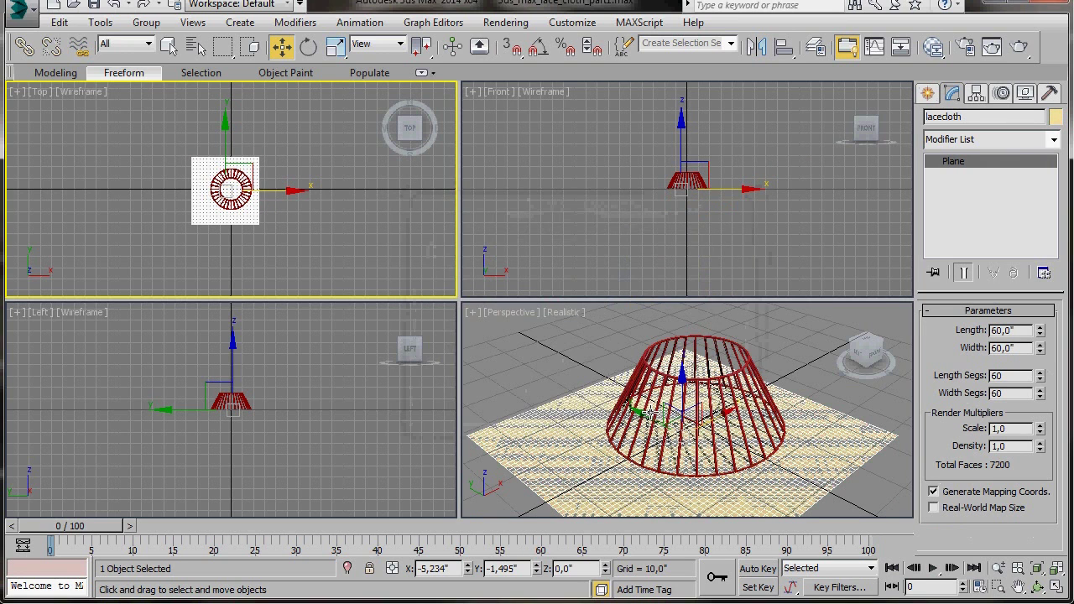
Select lacecloth from the scene list and raise it above the wire frame in the Front view to about Z 41.2 inches.
click(684, 243)
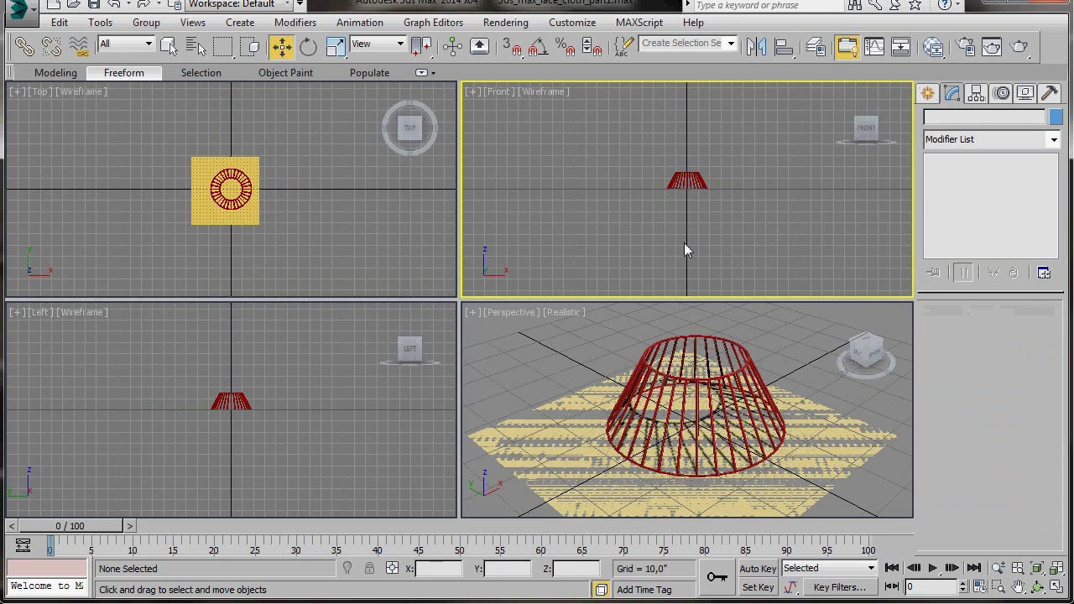
key(alt+w)
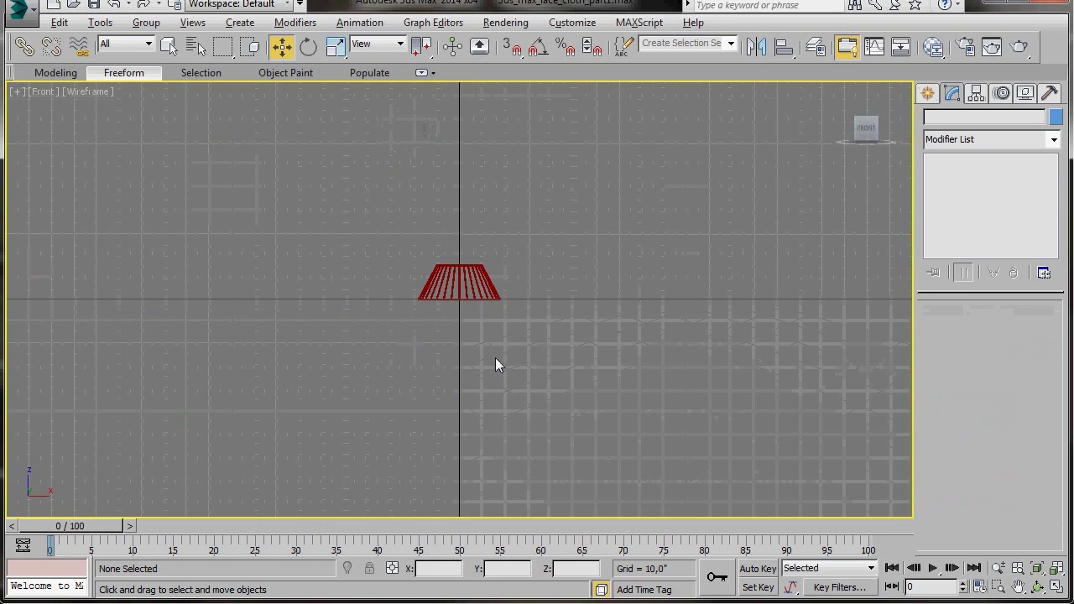
click(427, 301)
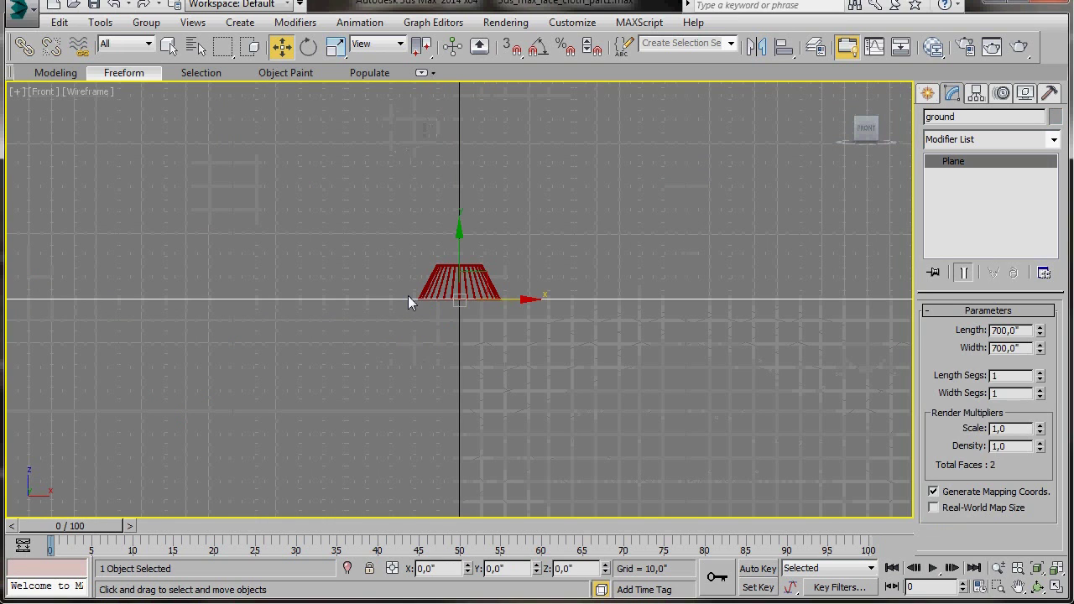
click(192, 46)
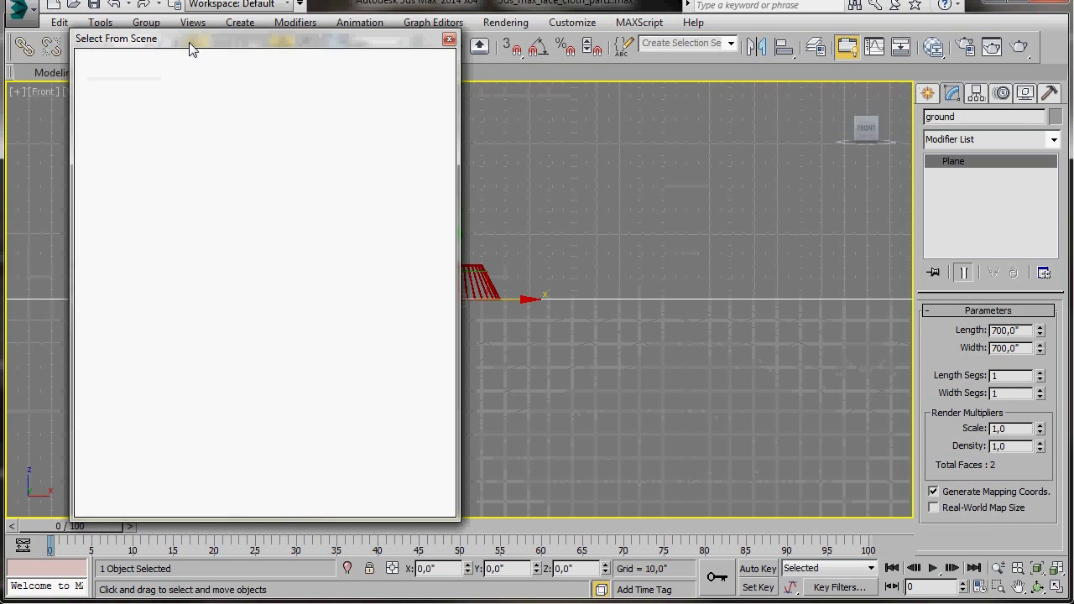
click(125, 156)
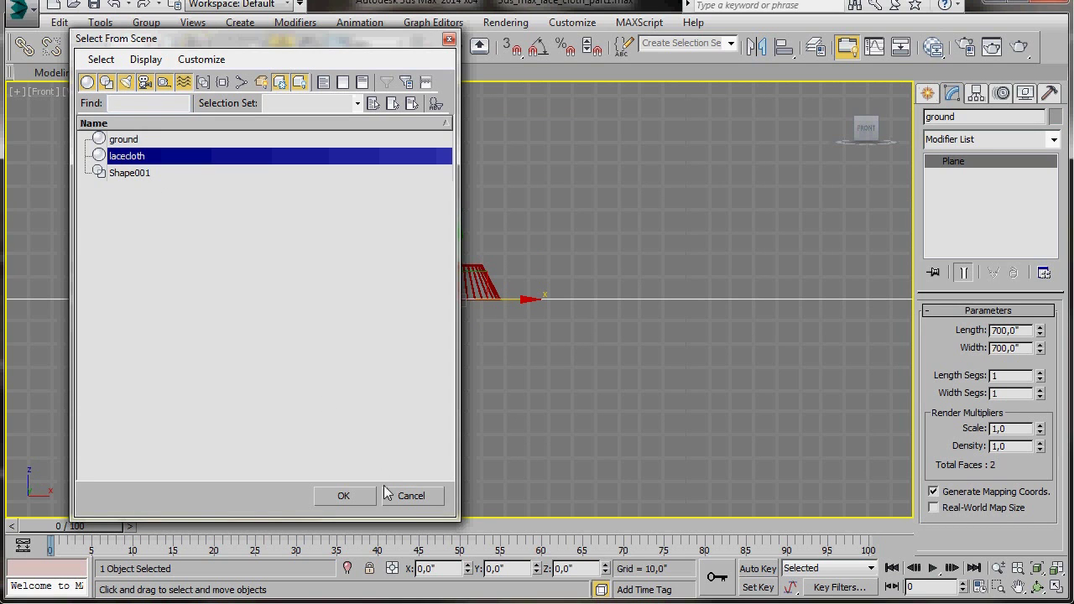
click(347, 496)
drag(454, 240, 447, 148)
middle_drag(498, 411, 513, 492)
scroll(501, 434, up, 3)
middle_drag(501, 434, 493, 527)
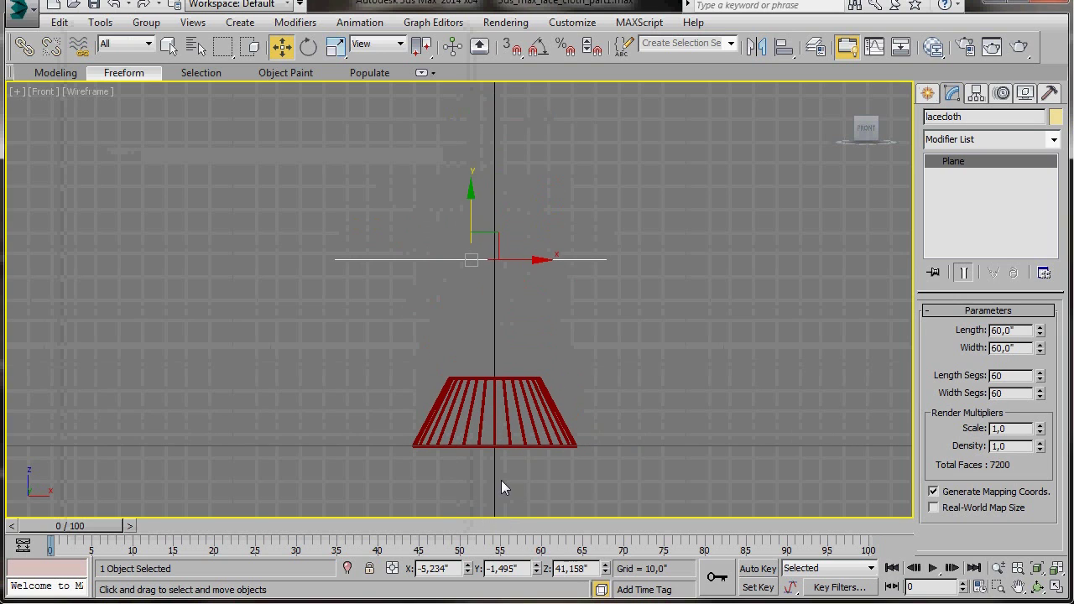
Centre the lacecloth plane over the wire frame by resetting its X and Y positions to 0.
right_click(467, 571)
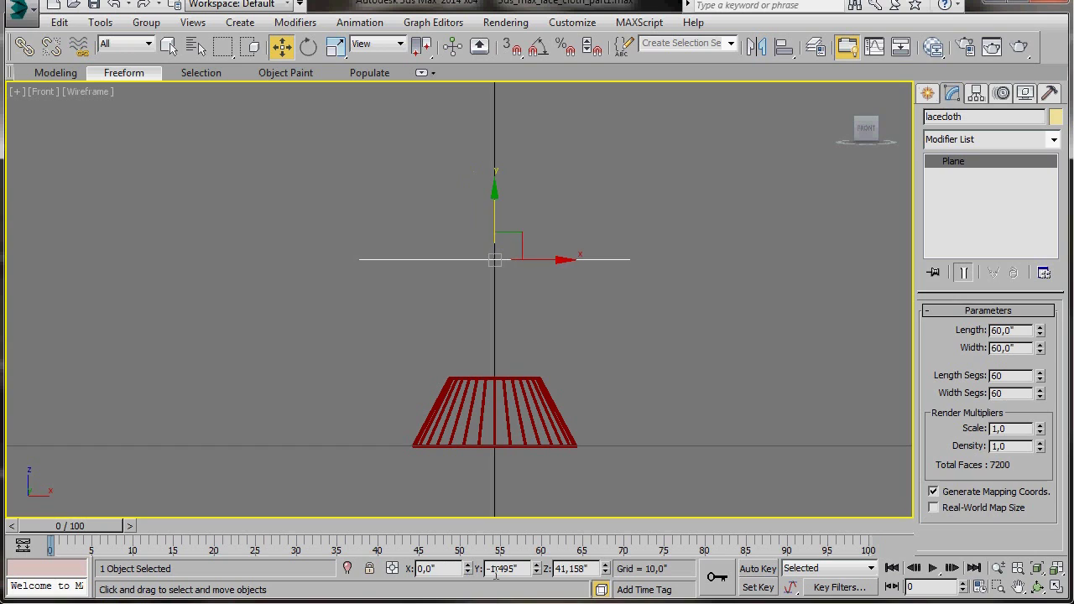
right_click(537, 572)
middle_drag(513, 487, 503, 504)
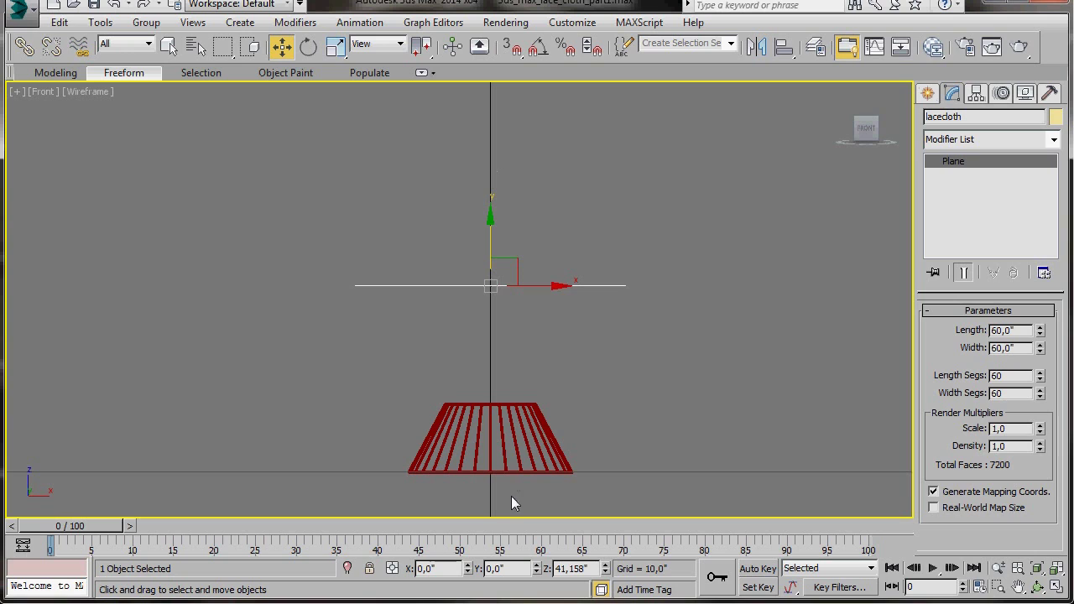
Turn on angle snap and rotate lacecloth about 50 degrees clockwise in the Front view.
click(540, 50)
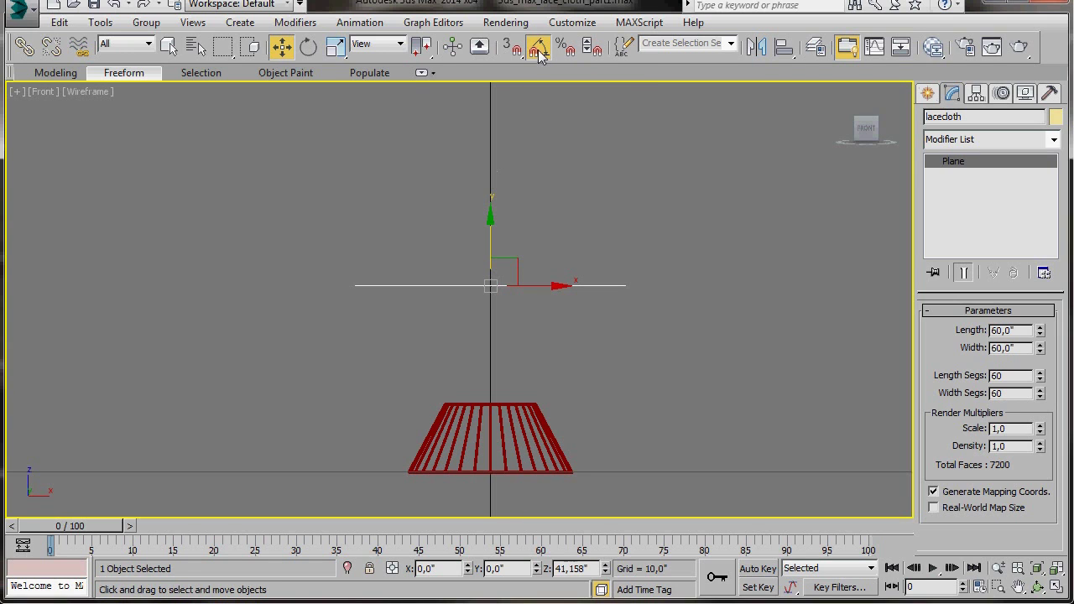
click(309, 49)
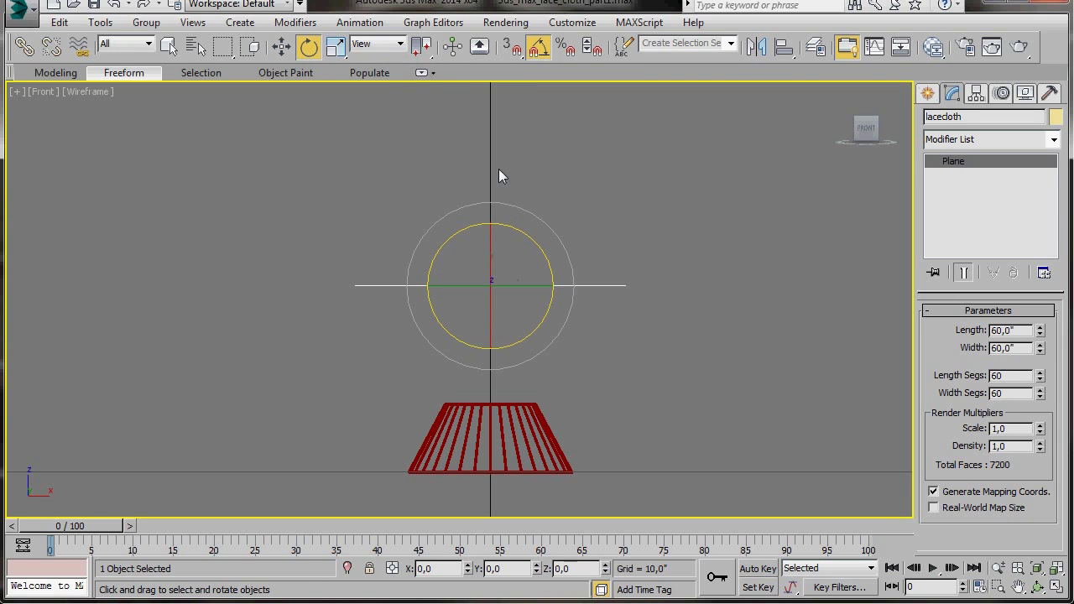
drag(532, 238, 554, 279)
Move the tilted lacecloth in the Front view up to about Z 46.5 inches and across to about X -8.5 inches.
click(280, 48)
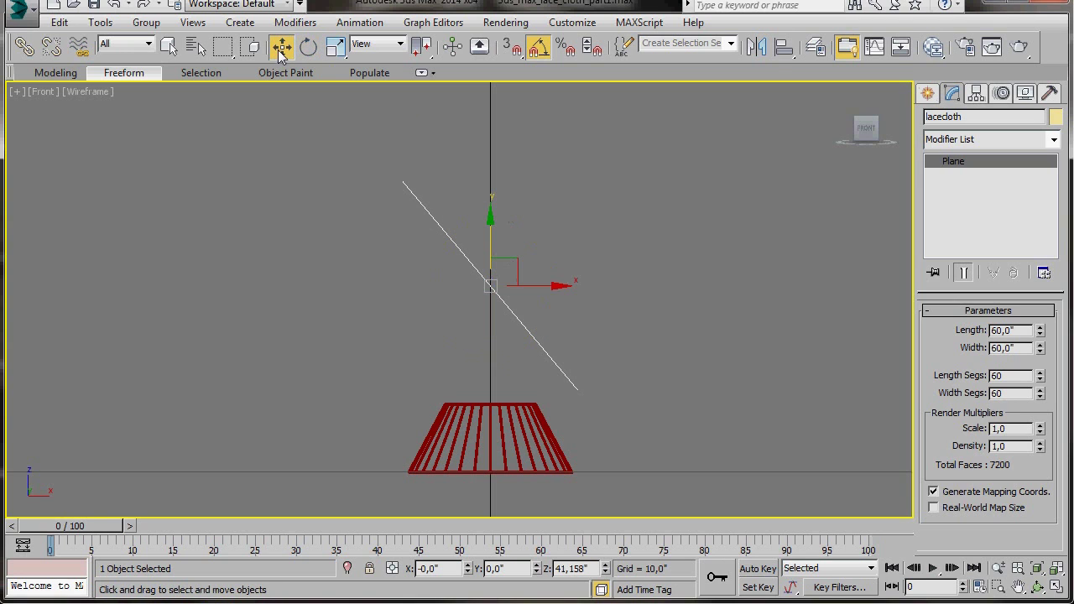
drag(491, 260, 478, 235)
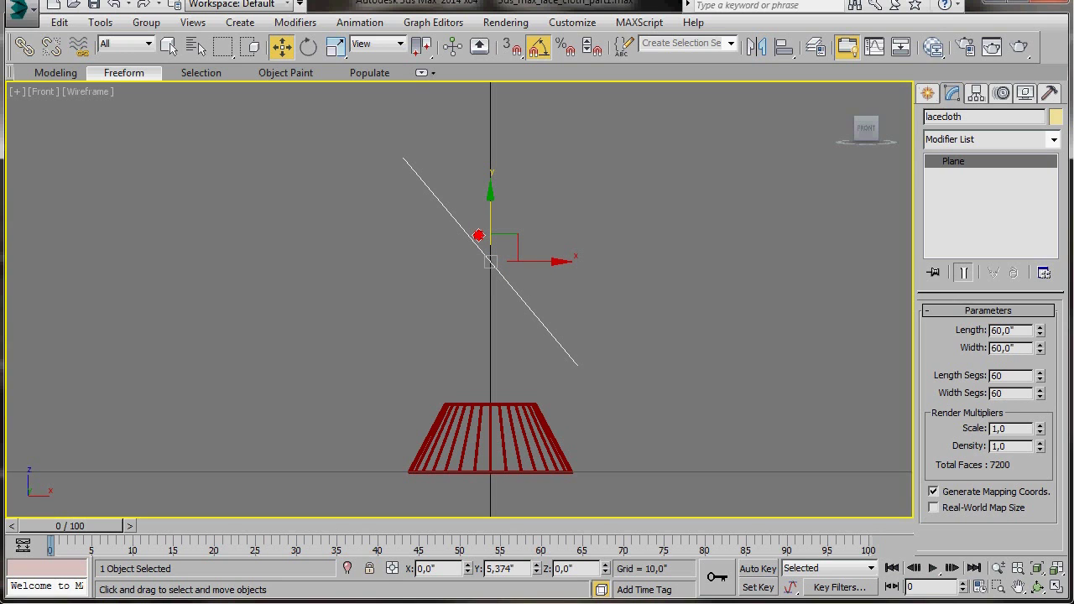
drag(479, 235, 479, 235)
drag(557, 261, 519, 263)
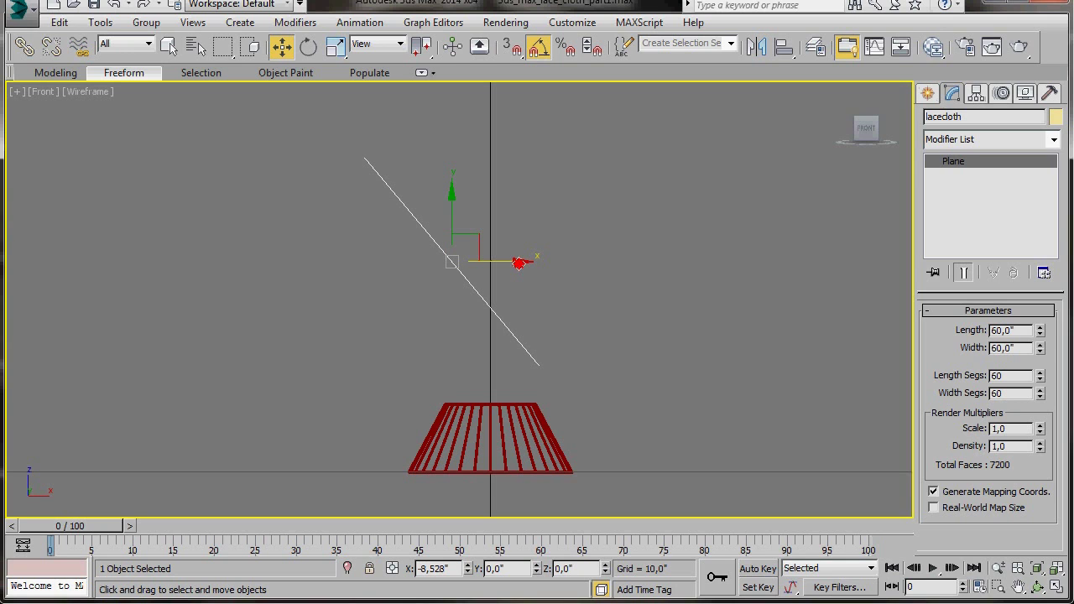
drag(519, 264, 518, 264)
key(alt+w)
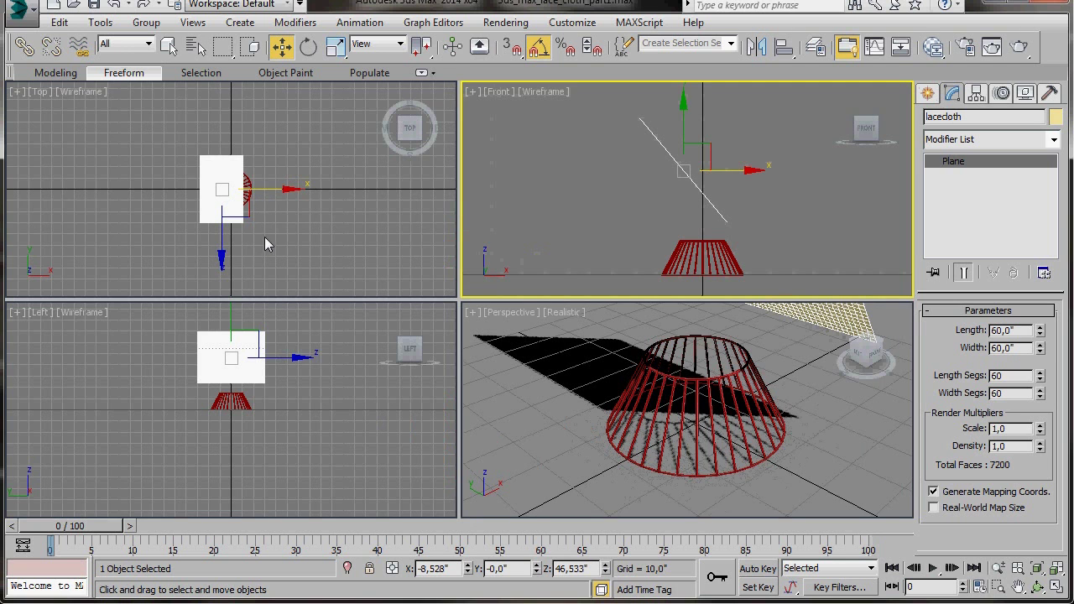
Apply a Cloth modifier to the lacecloth plane.
scroll(266, 237, up, 3)
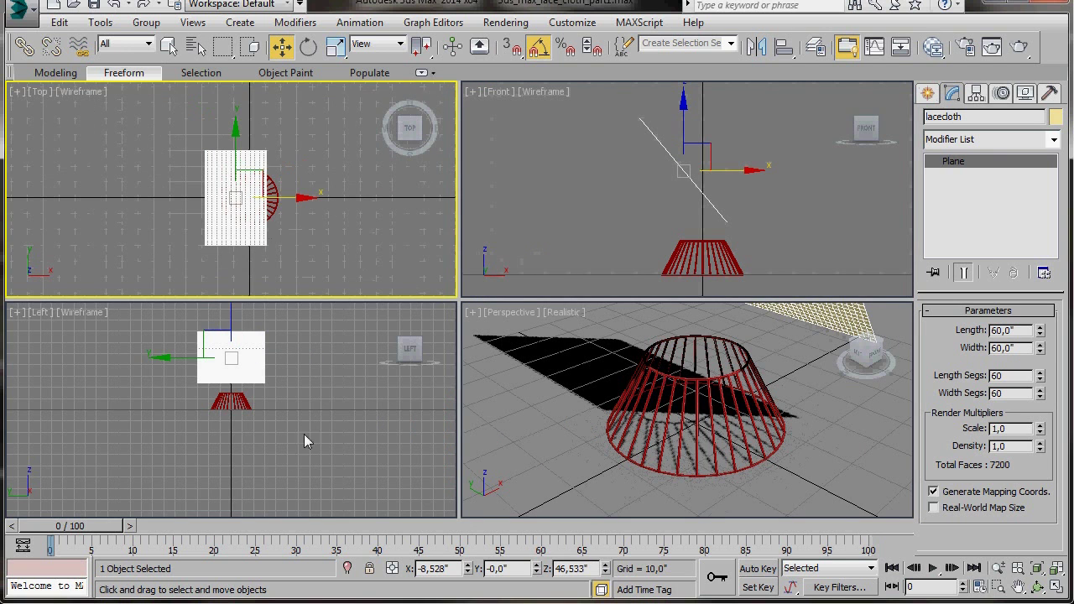
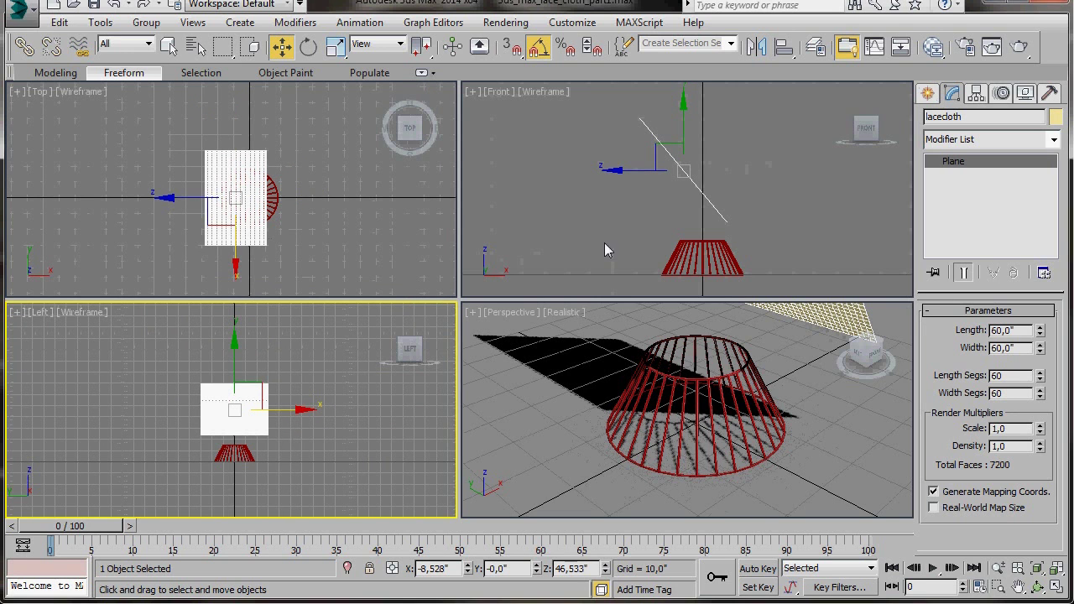
alt+middle_drag(729, 426, 747, 460)
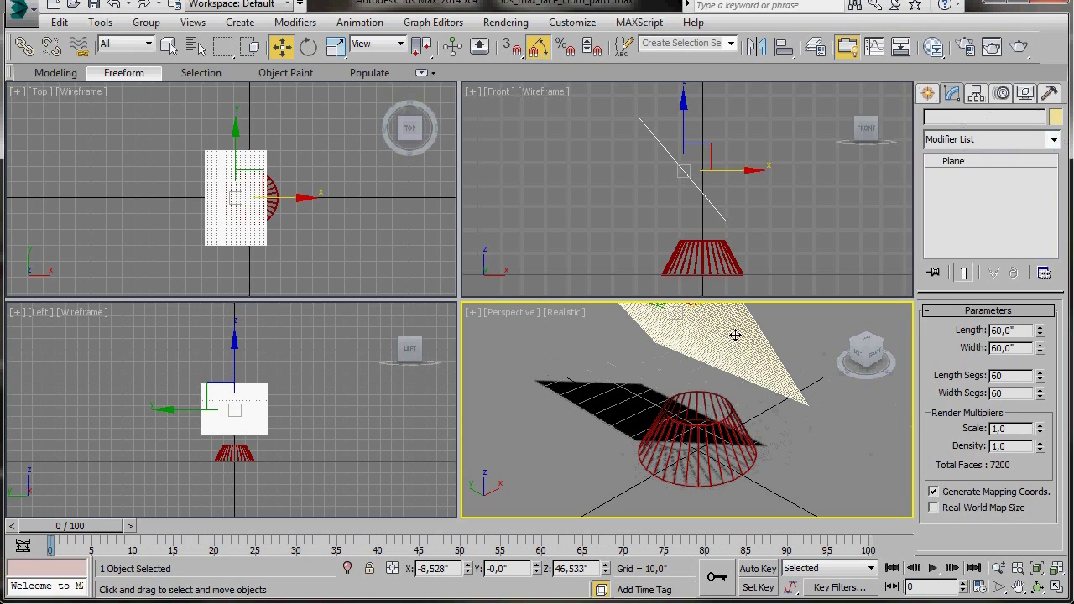
click(1054, 141)
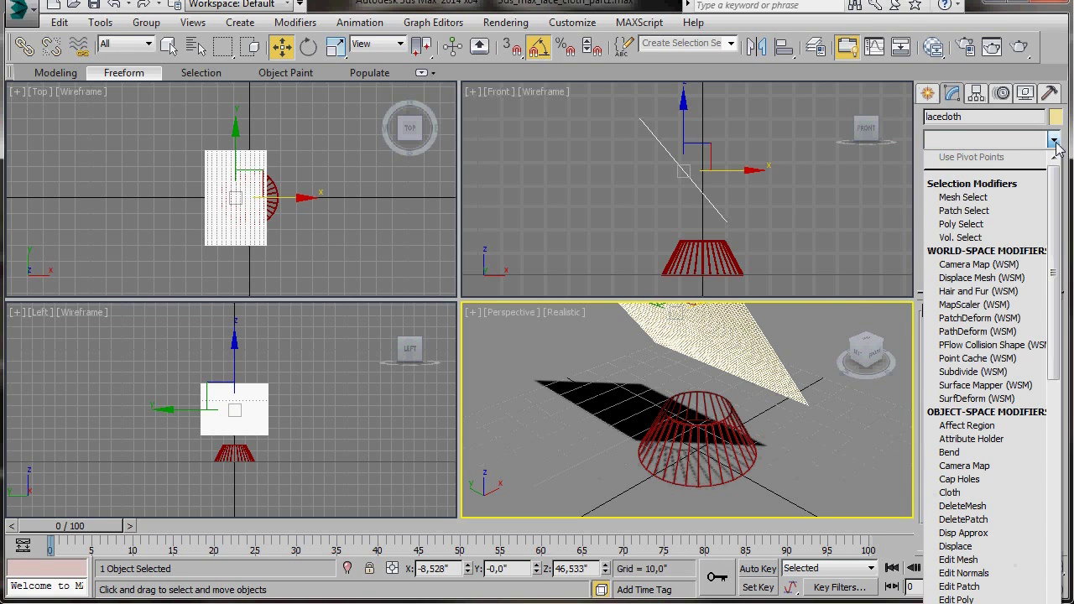
click(972, 495)
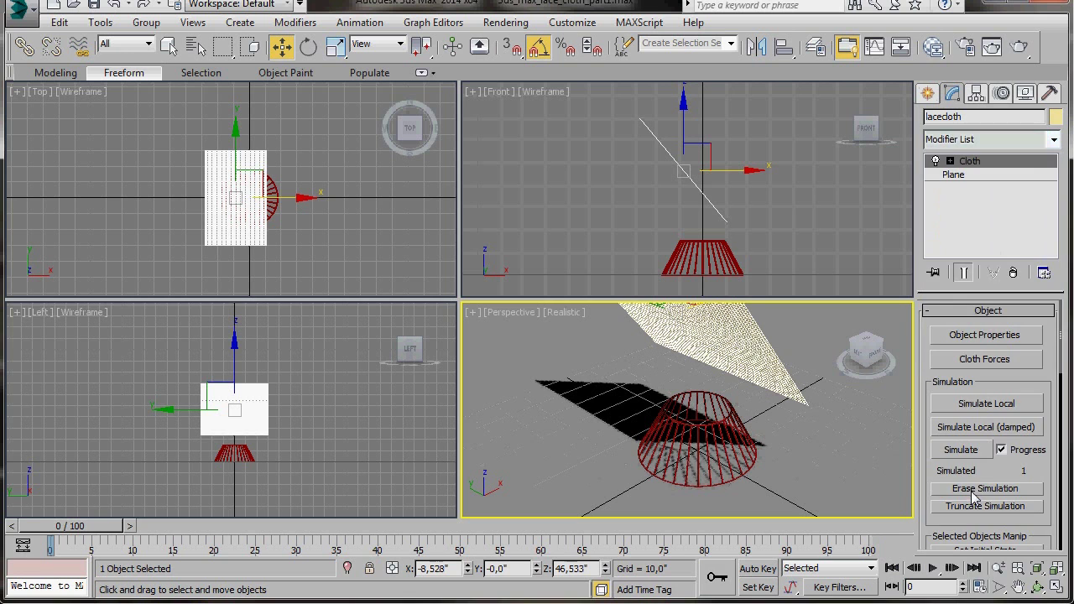
Add ground and Shape001 to the cloth simulation in the Cloth modifier's object properties.
click(969, 337)
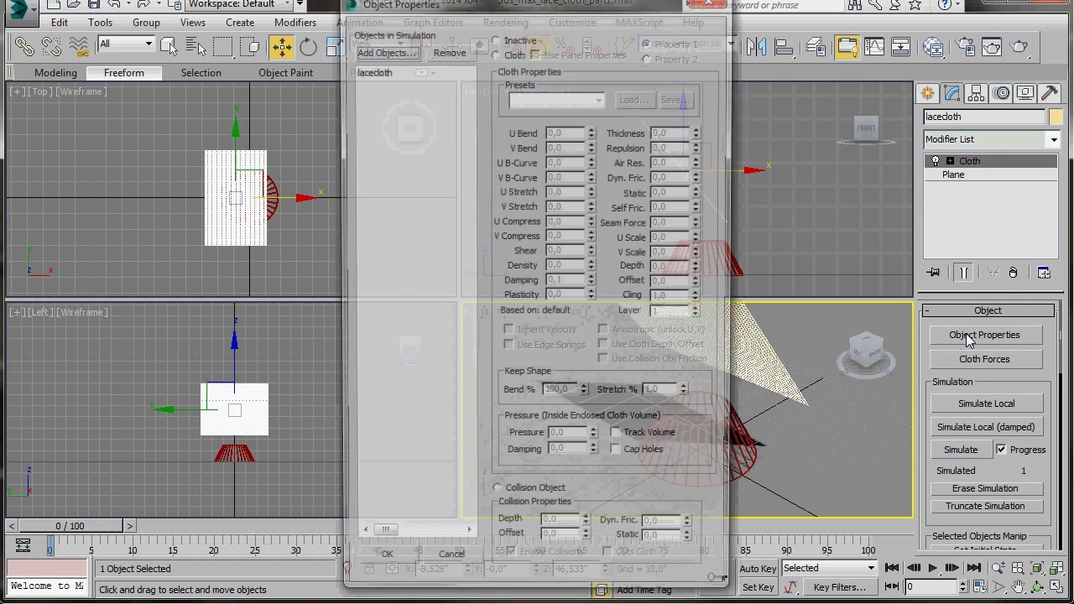
drag(470, 7, 477, 41)
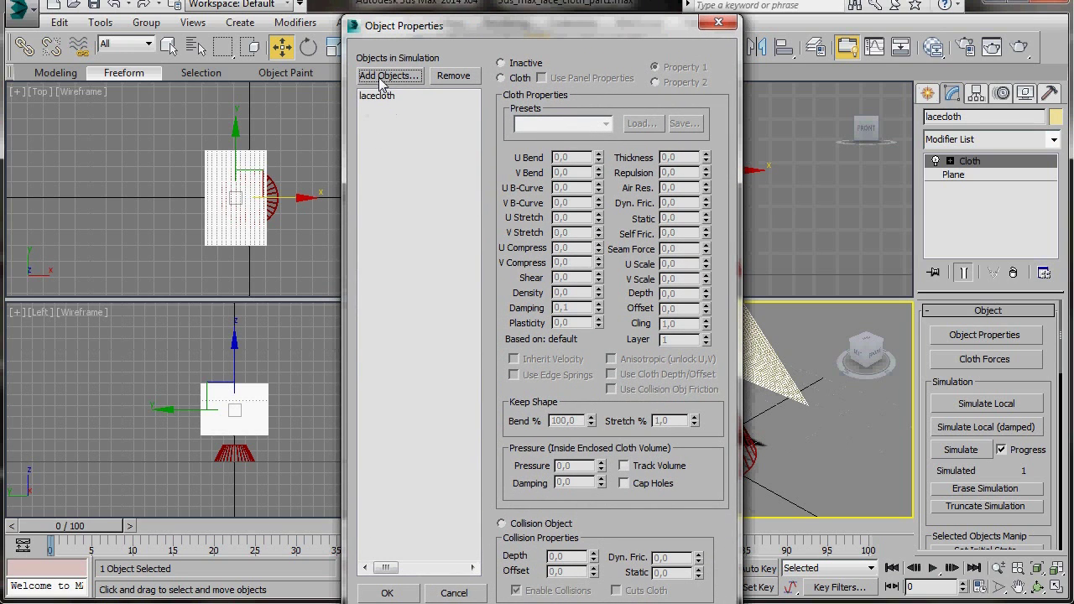
click(384, 76)
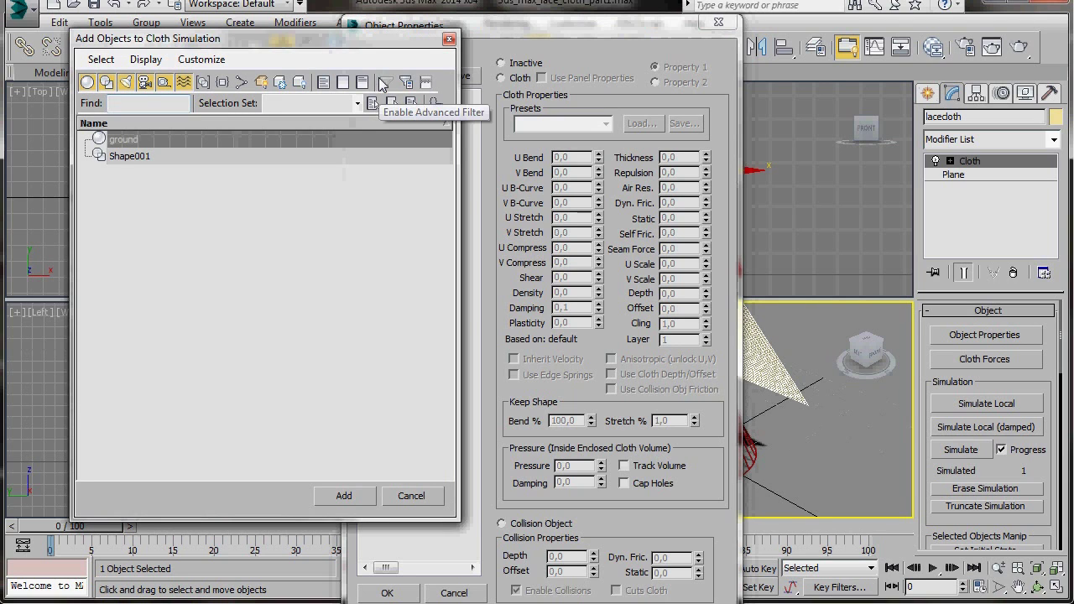
click(124, 141)
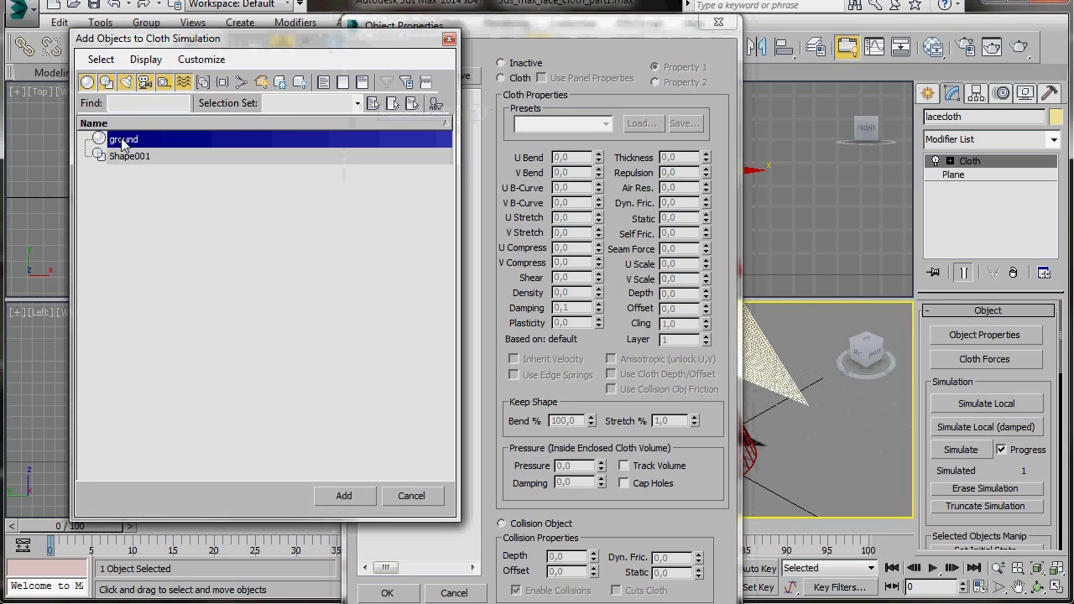
ctrl+click(120, 158)
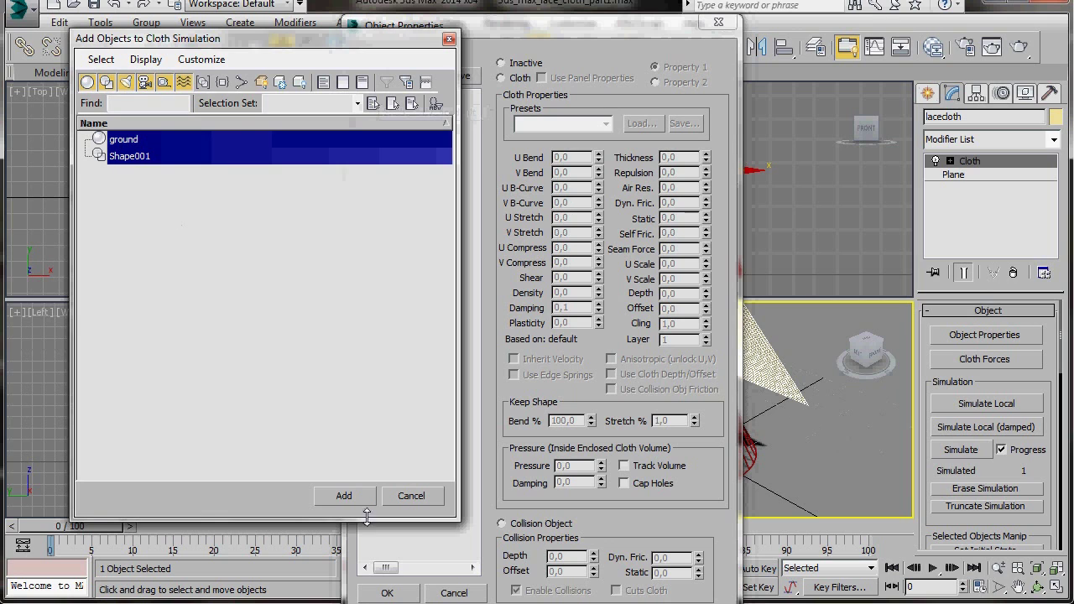
click(343, 496)
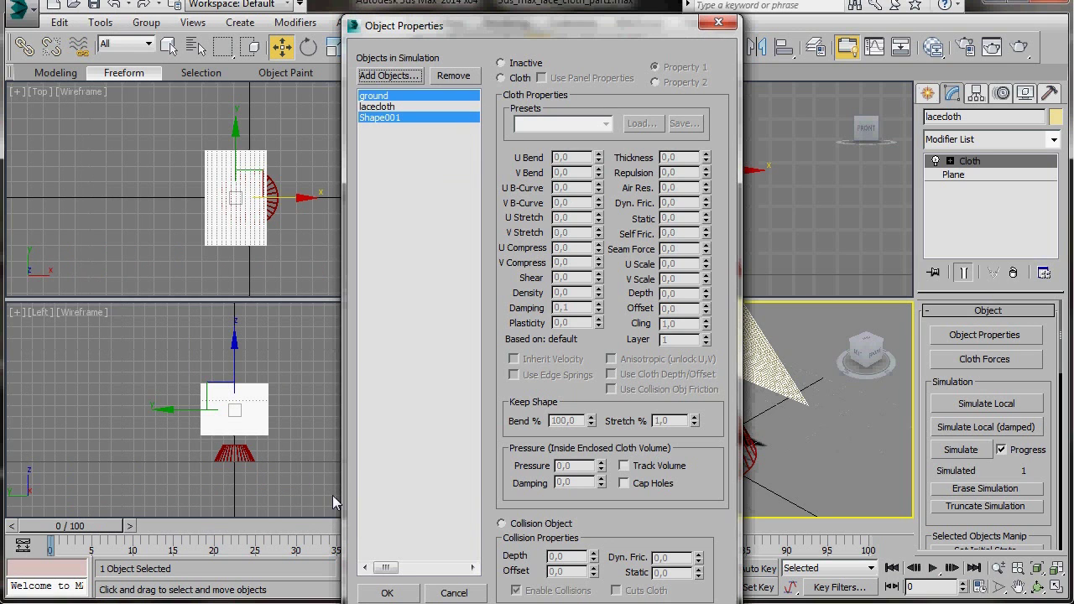
Define lacecloth as a Cloth object in the simulation and give it the Cotton preset.
click(383, 110)
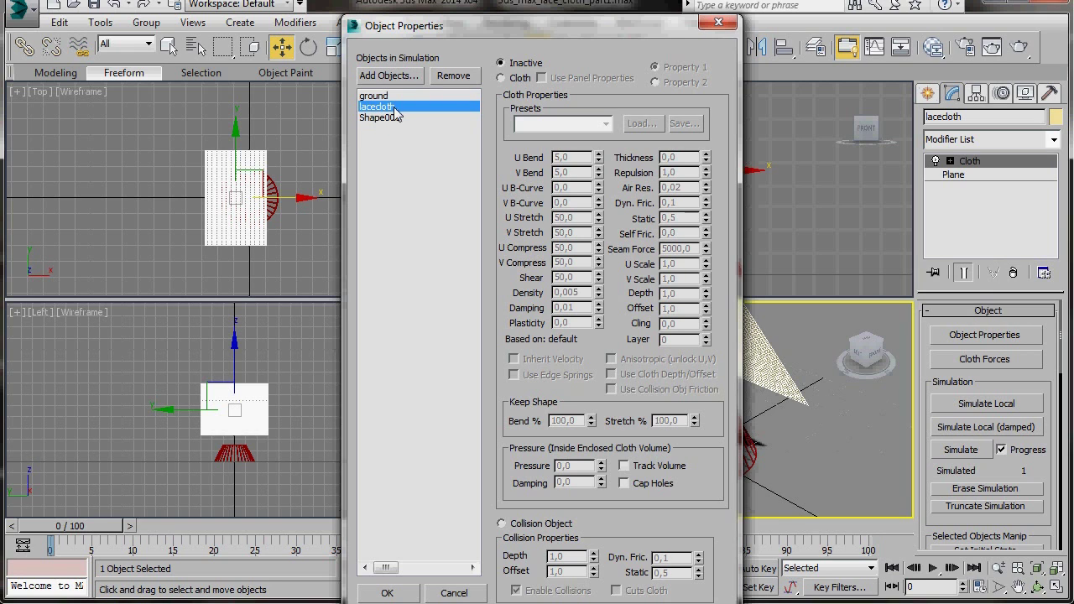
click(501, 78)
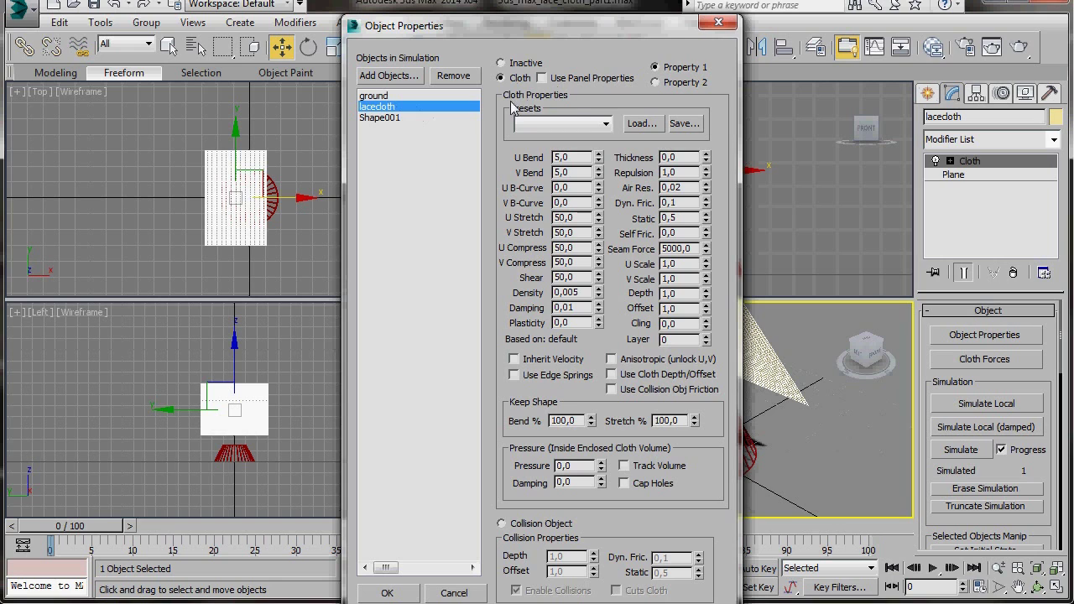
click(606, 126)
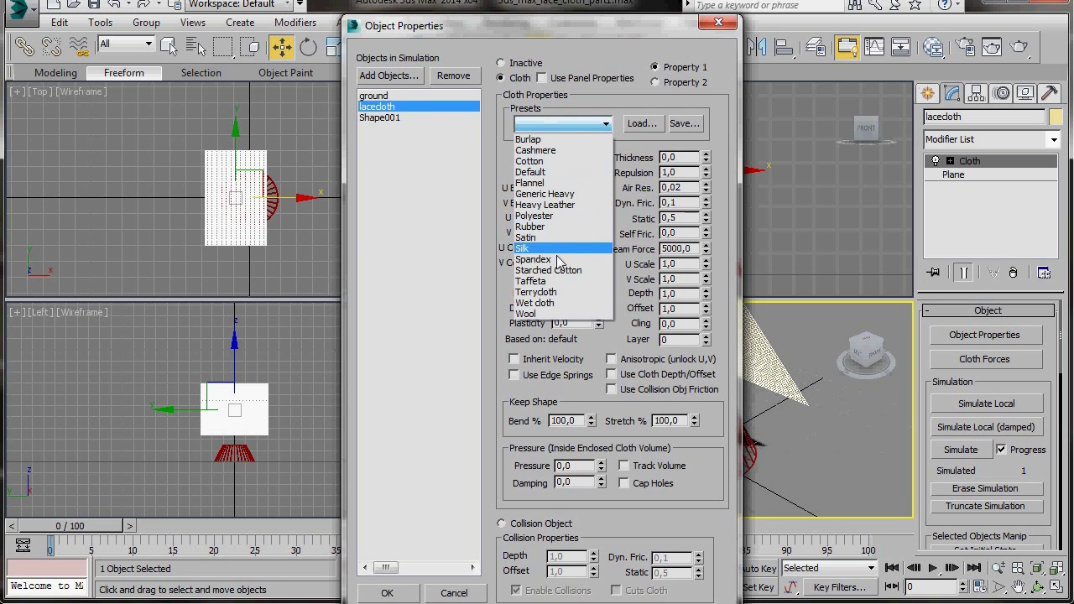
click(530, 161)
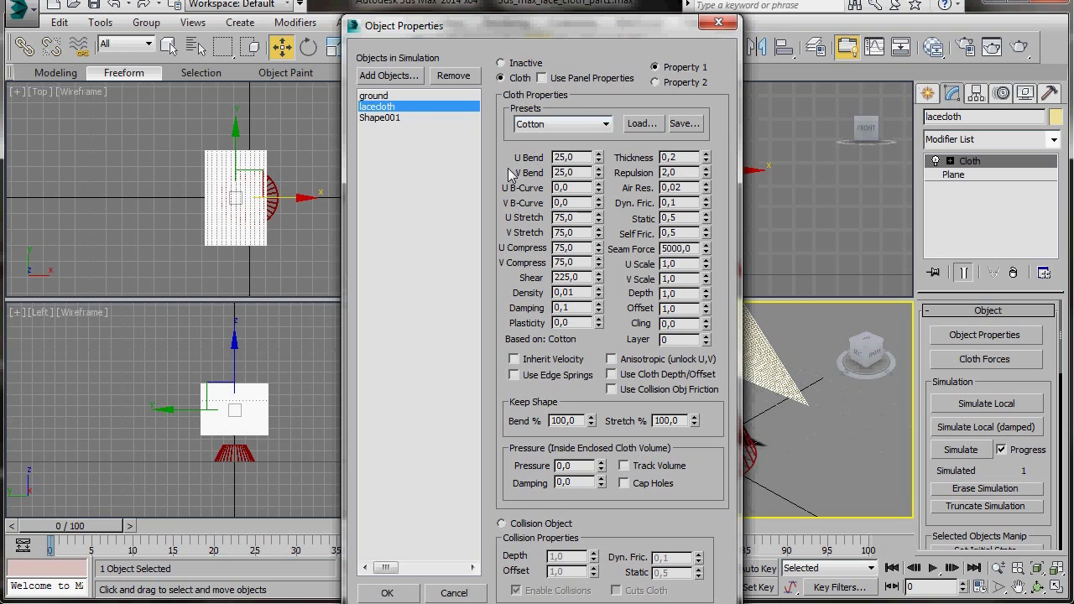
Define ground and Shape001 as collision objects and accept the object properties.
click(380, 96)
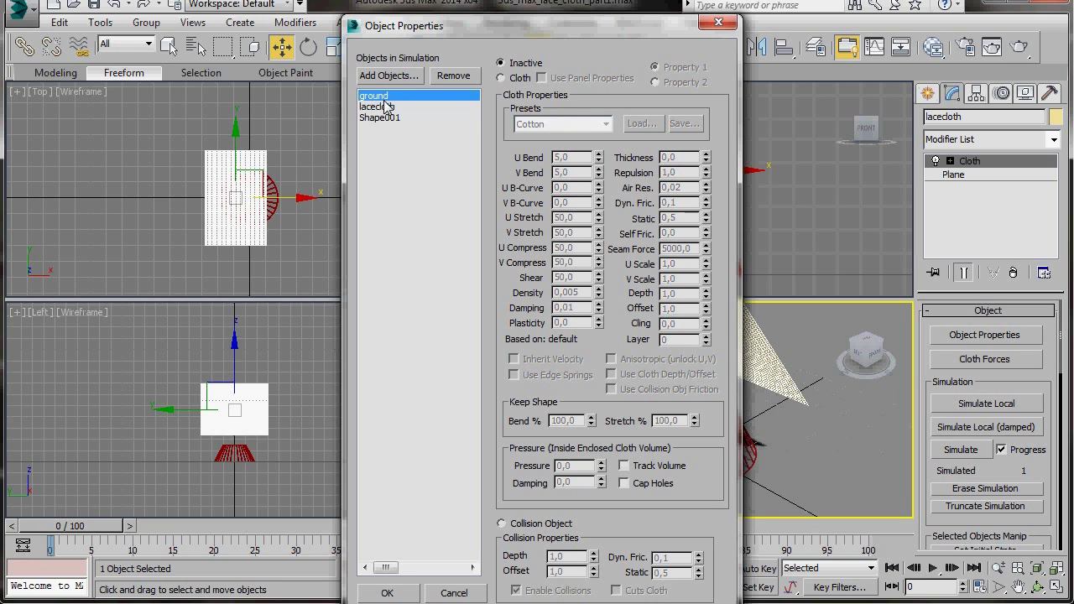
ctrl+click(377, 118)
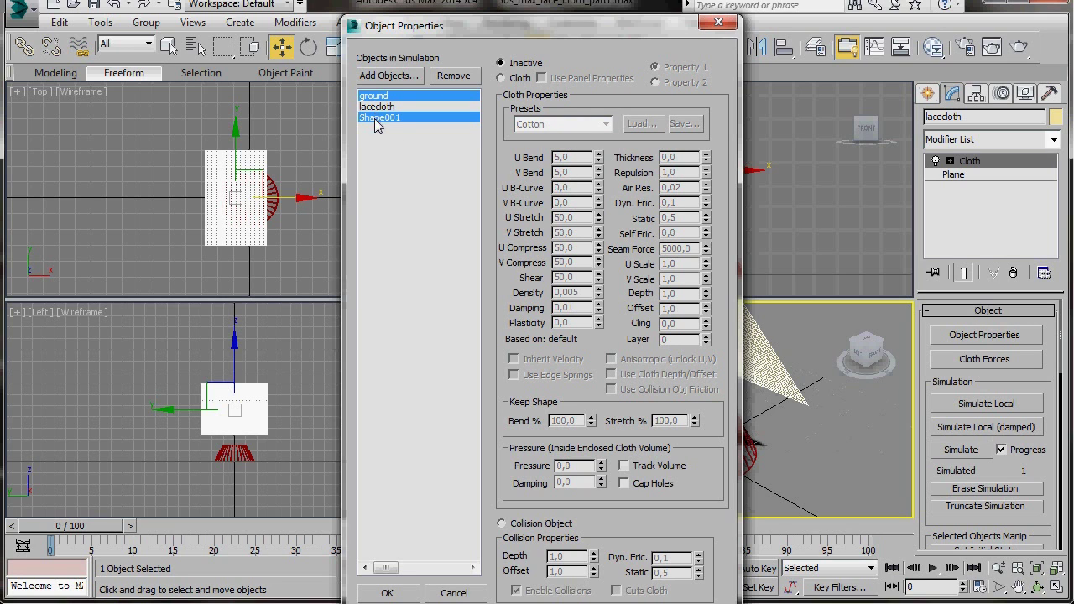
click(501, 523)
click(398, 594)
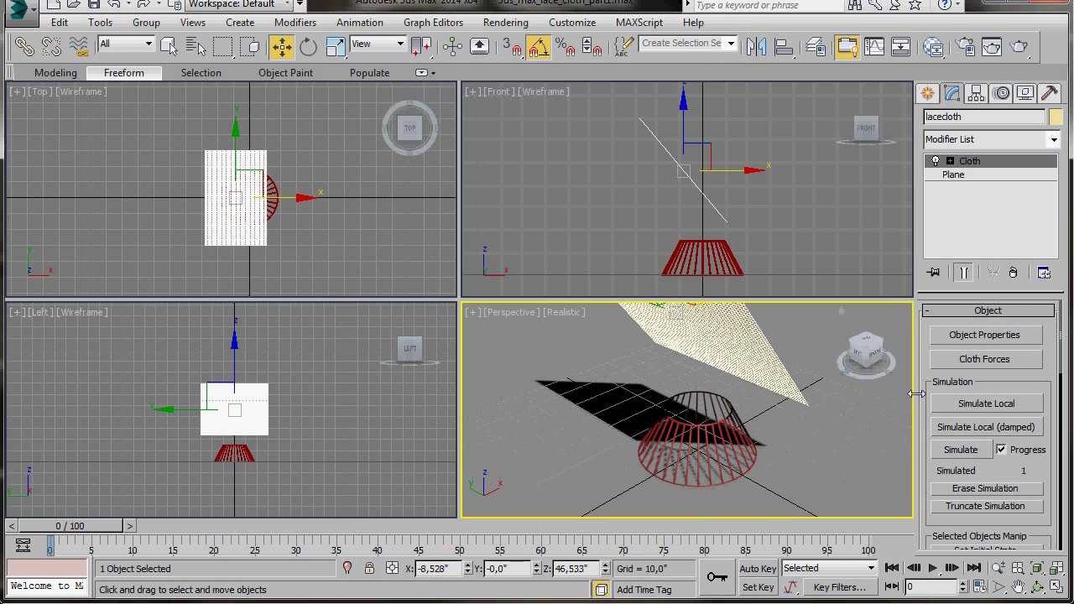
Enable Self Collision in the Cloth modifier's simulation parameters.
drag(929, 388, 932, 347)
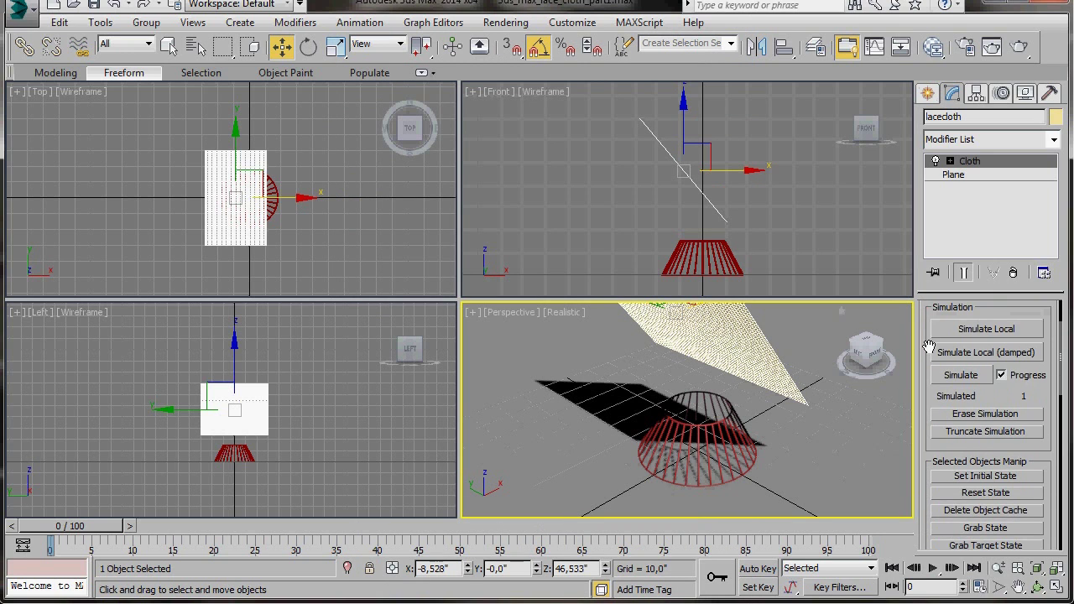
scroll(934, 452, down, 5)
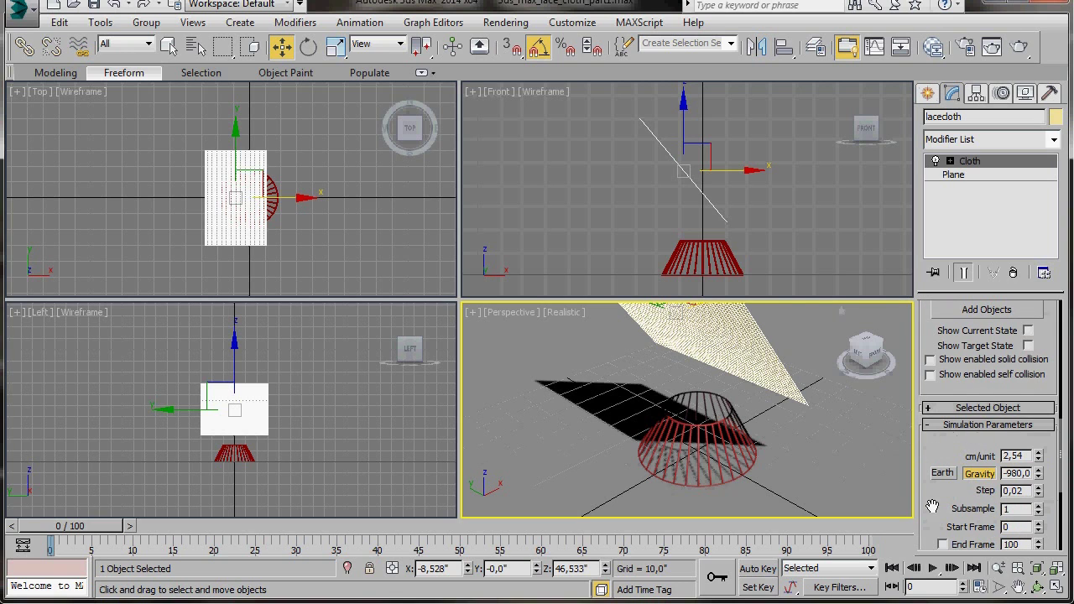
scroll(940, 508, down, 5)
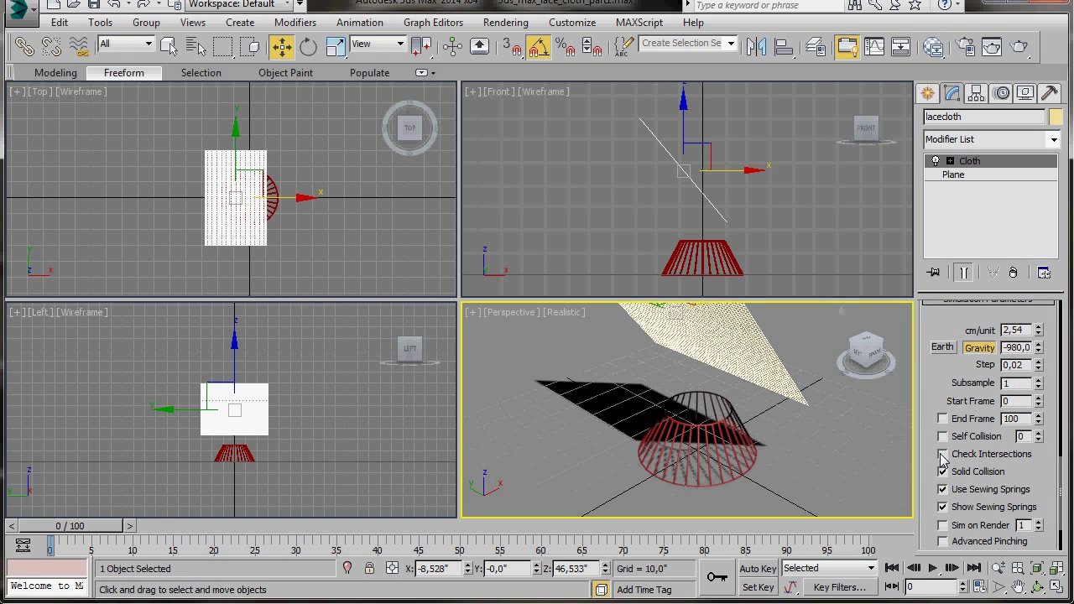
click(943, 437)
scroll(944, 459, up, 10)
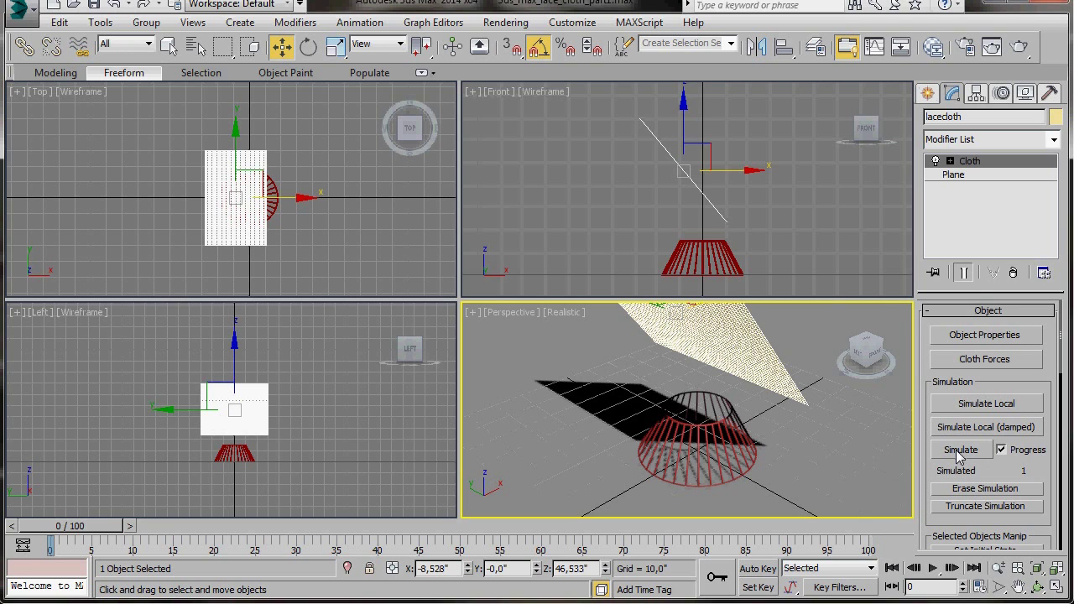
Simulate the cloth falling over the frame, play the animation back in a maximized Perspective view, and go to the last frame.
click(960, 451)
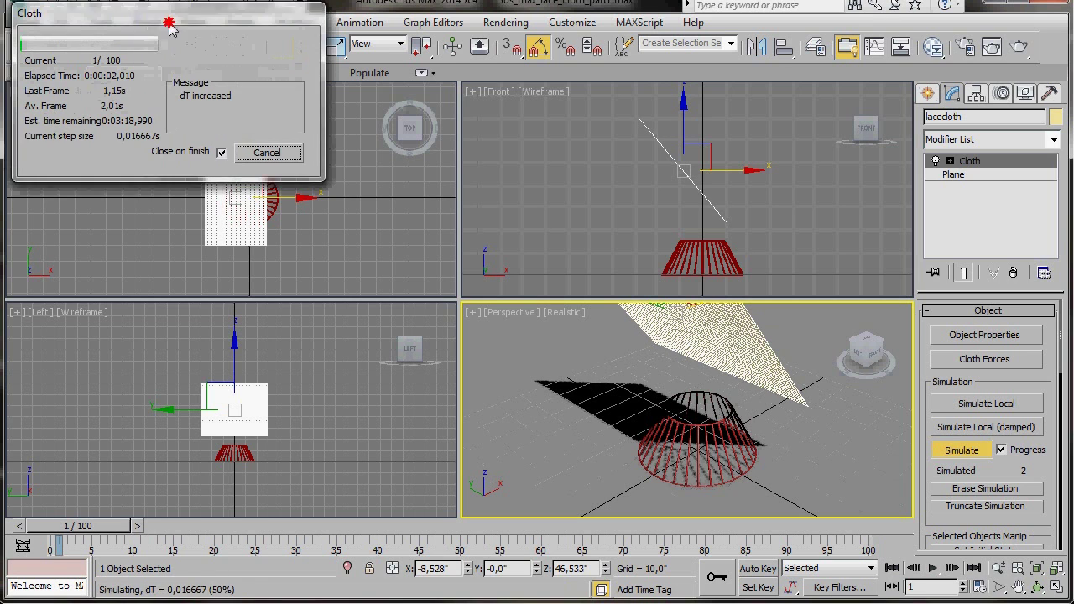
drag(119, 11, 140, 45)
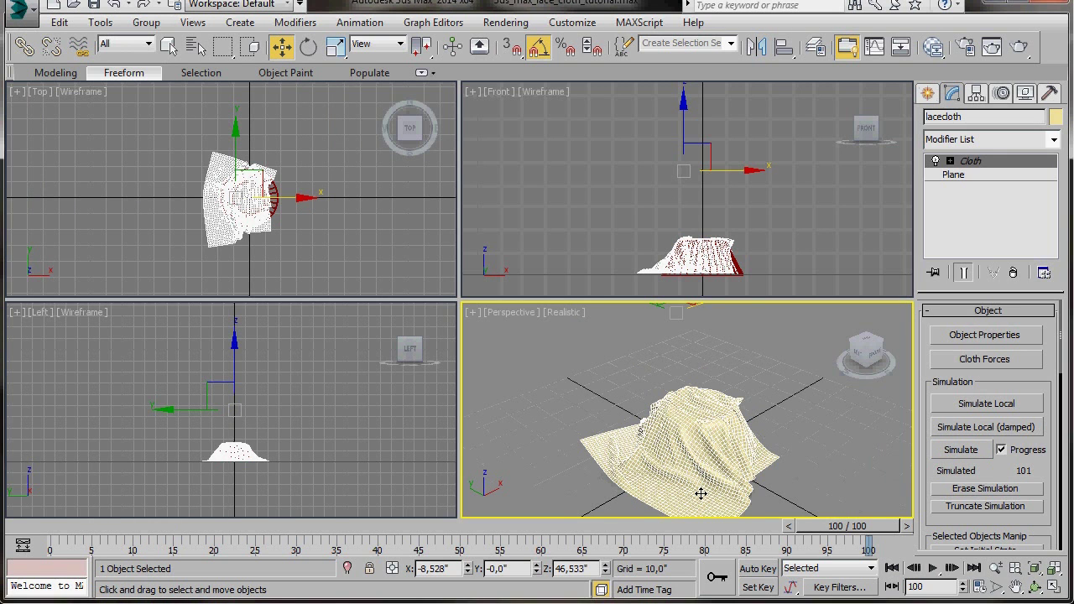
key(alt+w)
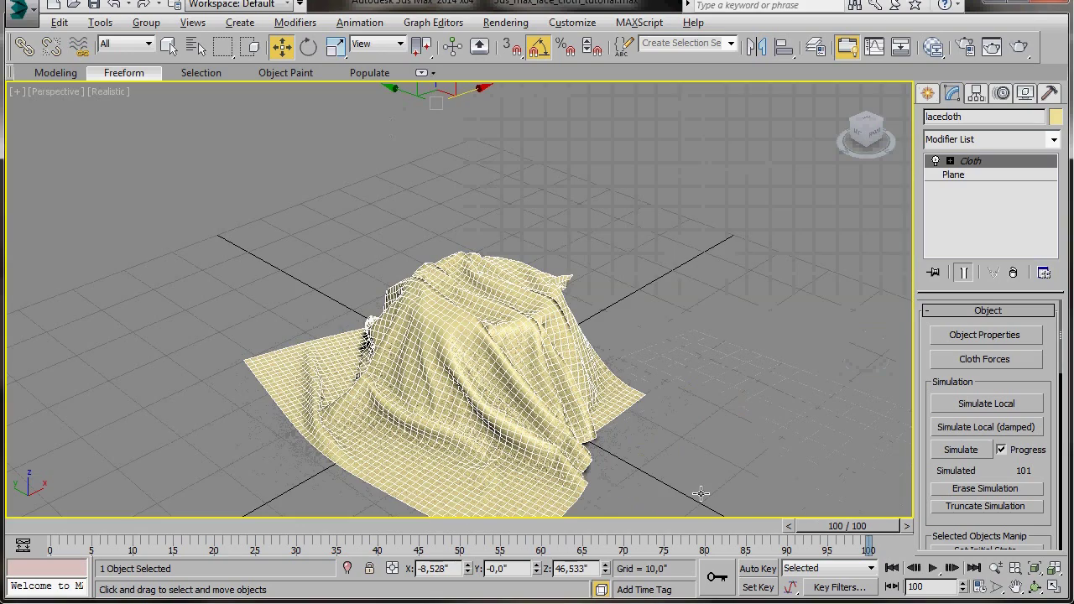
click(933, 568)
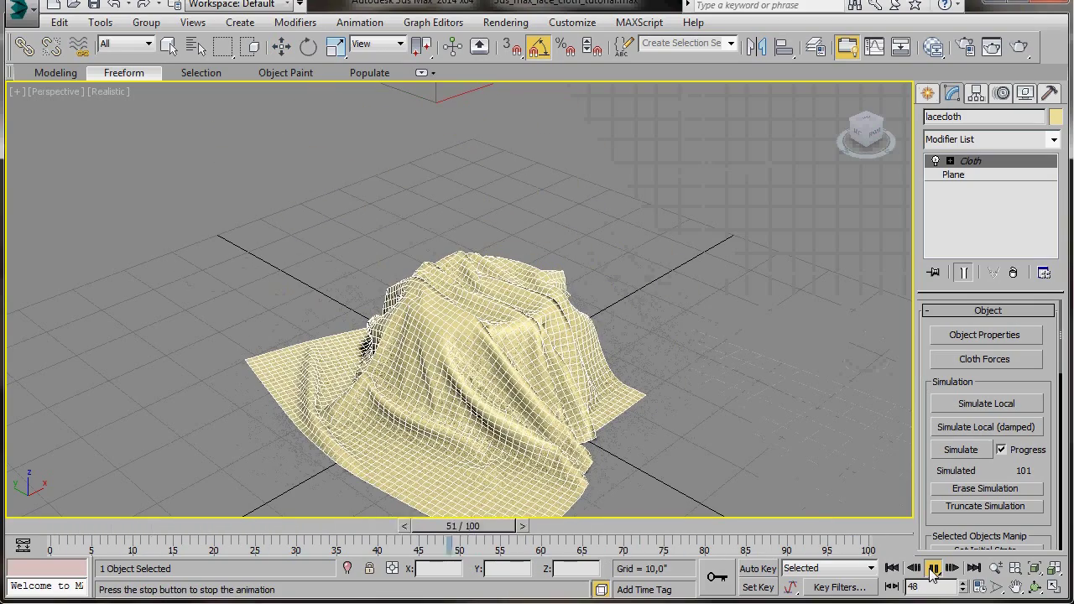
click(974, 569)
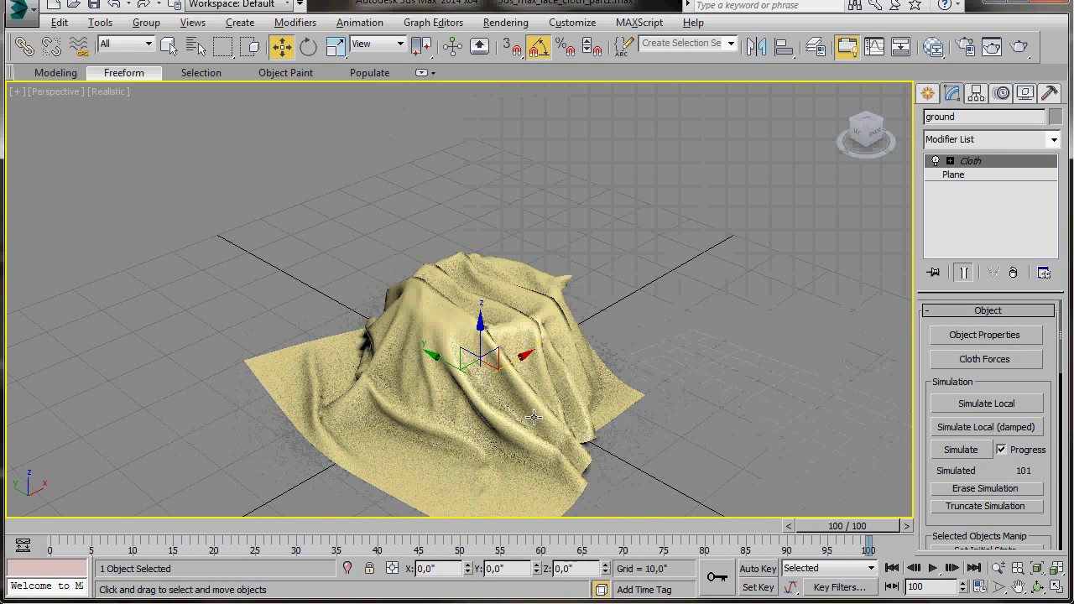
Run a local simulation on the draped cloth at frame 100, check the drape from the open side of the frame, and stop the simulation.
middle_drag(534, 420, 448, 400)
scroll(448, 394, up, 3)
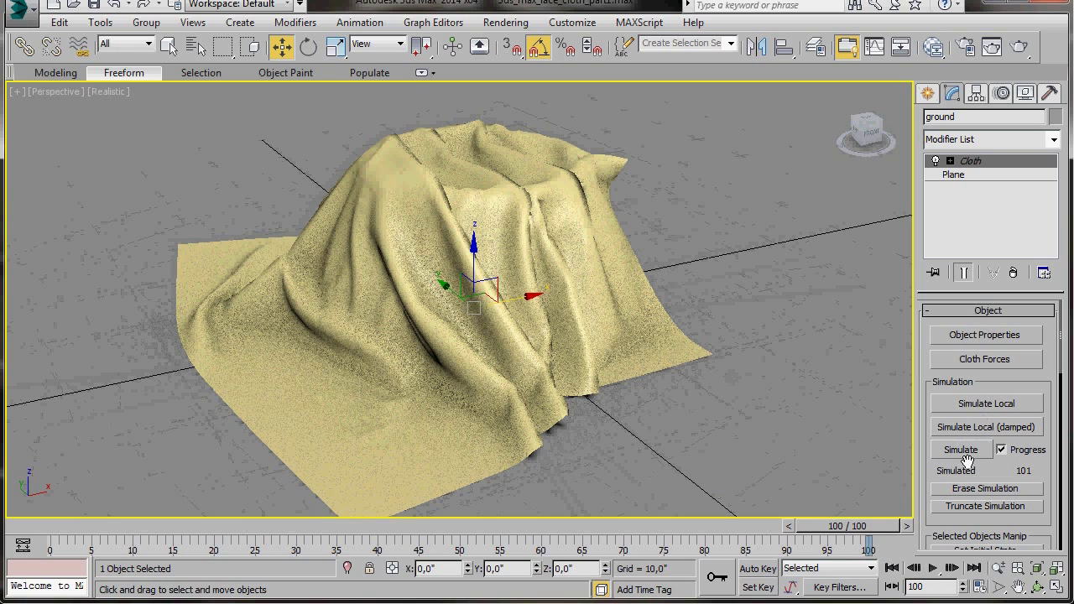
drag(967, 471, 940, 373)
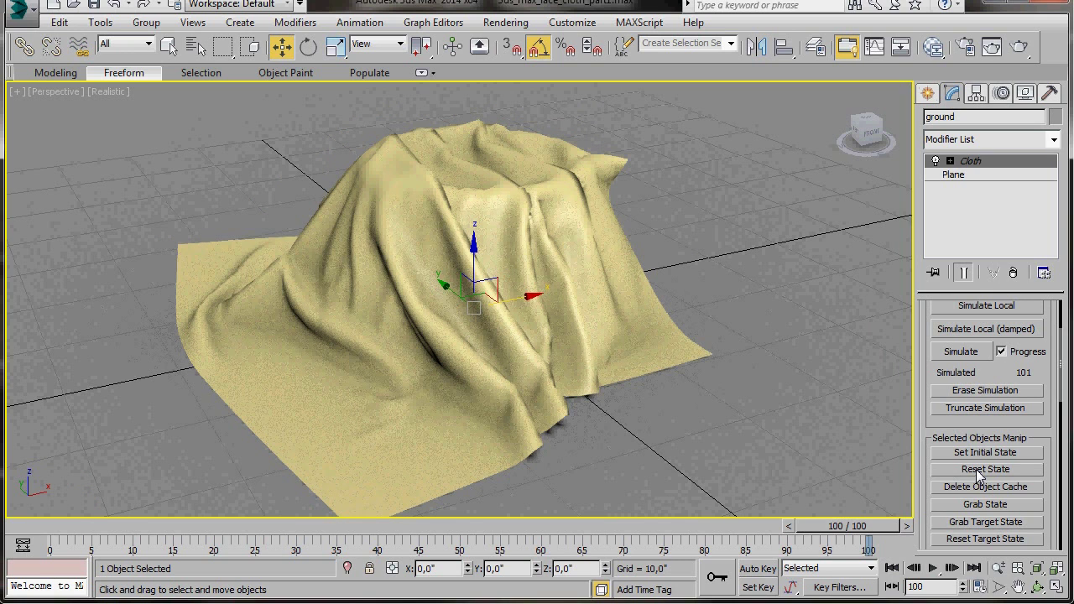
drag(933, 373, 938, 407)
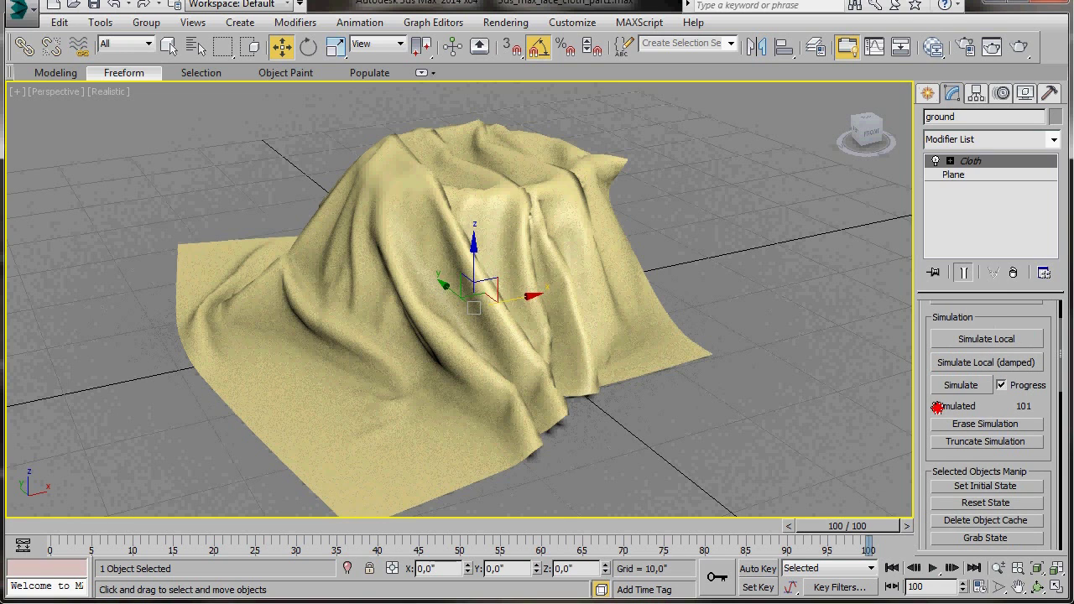
click(958, 342)
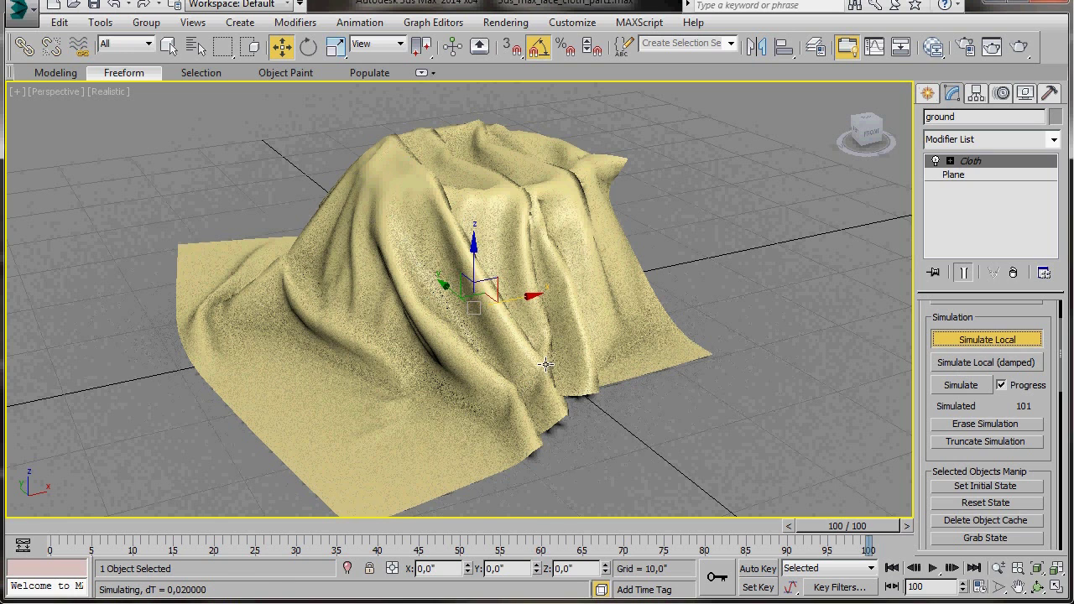
alt+middle_drag(663, 460, 517, 442)
middle_drag(602, 379, 798, 363)
key(Escape)
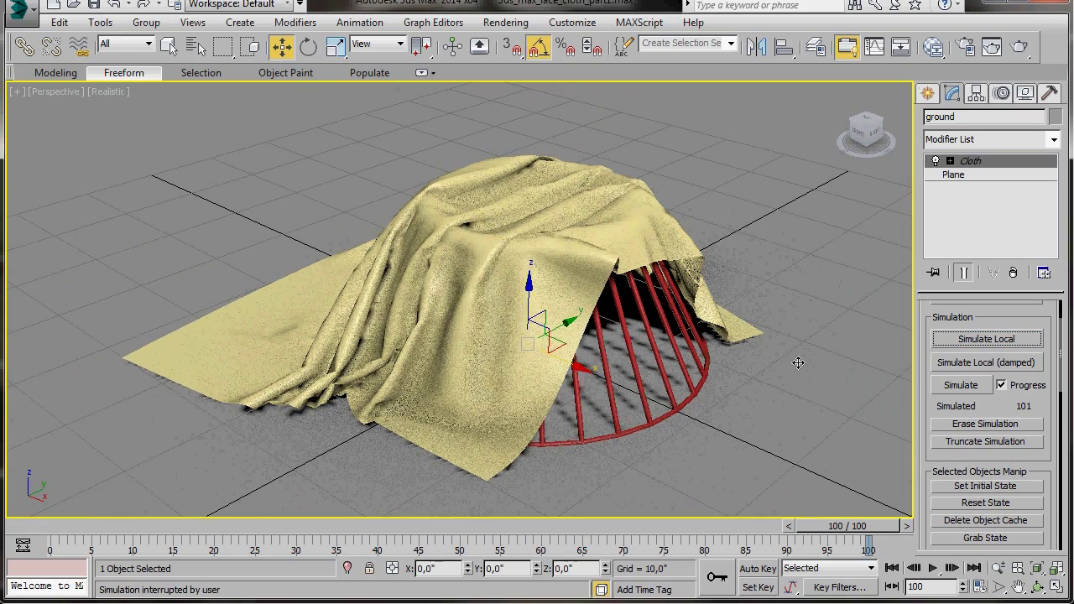
Raise the Shape001 frame slightly to Z 0.093 inches, checking its base ring up close in the maximized Front view.
key(alt+w)
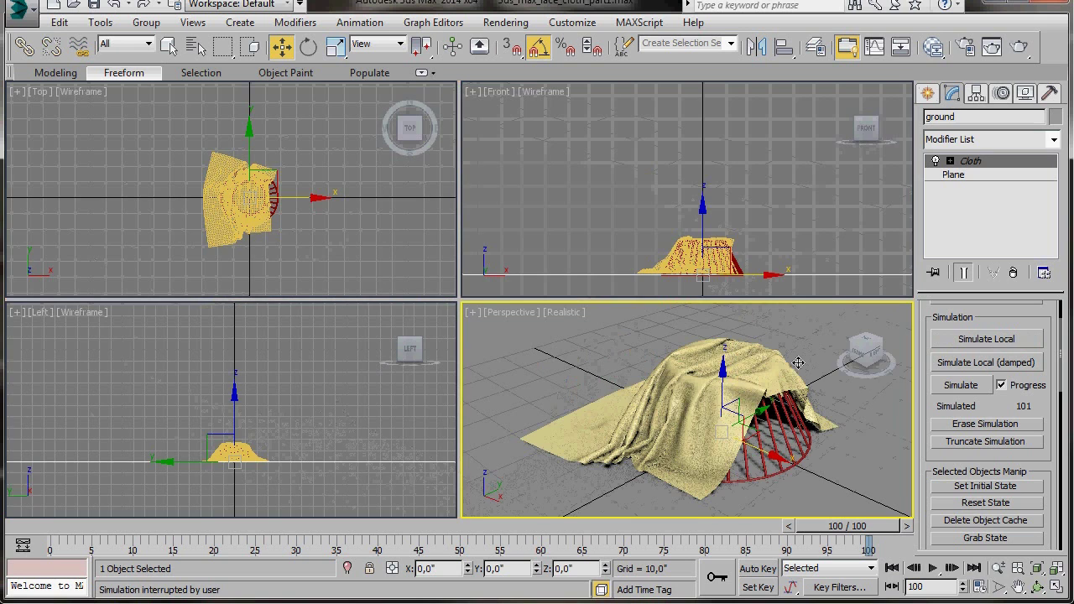
scroll(738, 262, up, 5)
scroll(734, 256, up, 3)
middle_drag(734, 256, 790, 198)
scroll(776, 220, up, 3)
scroll(777, 220, down, 2)
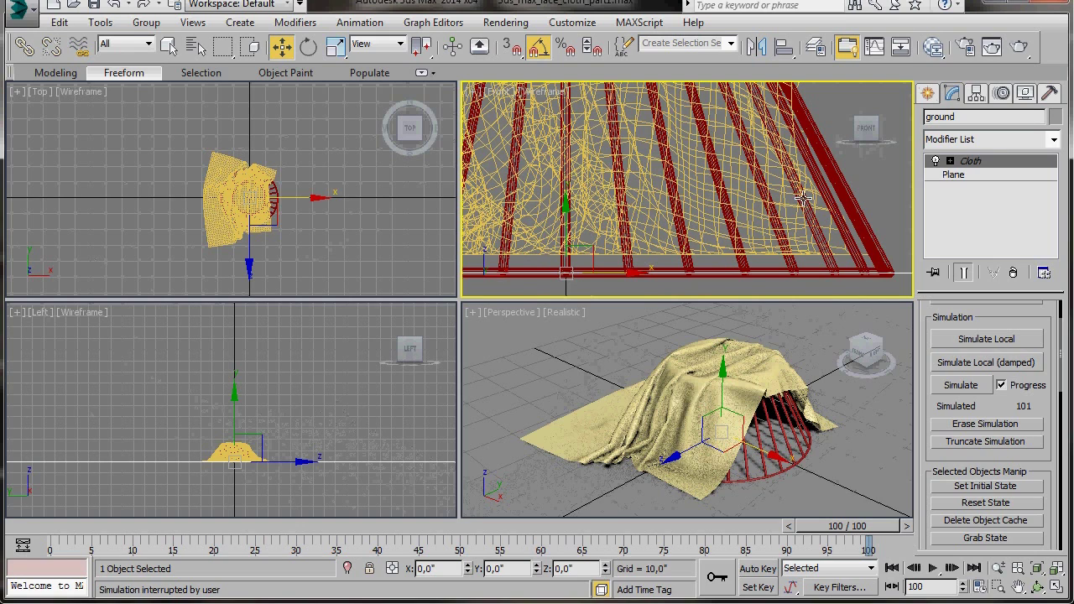
key(alt+w)
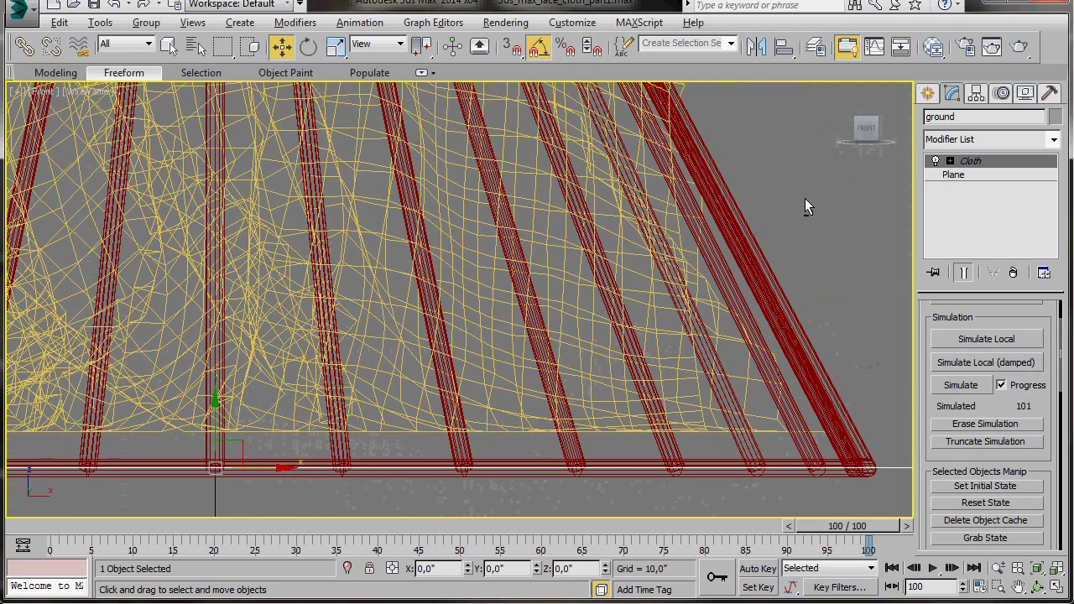
click(487, 379)
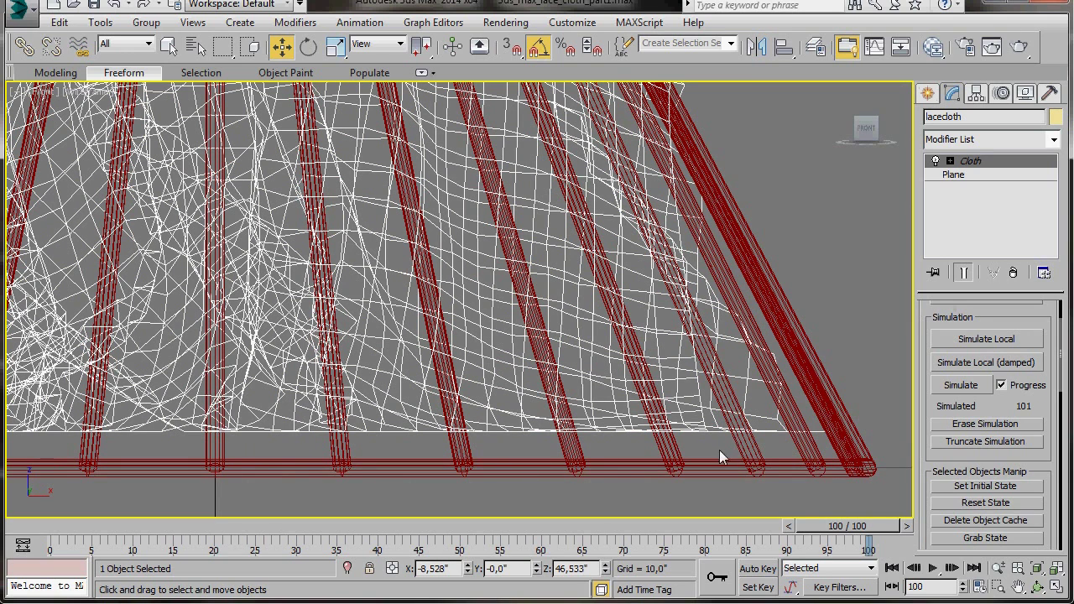
click(837, 439)
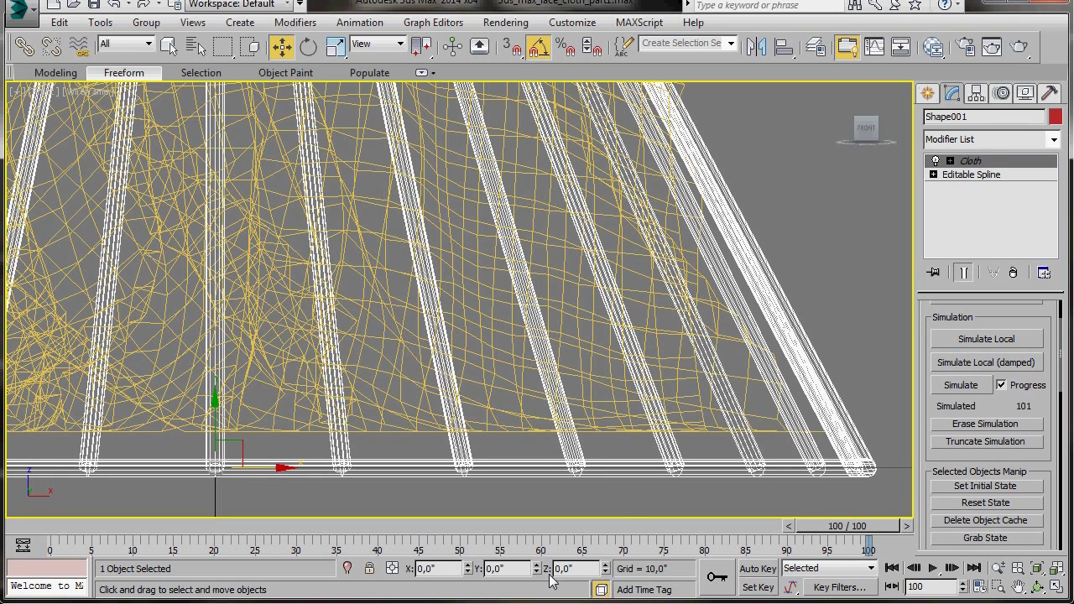
click(605, 565)
drag(606, 570, 606, 569)
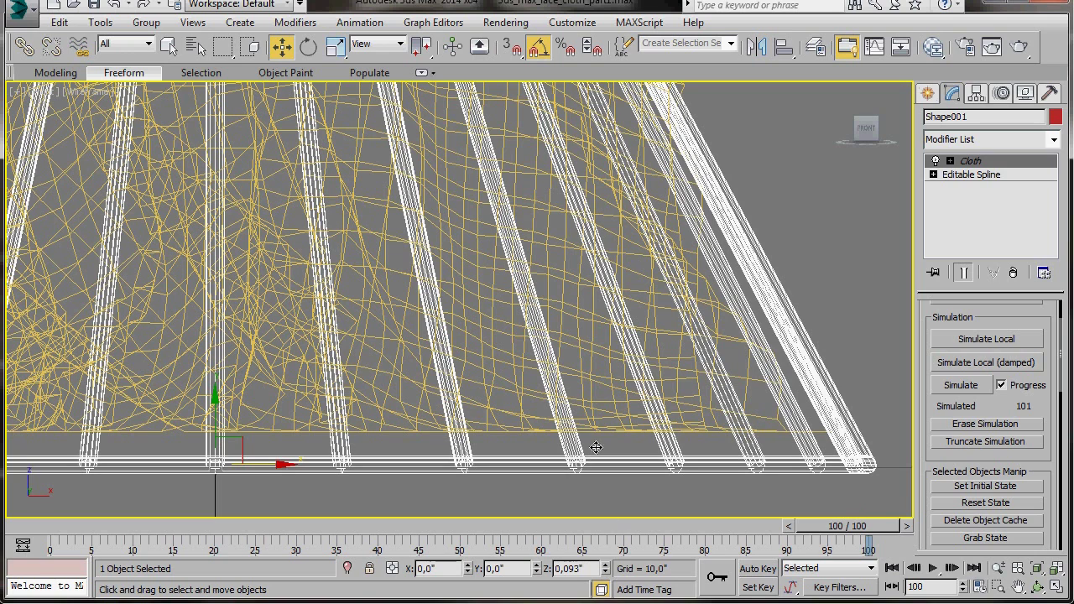
Lower the draped lacecloth in small increments to Z 45.768 inches so its hem reaches the frame's base ring.
click(606, 417)
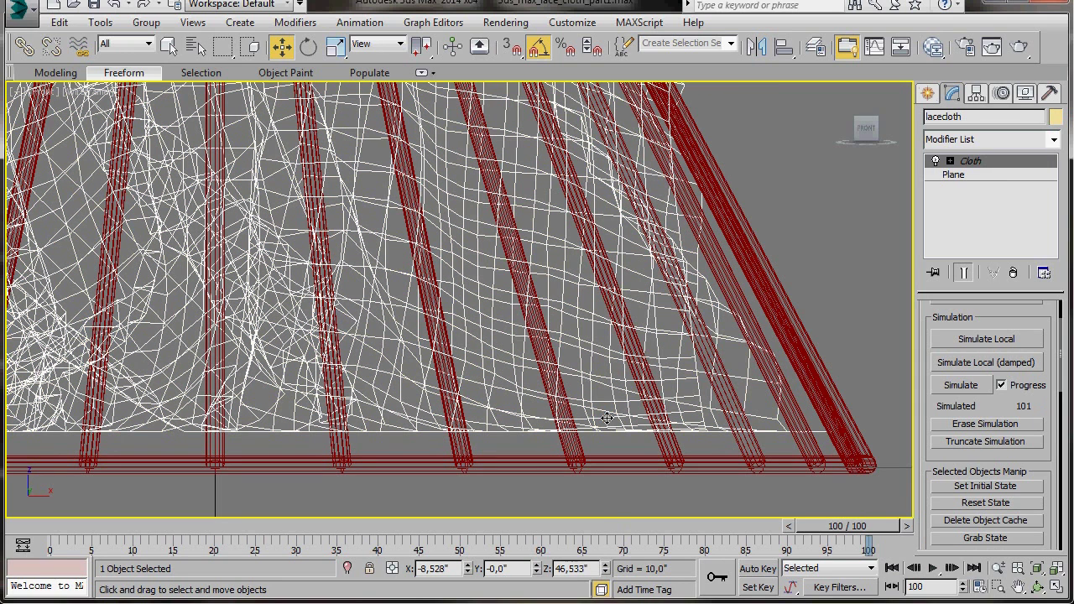
click(604, 574)
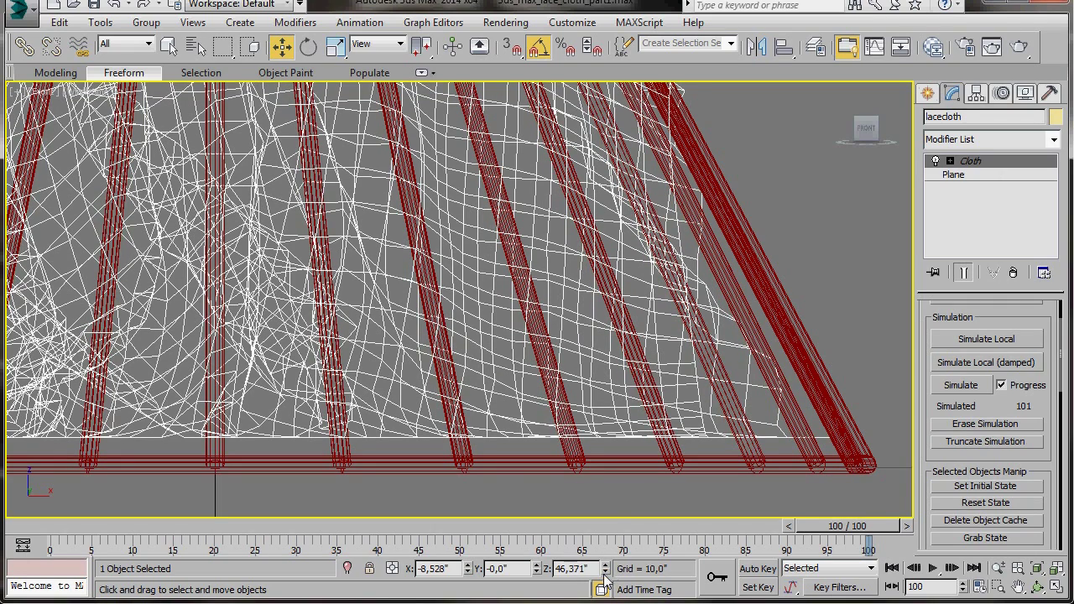
click(604, 574)
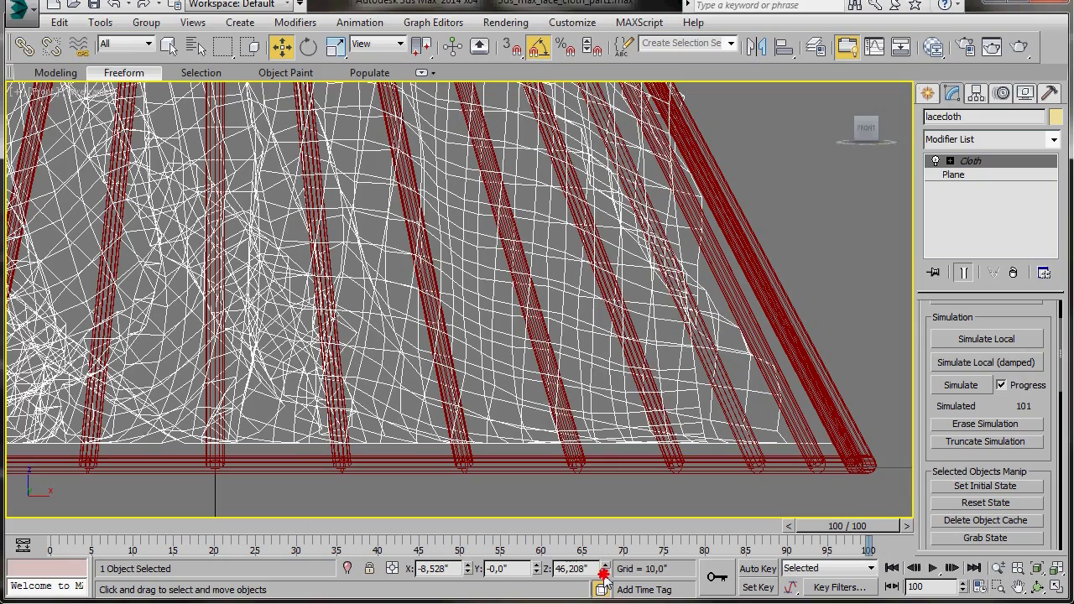
click(604, 574)
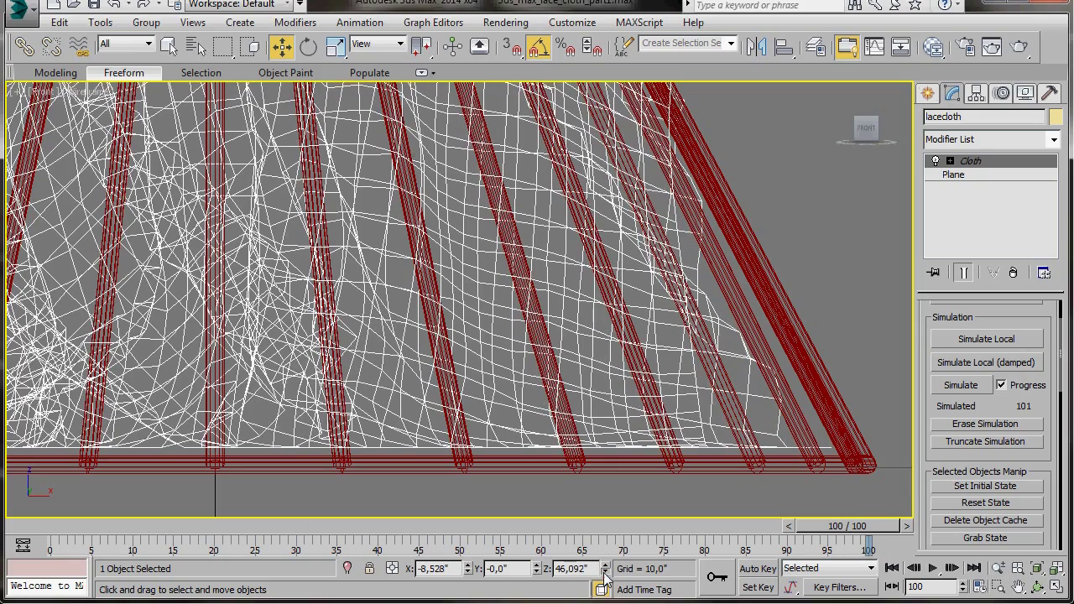
click(604, 574)
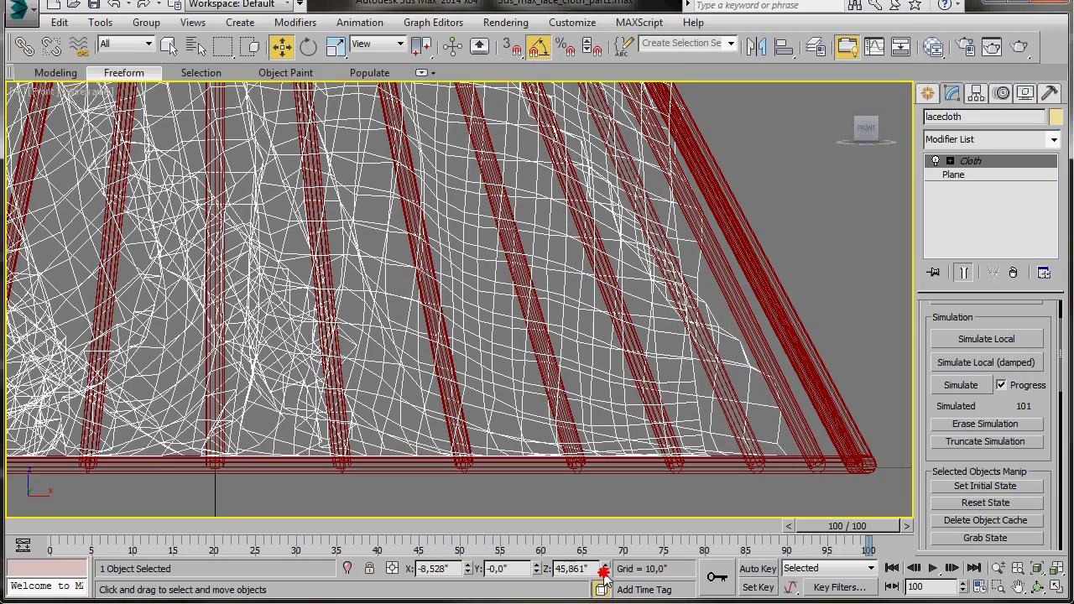
drag(604, 573, 606, 578)
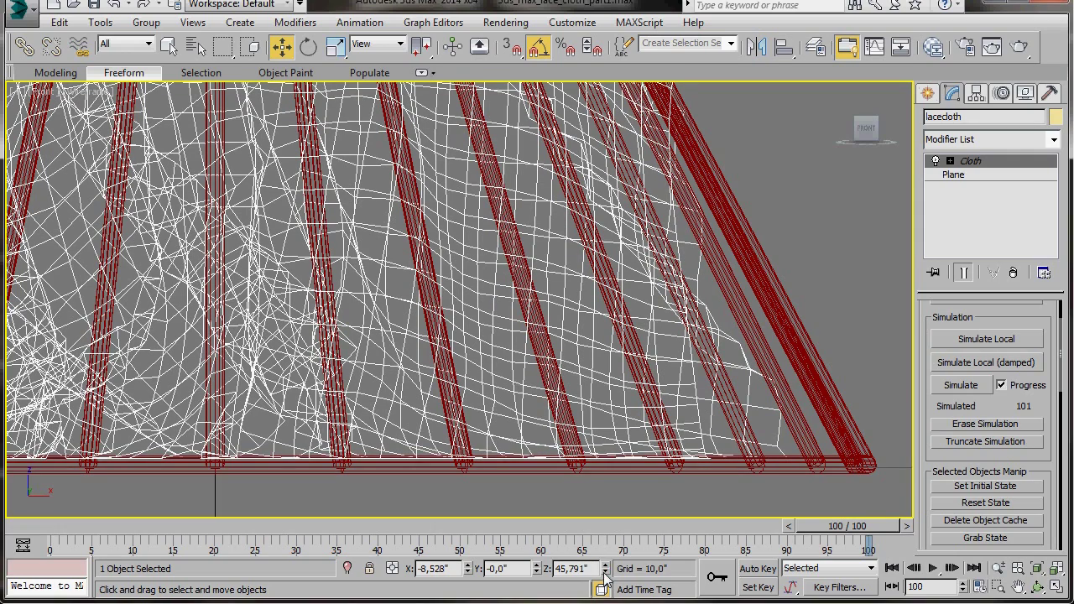
click(604, 574)
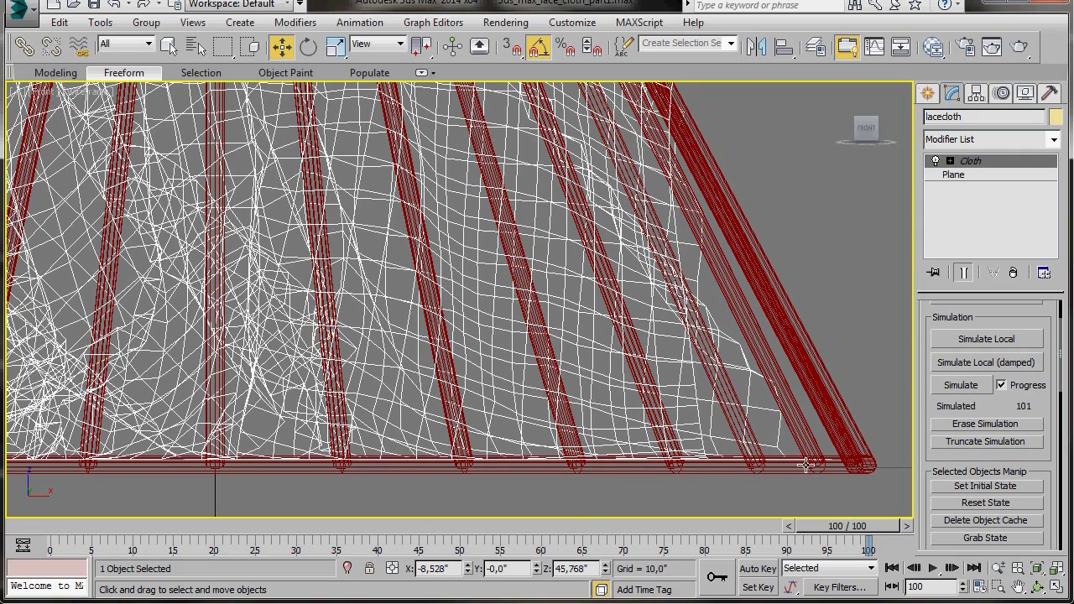
scroll(537, 403, down, 5)
scroll(490, 331, up, 2)
middle_drag(438, 220, 485, 204)
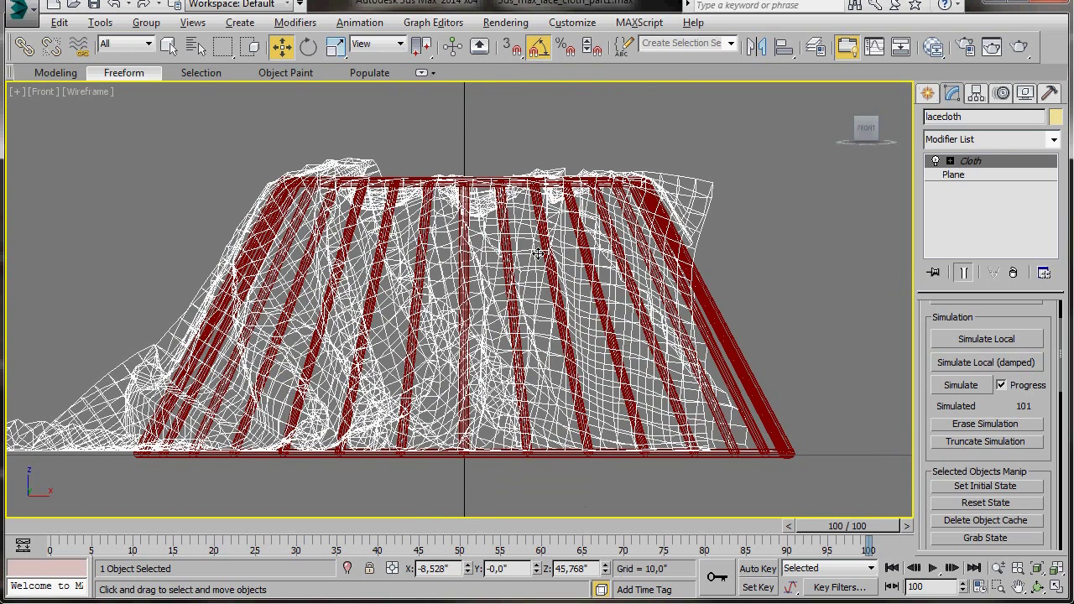
Select the draped lacecloth in the maximized Perspective view and add an Edit Mesh modifier above its Cloth modifier.
key(alt+w)
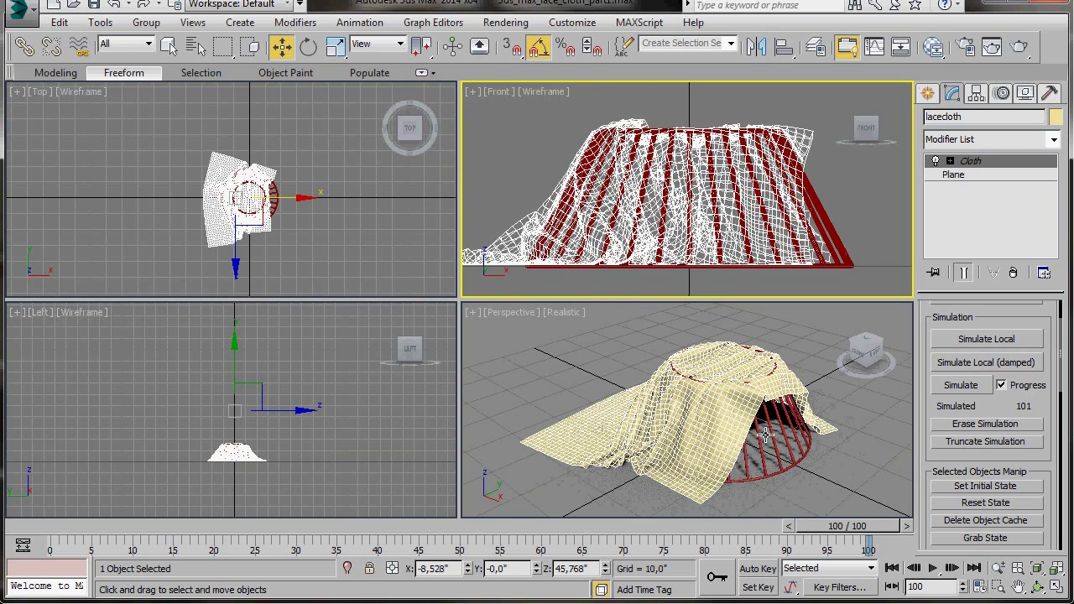
click(802, 482)
key(alt+w)
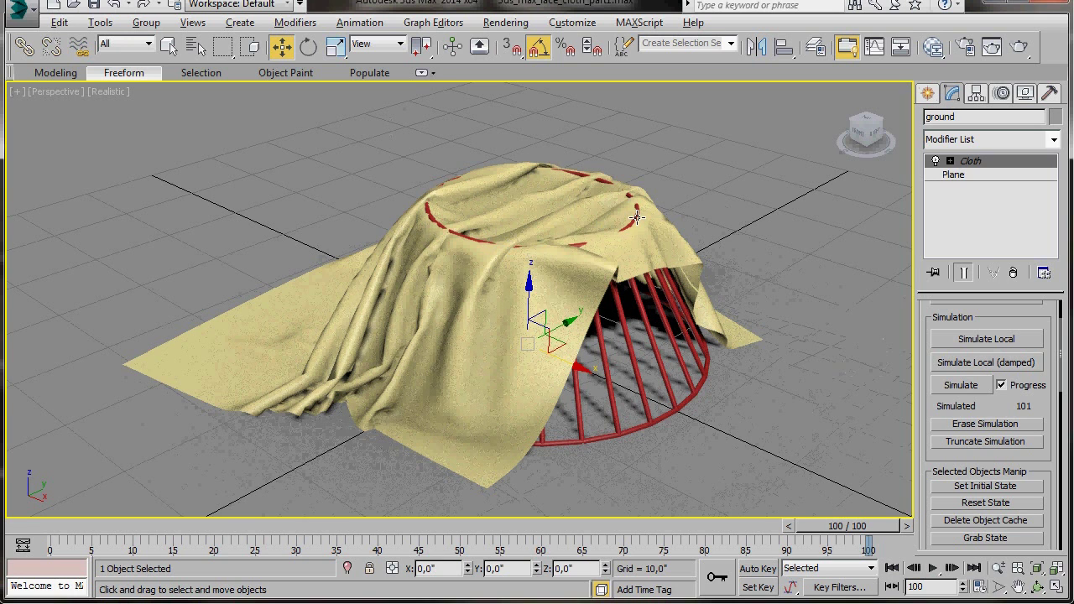
click(462, 401)
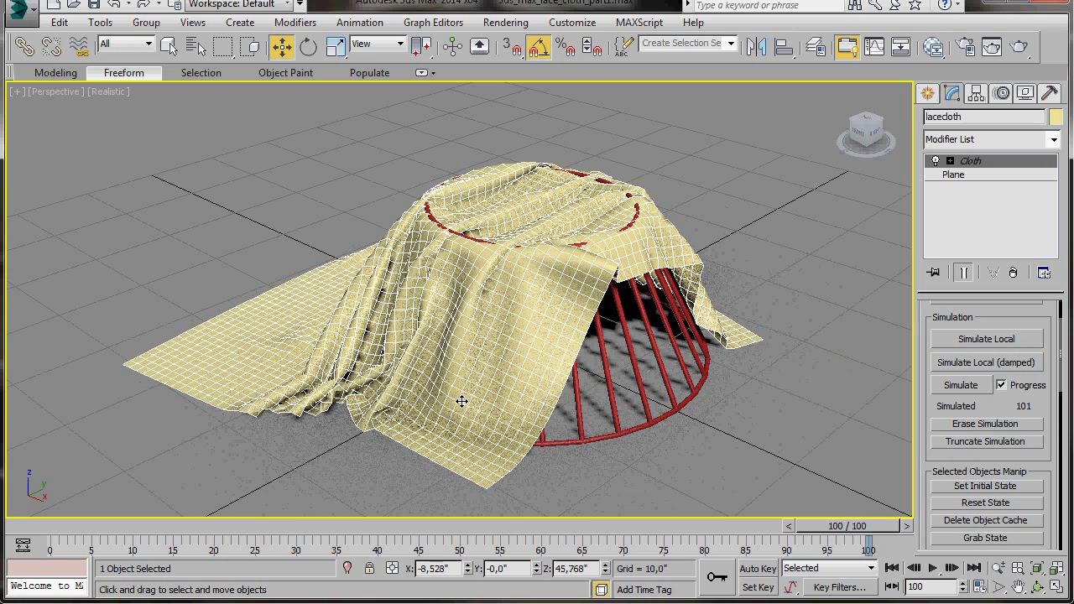
click(1054, 141)
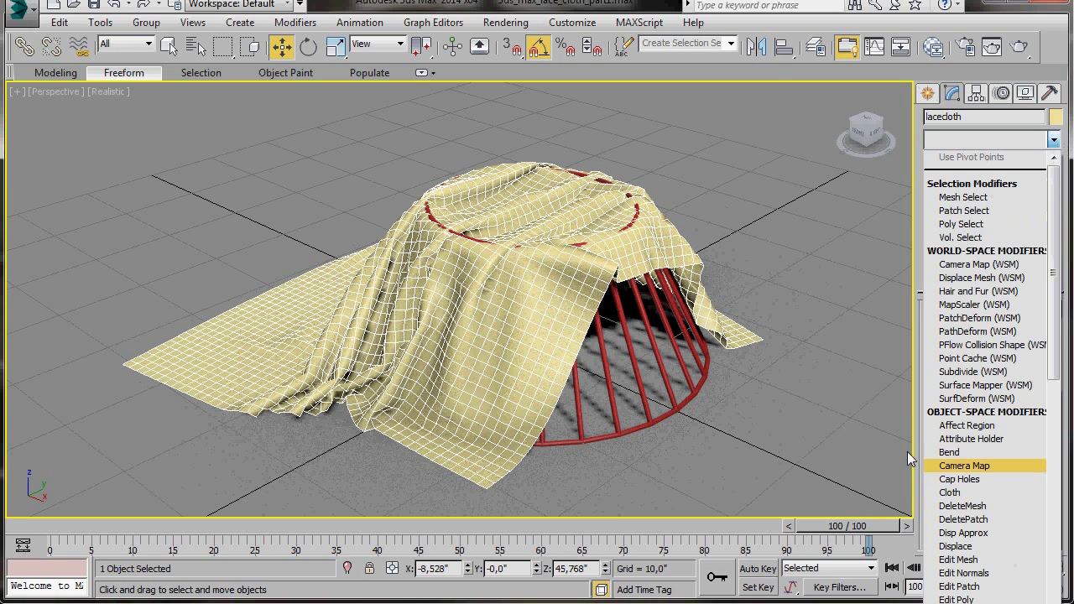
scroll(965, 479, down, 4)
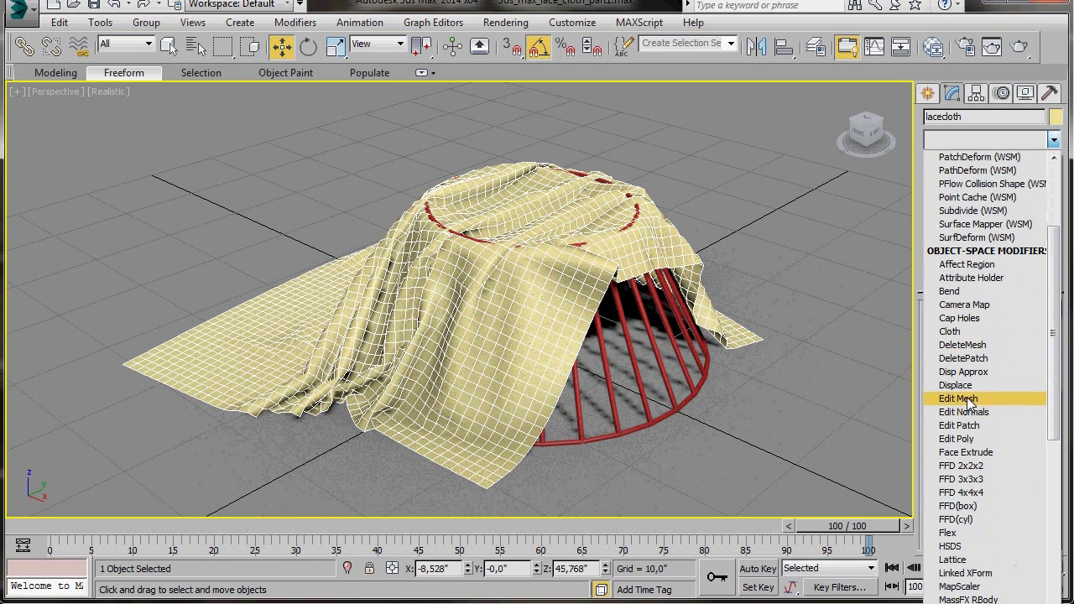
click(965, 397)
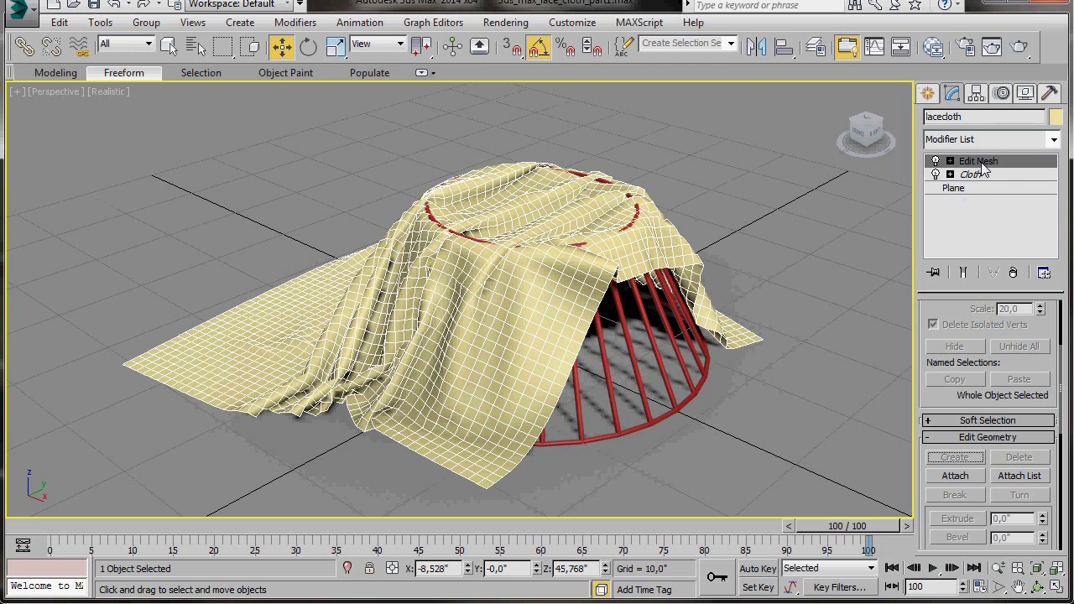
Add an HSDS modifier to the lacecloth and apply adaptive subdivision that adds detail at High with Max. LOD 1.
click(1054, 141)
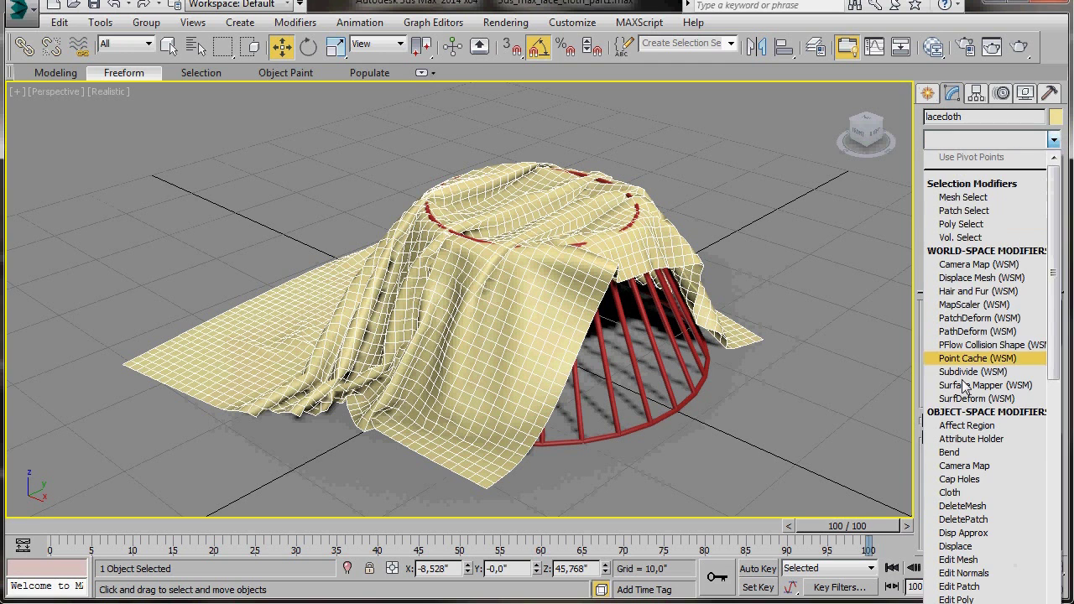
scroll(972, 348, down, 9)
scroll(972, 348, down, 1)
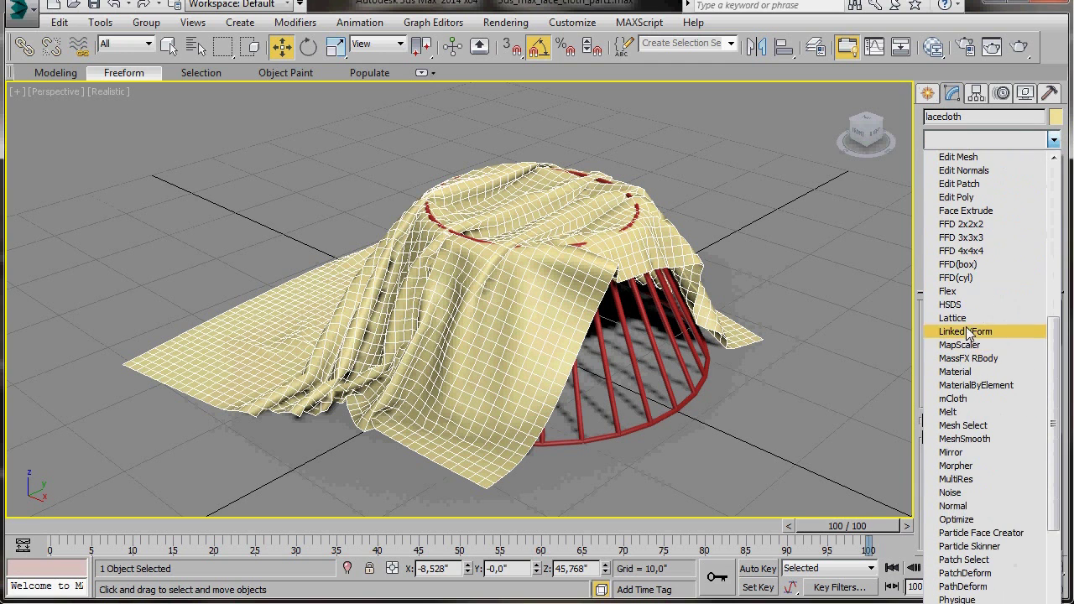
click(952, 305)
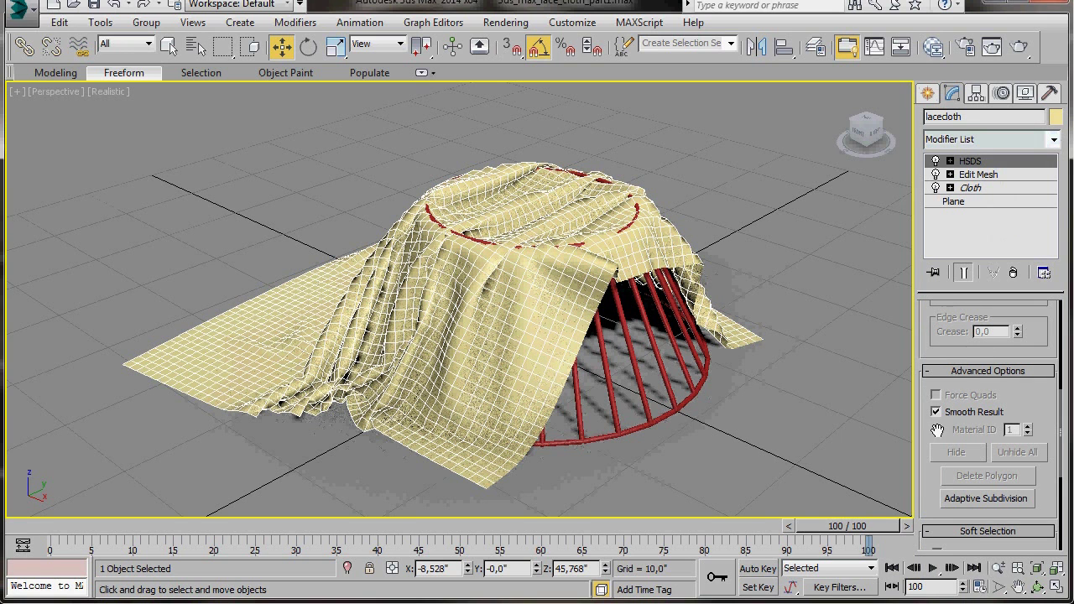
drag(938, 430, 936, 352)
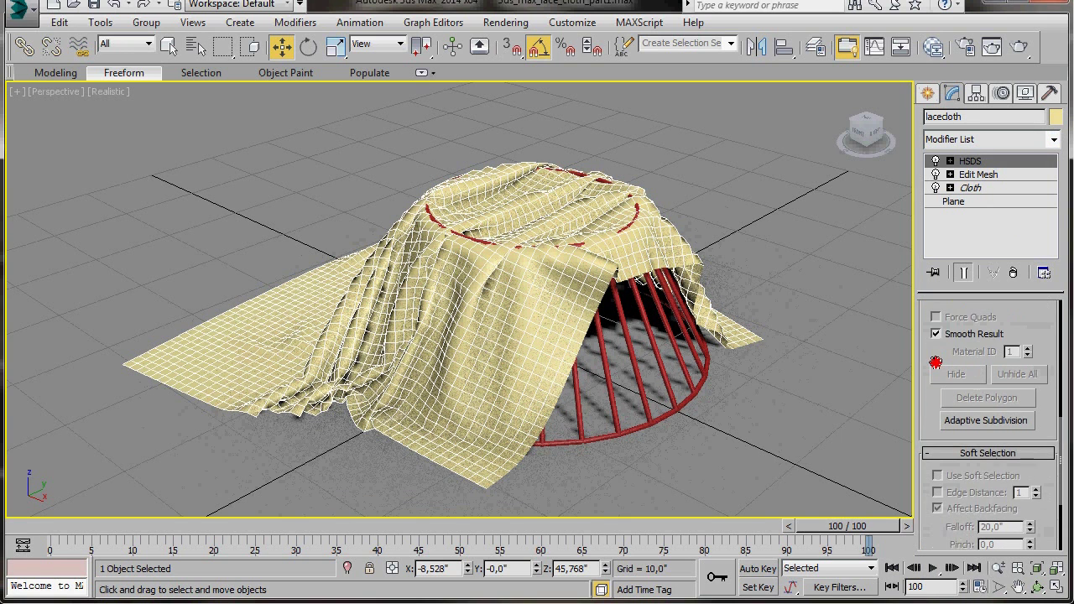
click(987, 422)
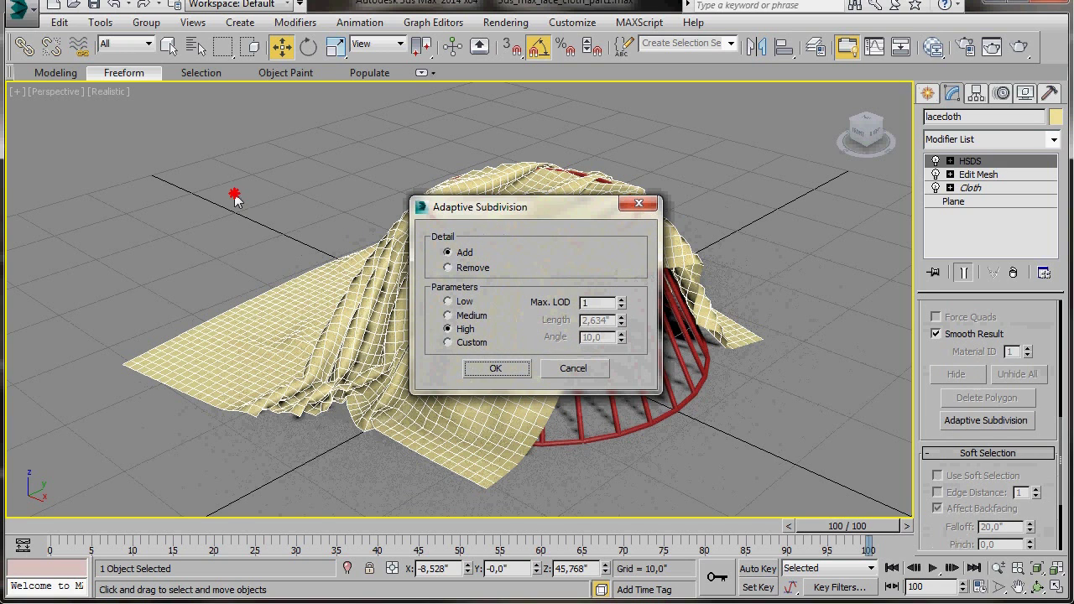
drag(498, 208, 158, 124)
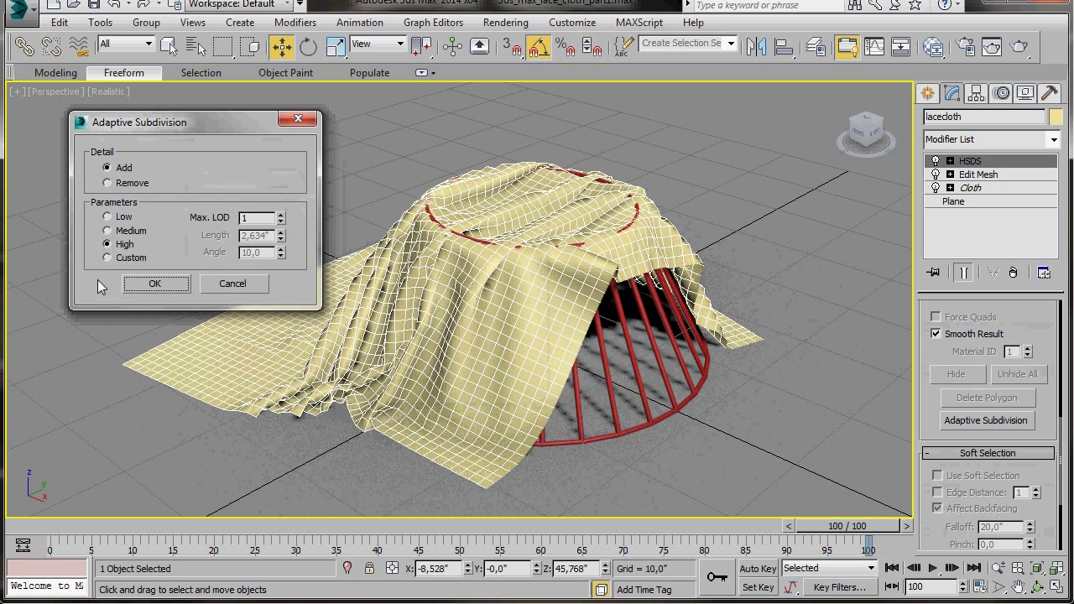
click(155, 284)
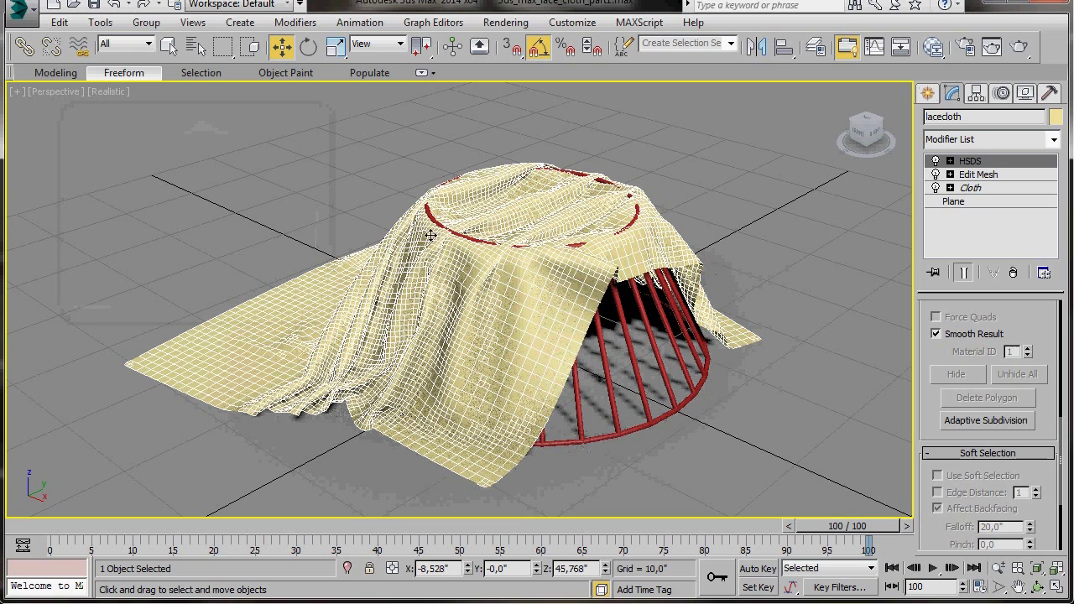
Give the lacecloth thickness with a Shell modifier set to an outer amount of 0,1 inches.
click(1054, 142)
scroll(1009, 385, down, 1)
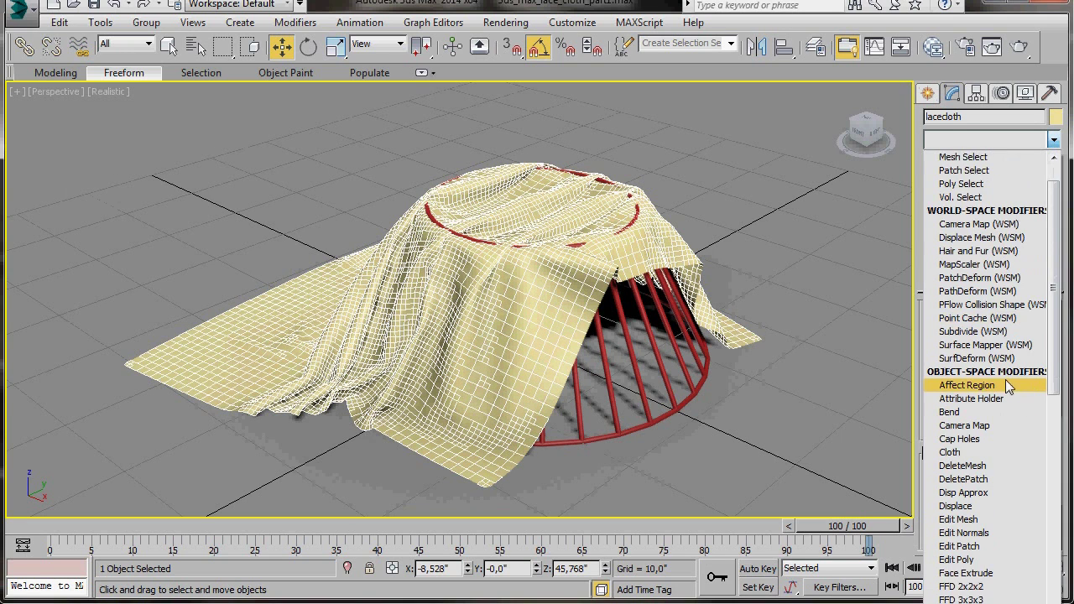
scroll(1009, 385, down, 11)
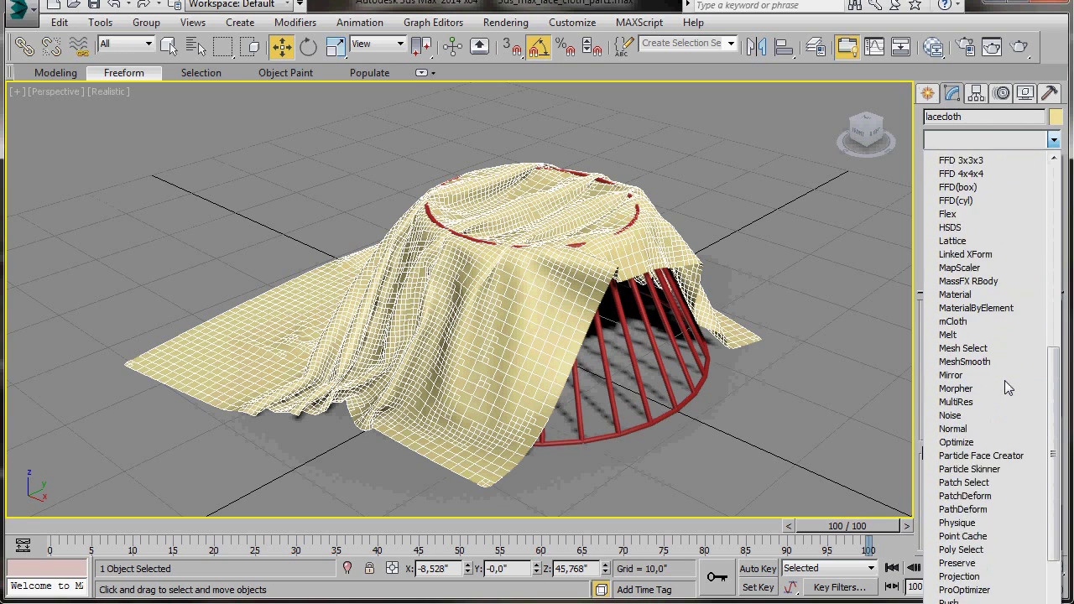
scroll(1005, 380, down, 8)
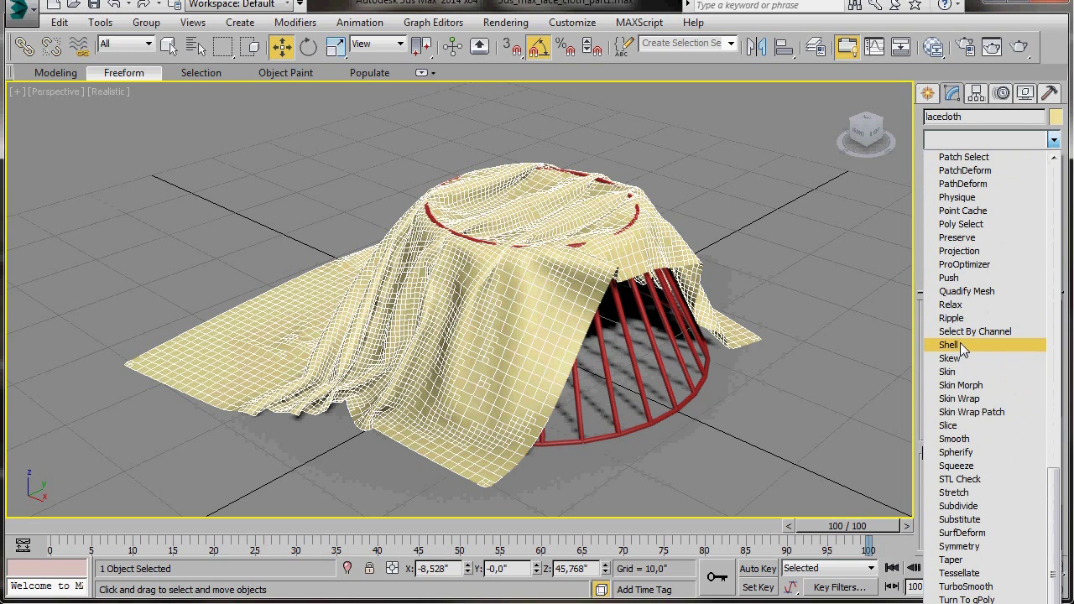
click(962, 347)
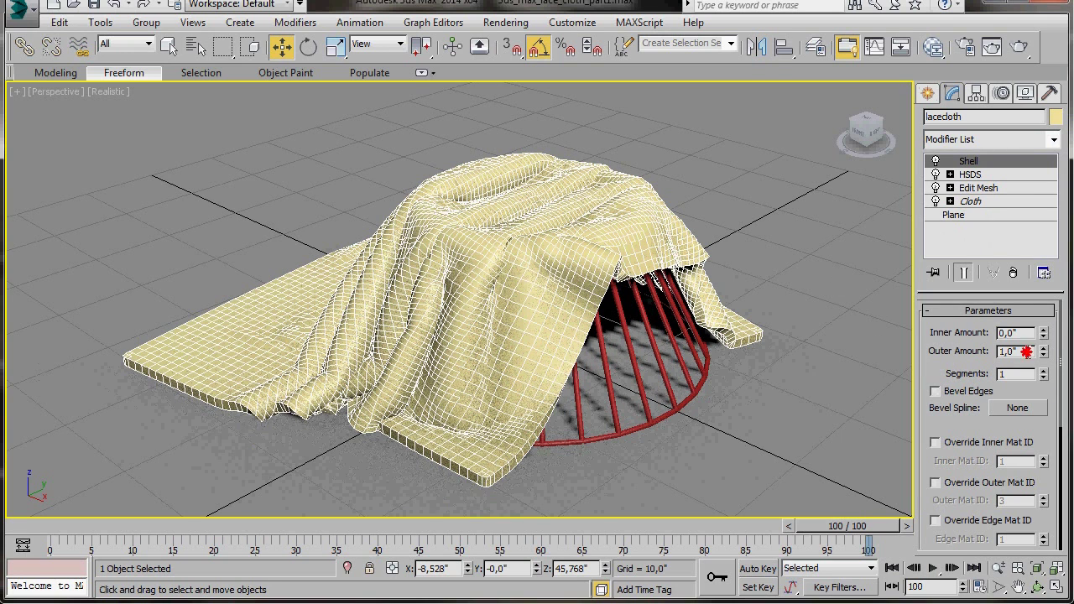
drag(1031, 352, 981, 351)
text(0,1)
key(Return)
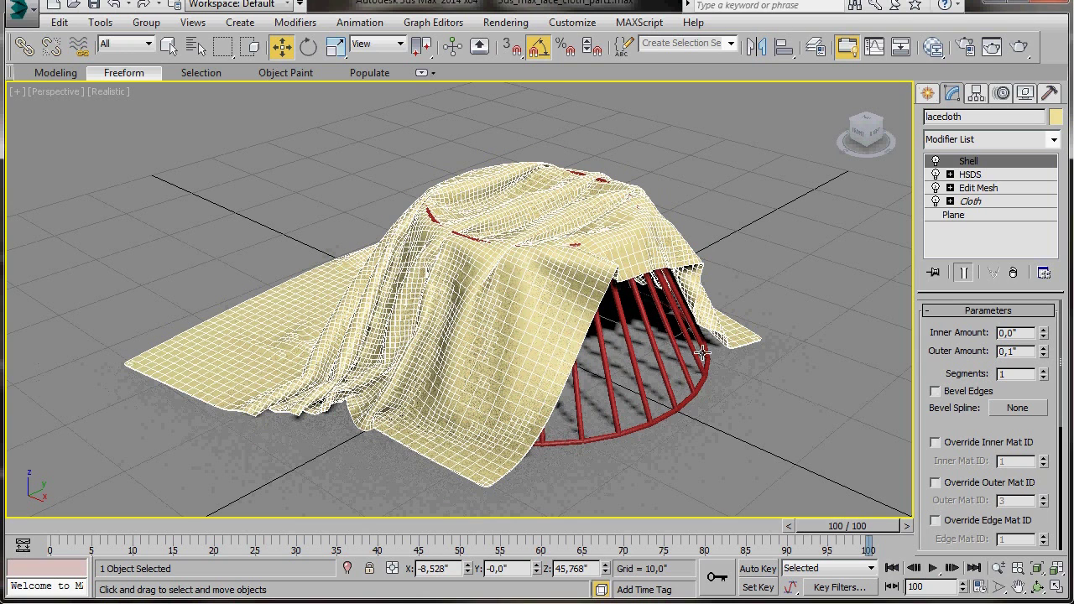
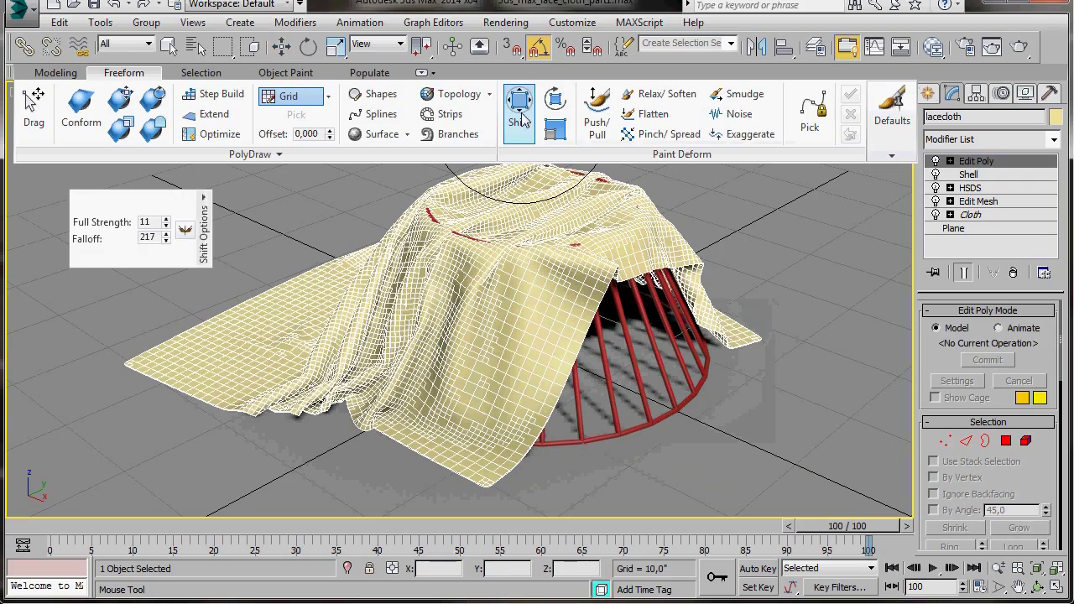
Nudge the cloth with the Shift brush over the red ring piece poking through above the front overhang.
middle_drag(479, 261, 510, 359)
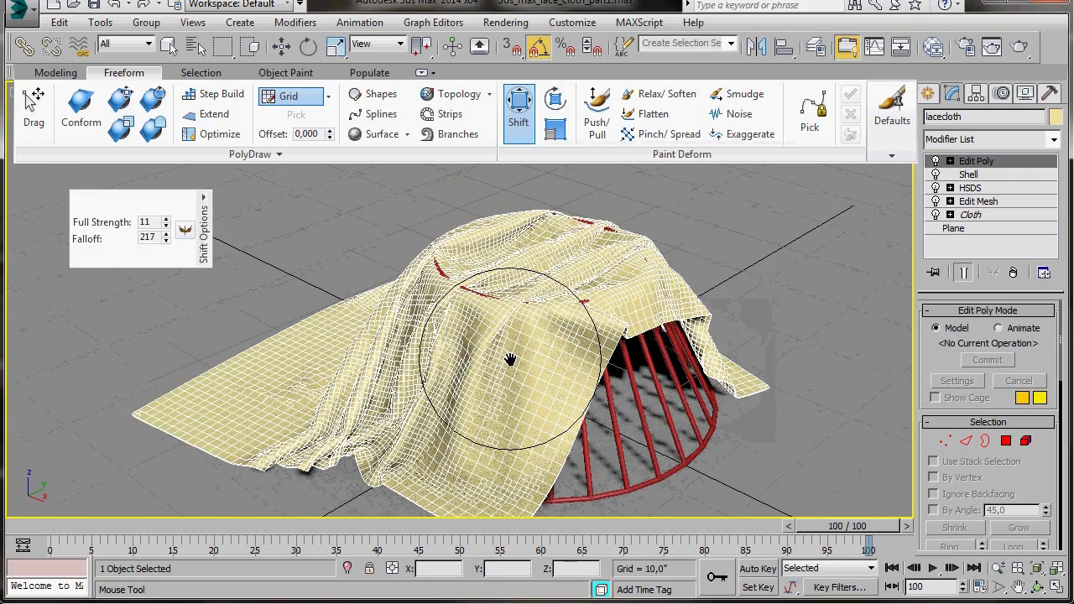
scroll(510, 359, up, 3)
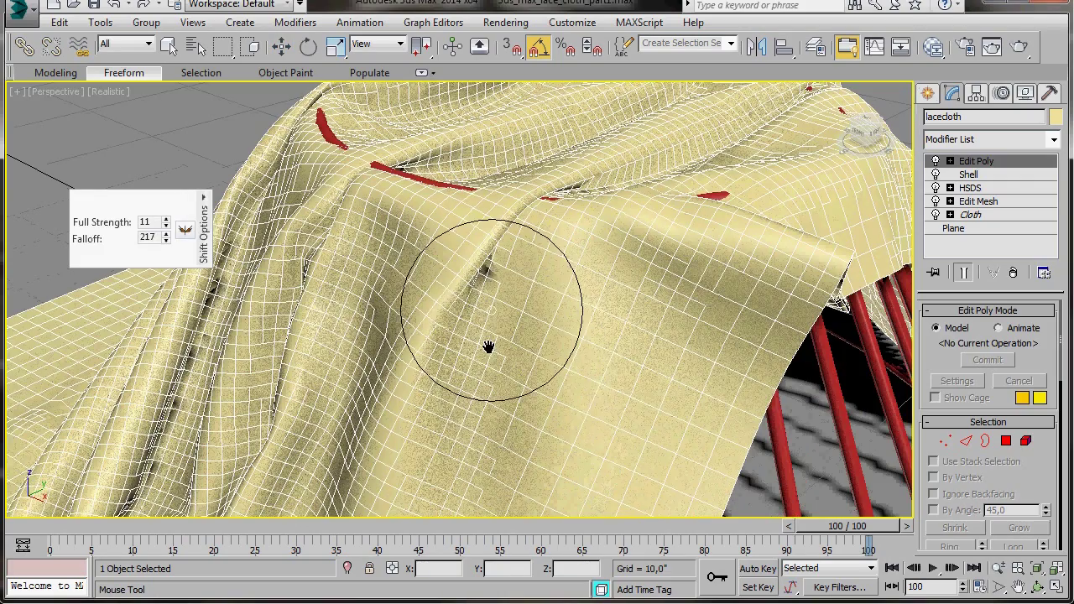
scroll(488, 347, down, 3)
scroll(491, 403, down, 1)
mouse_move(482, 401)
mouse_down()
mouse_move(552, 312)
mouse_move(556, 324)
mouse_move(546, 336)
mouse_move(547, 316)
mouse_up()
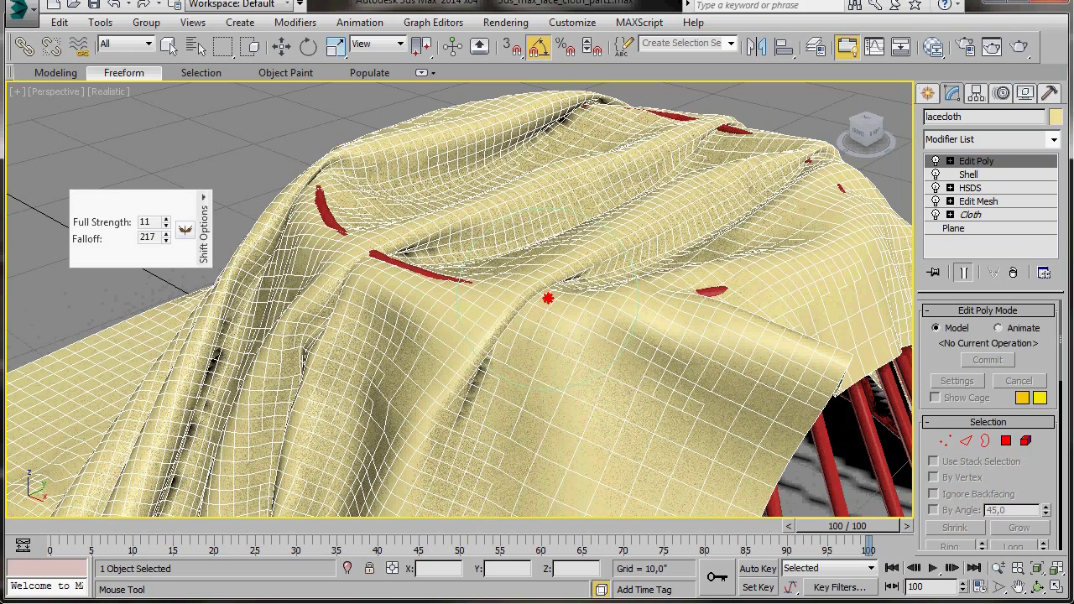
drag(546, 298, 548, 299)
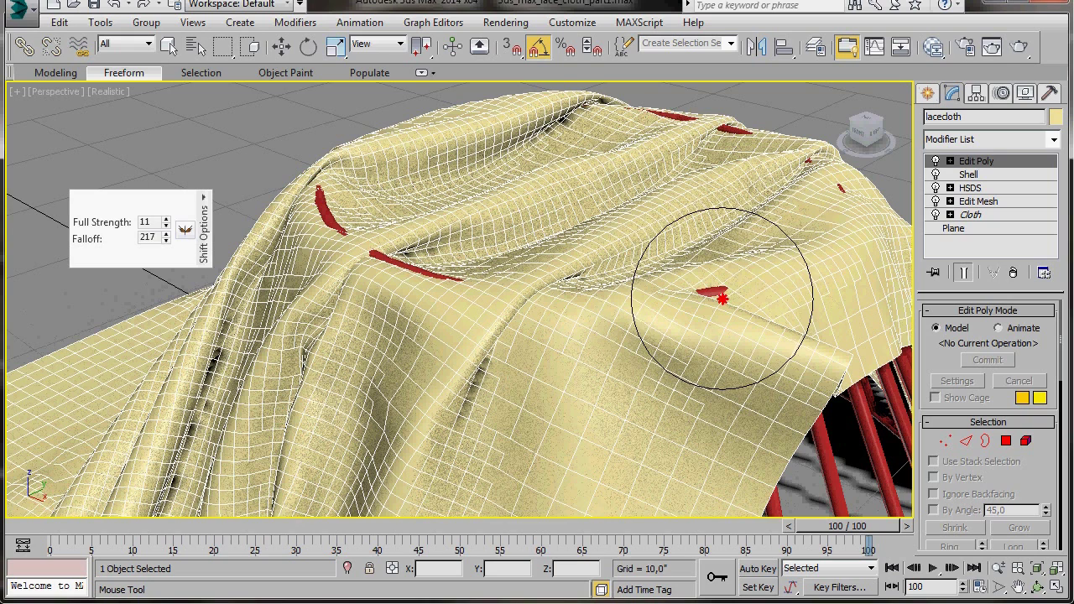
mouse_move(719, 299)
mouse_down()
mouse_move(639, 269)
mouse_move(705, 283)
mouse_up()
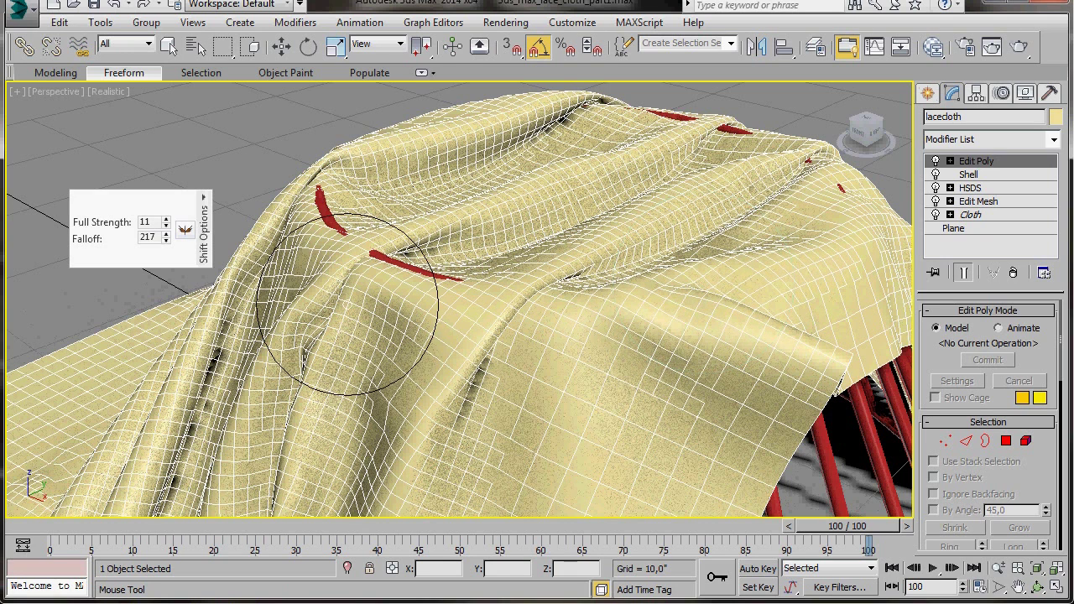
Shift the cloth over the two red ring pieces protruding beside the front folds of the top rim, undoing an unwanted stroke.
drag(408, 272, 408, 271)
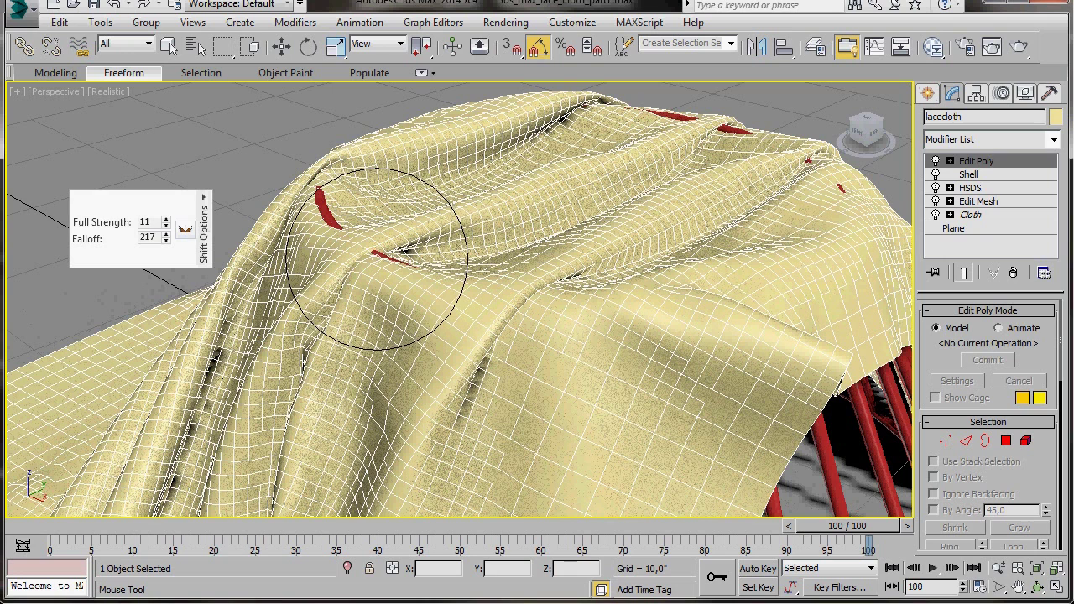
right_click(377, 258)
drag(377, 259, 379, 259)
click(115, 6)
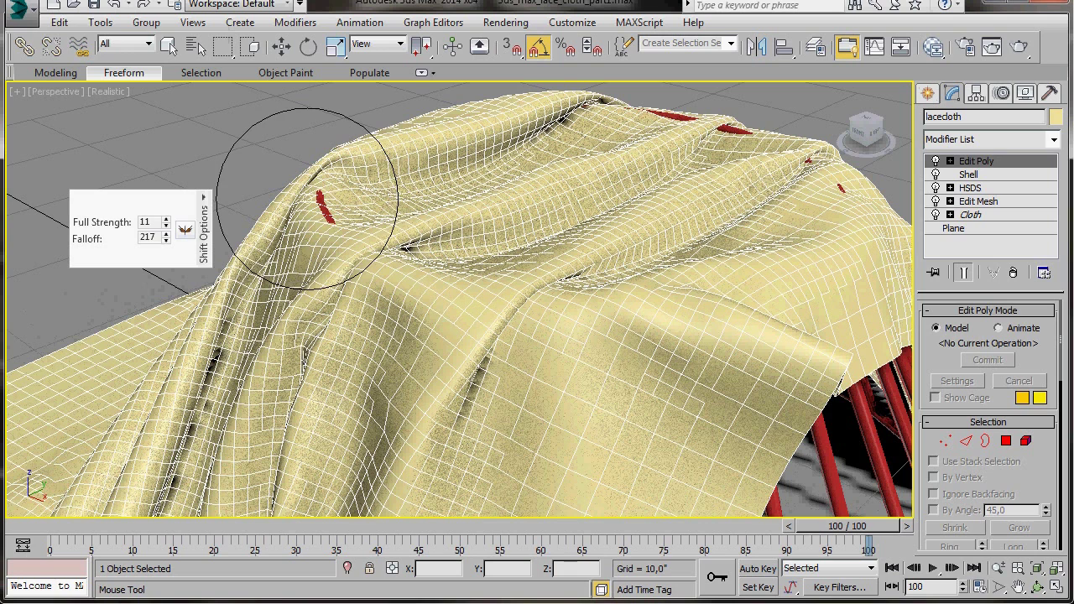
click(316, 213)
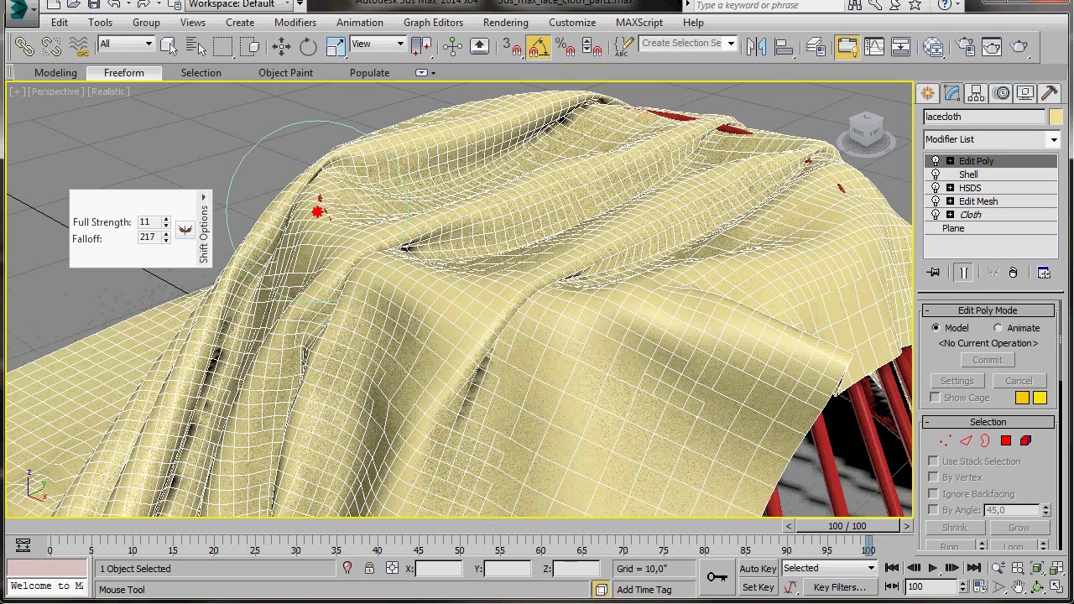
click(317, 210)
click(318, 210)
click(319, 209)
From the opposite side, shift the cloth over the small ring pieces near the central rim fold, undoing the stroke that distorts the fold.
mouse_move(638, 336)
alt+middle_down()
mouse_move(431, 367)
mouse_move(438, 316)
mouse_move(496, 356)
alt+middle_up()
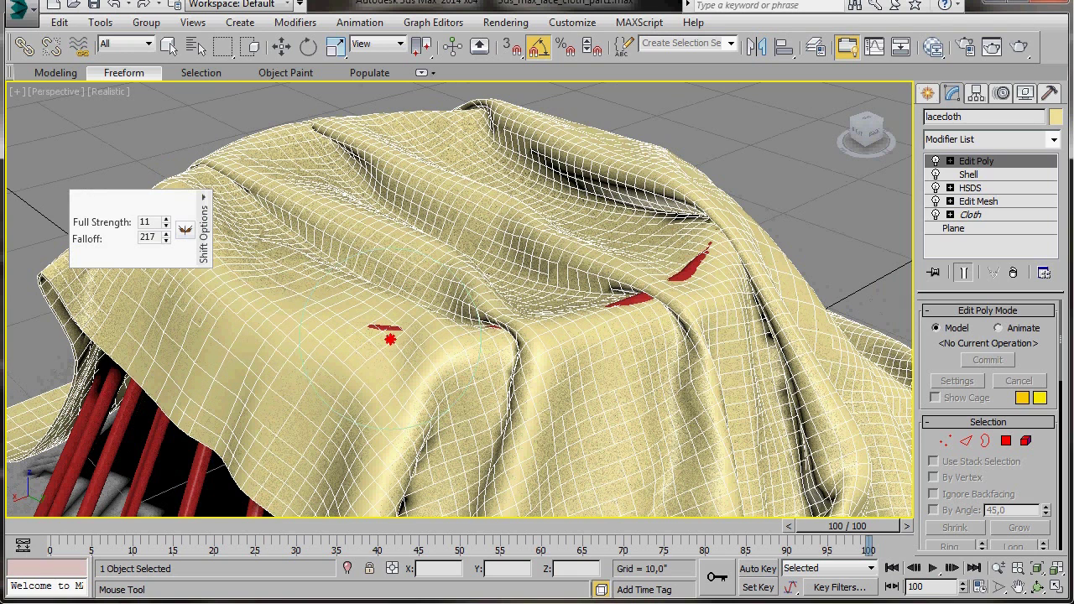
drag(390, 339, 391, 337)
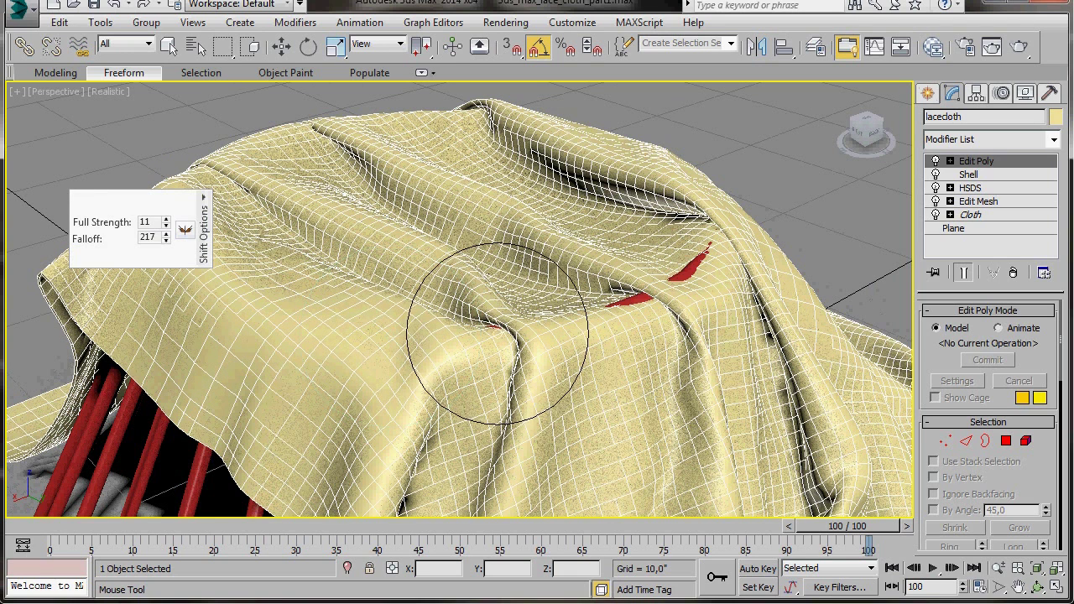
drag(498, 333, 498, 336)
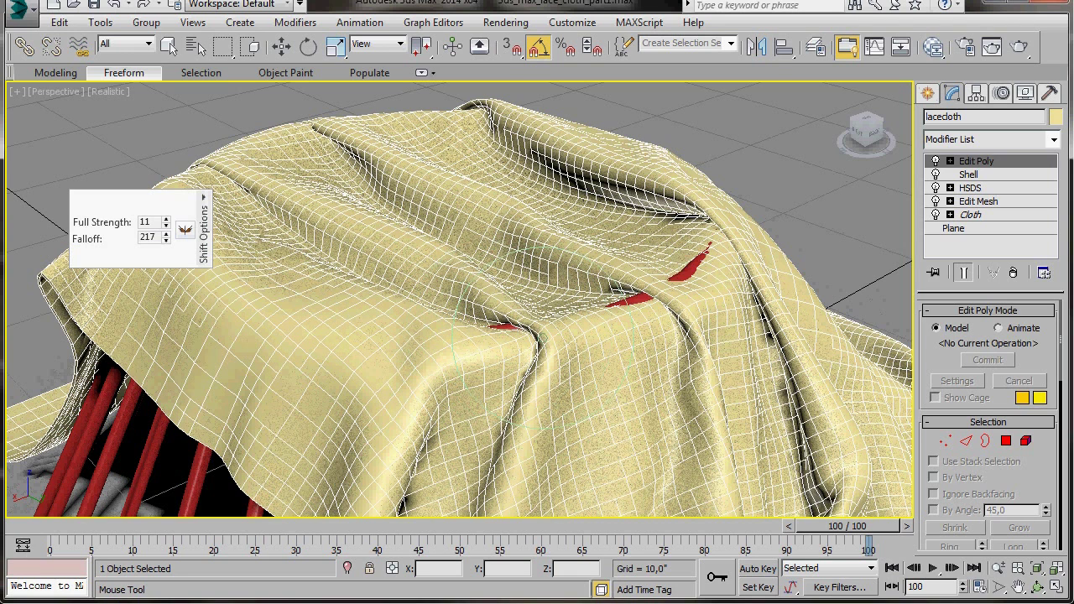
click(116, 7)
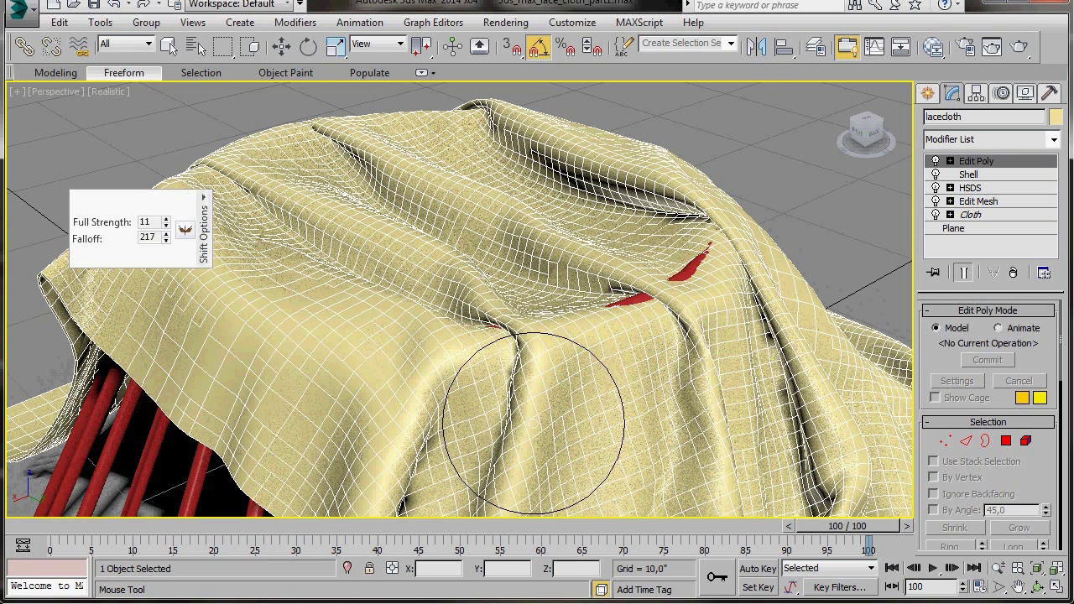
drag(495, 332, 492, 326)
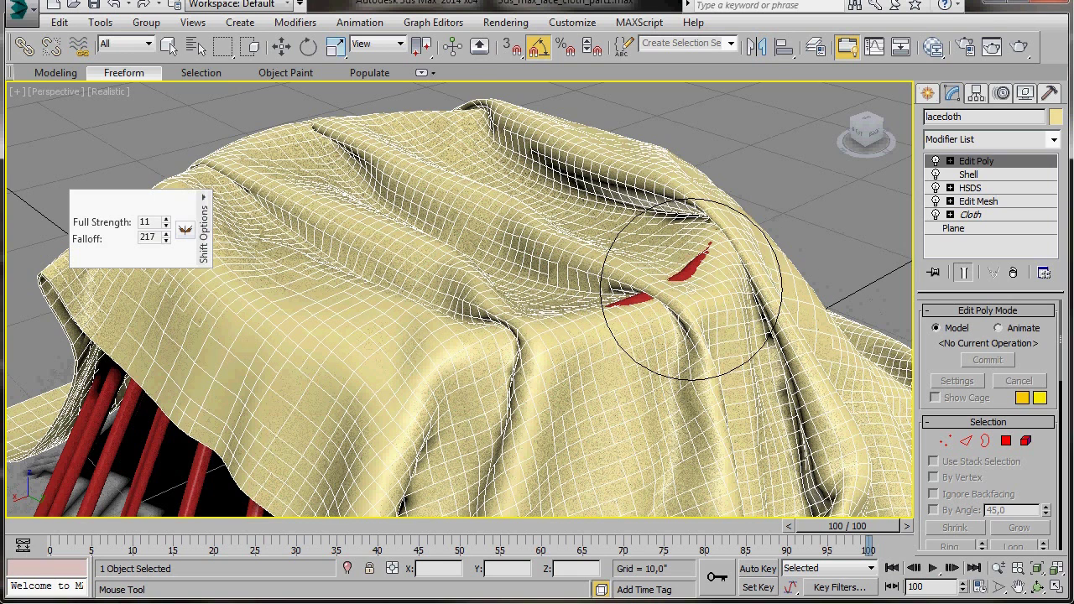
Shift the cloth over the two larger ring pieces between the rim folds on this side and check the drape all around.
drag(692, 284, 683, 277)
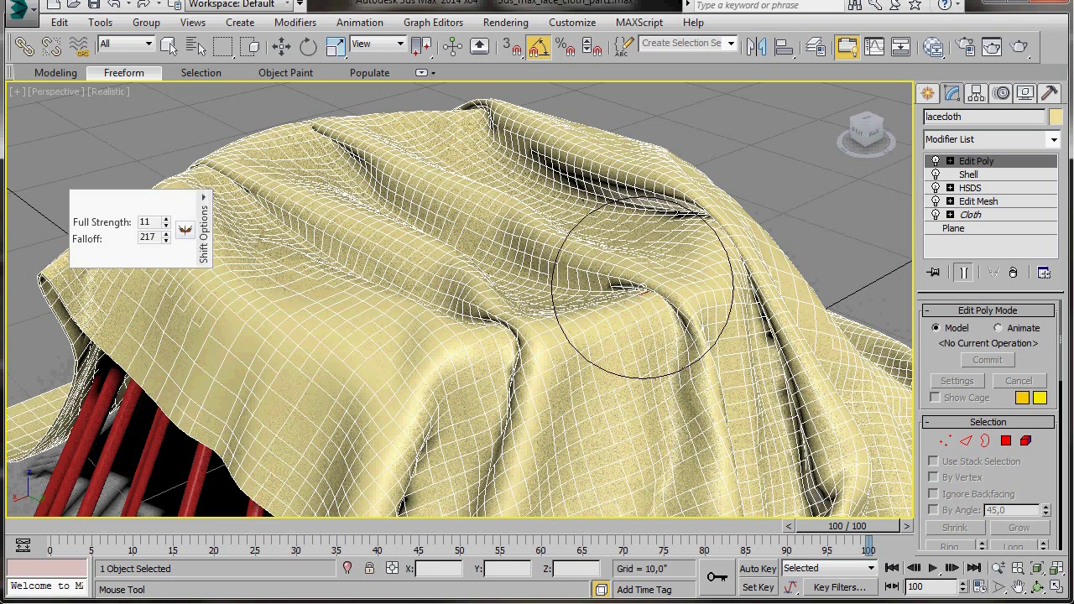
drag(631, 298, 643, 294)
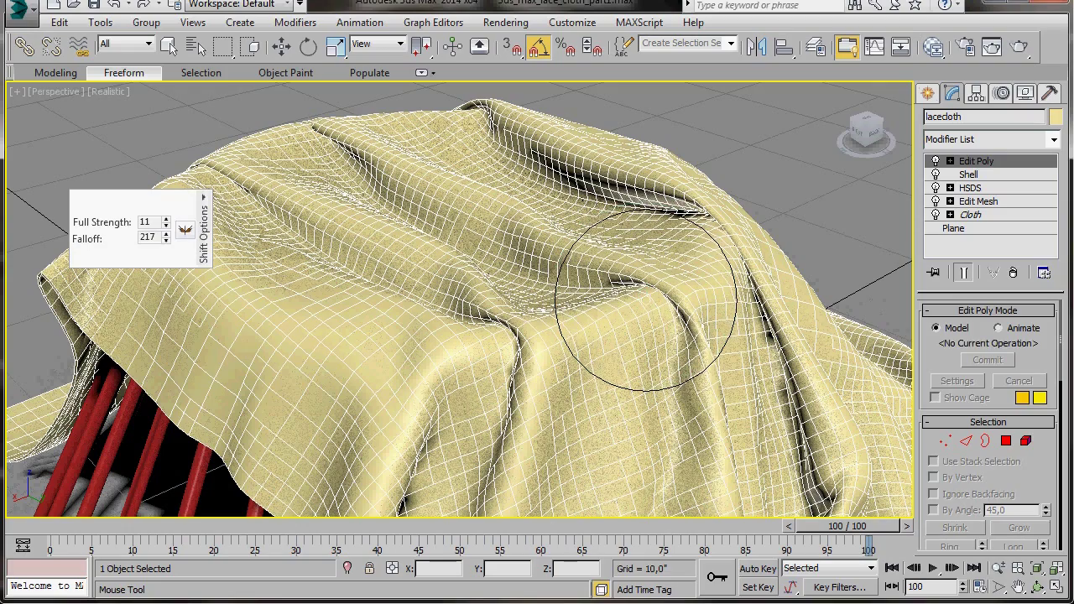
mouse_move(518, 395)
alt+middle_down()
mouse_move(521, 412)
mouse_move(375, 422)
mouse_move(324, 455)
mouse_move(408, 444)
mouse_move(455, 456)
mouse_move(617, 381)
mouse_move(635, 396)
mouse_move(684, 384)
mouse_move(688, 396)
alt+middle_up()
scroll(655, 390, down, 5)
mouse_move(647, 329)
alt+middle_down()
mouse_move(496, 400)
mouse_move(480, 322)
mouse_move(578, 342)
mouse_move(503, 336)
mouse_move(420, 360)
mouse_move(466, 359)
mouse_move(445, 352)
alt+middle_up()
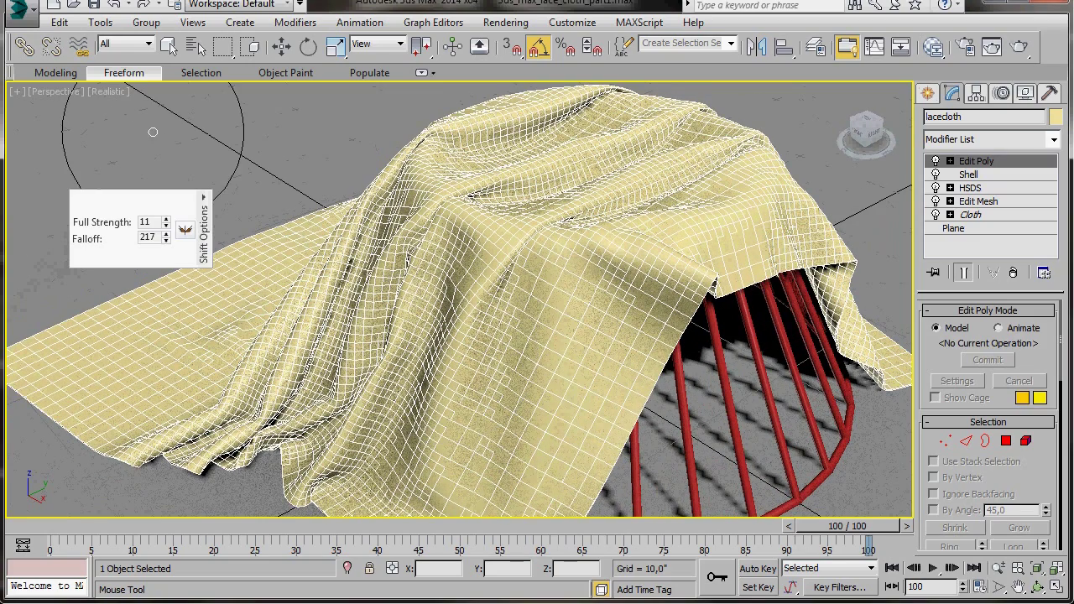
Activate the Relax/Soften brush on the cloth and leave paint deformation for the Move tool.
click(124, 73)
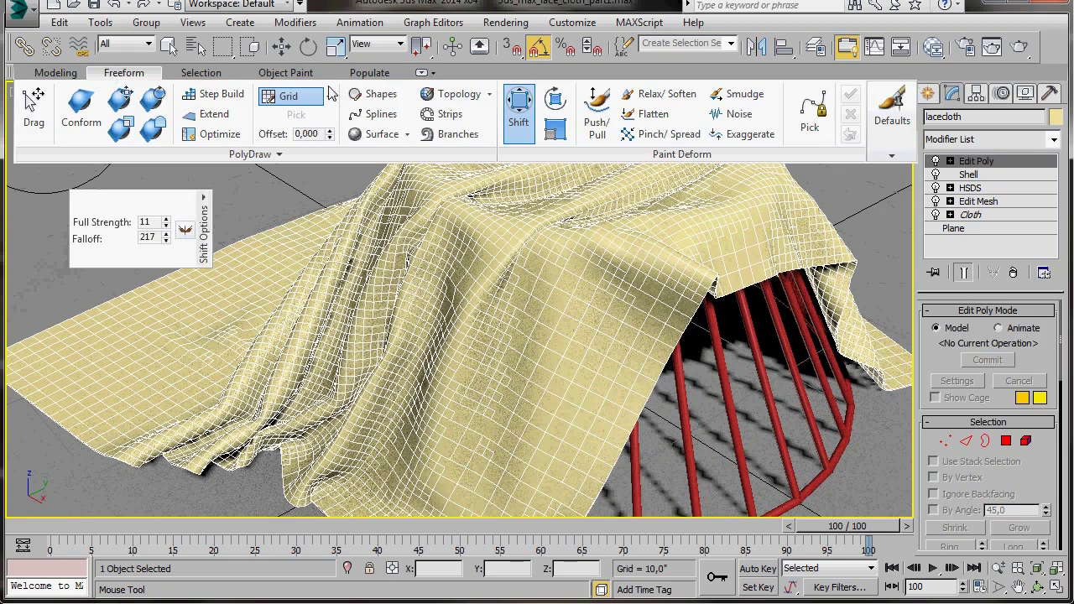
click(645, 101)
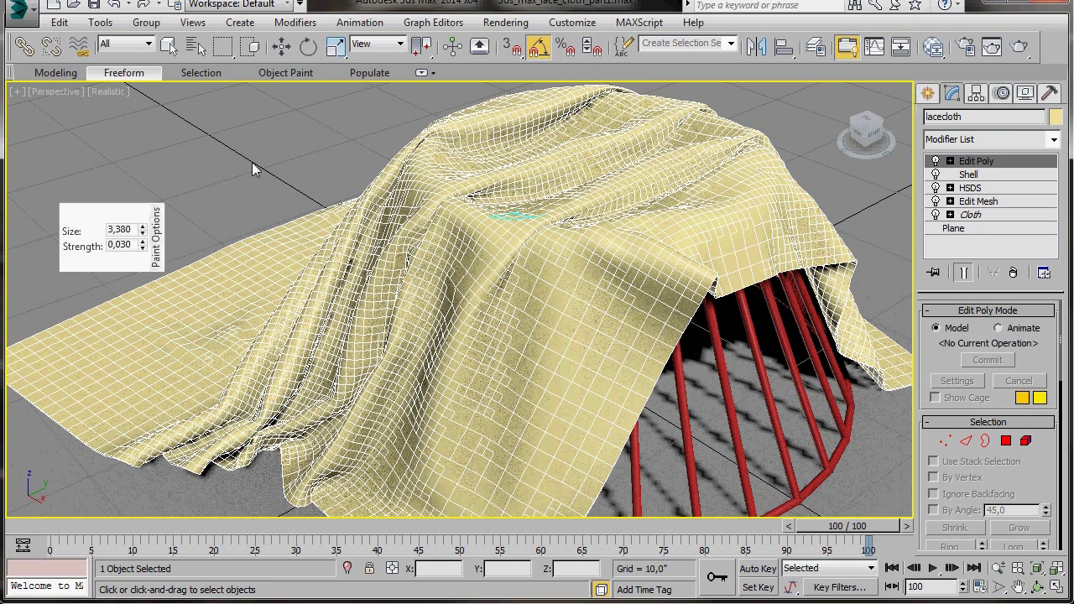
key(w)
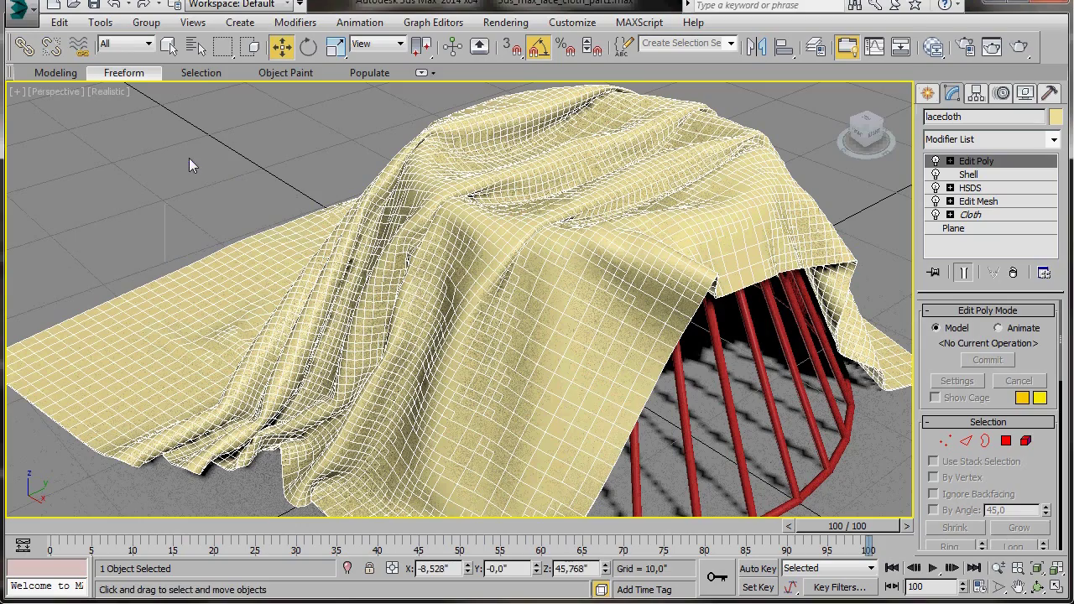
Examine the overall drape of the cloth over the wire frame, close up and as a whole.
alt+middle_drag(417, 389, 408, 386)
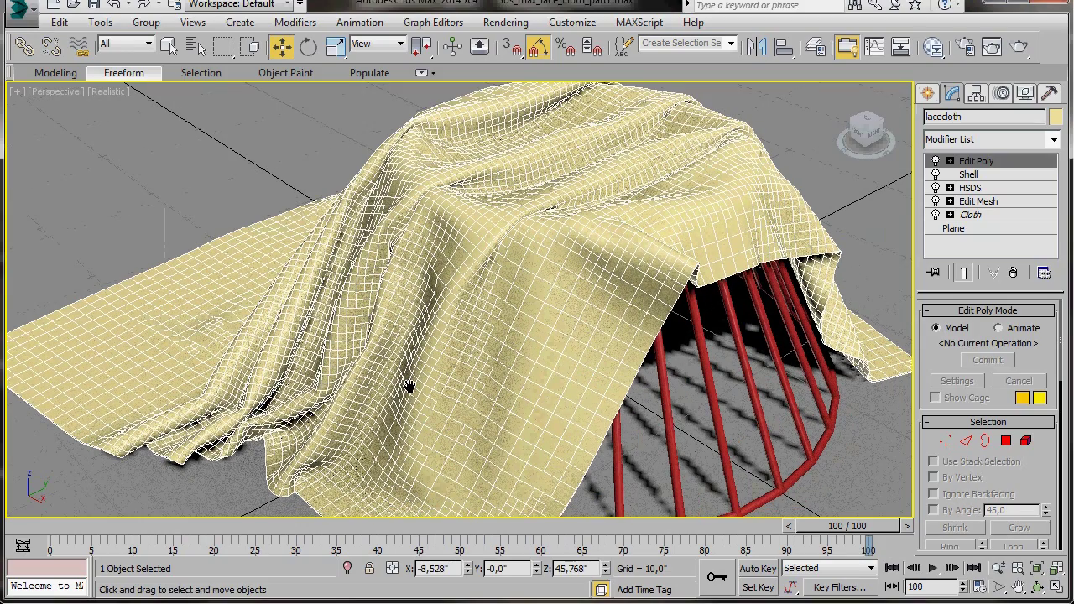
scroll(410, 386, down, 3)
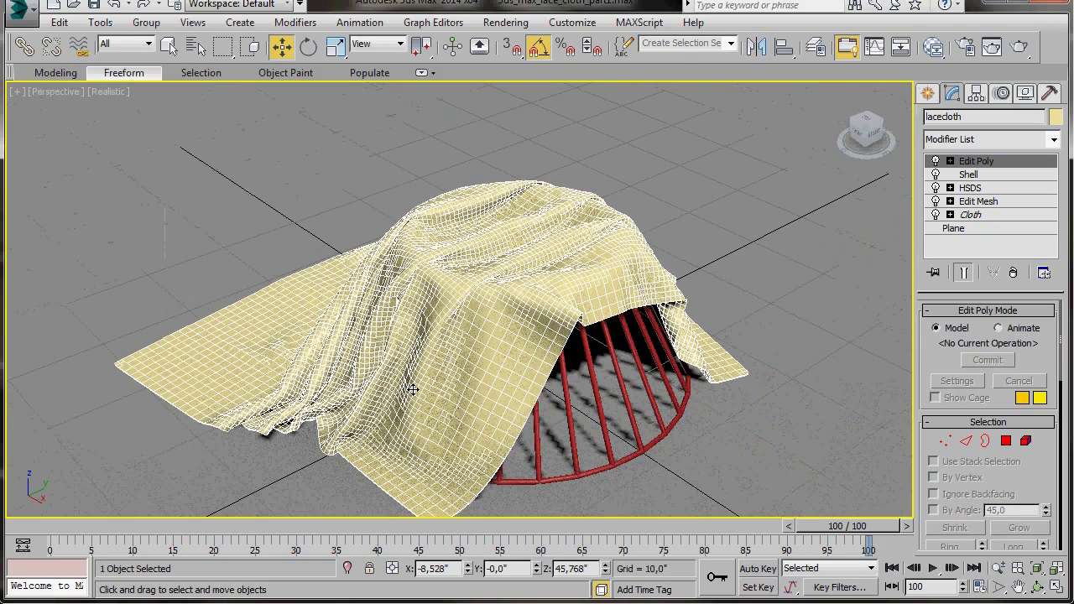
scroll(411, 369, up, 5)
middle_drag(412, 364, 402, 370)
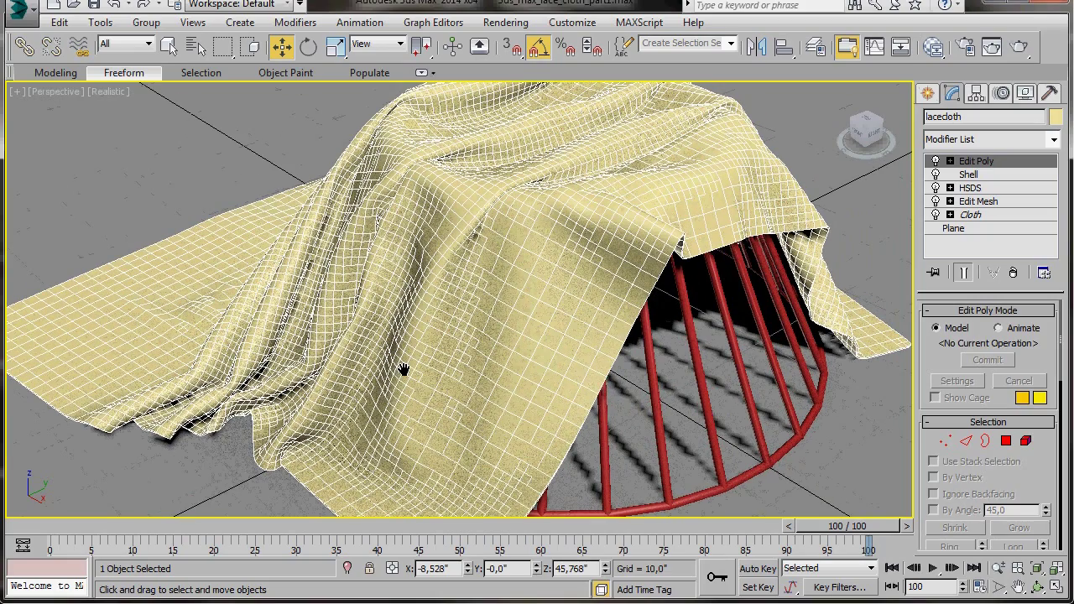
click(999, 568)
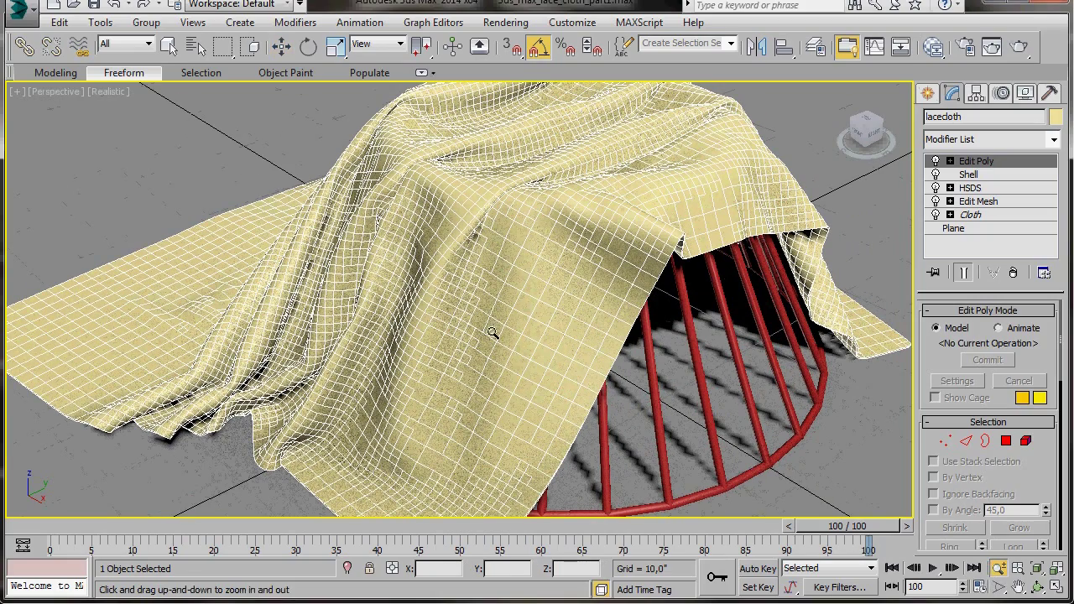
mouse_move(514, 340)
mouse_down()
mouse_move(522, 388)
mouse_move(526, 360)
mouse_move(511, 343)
mouse_up()
middle_drag(512, 343, 494, 339)
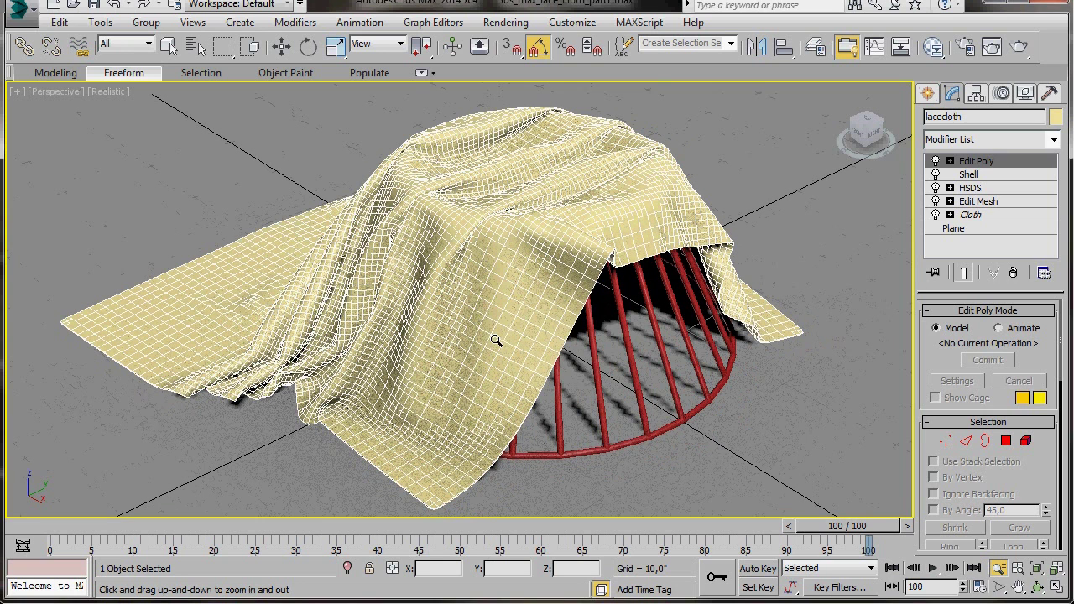
Add a UVW Map modifier to the lace cloth above its Edit Poly modifier.
key(q)
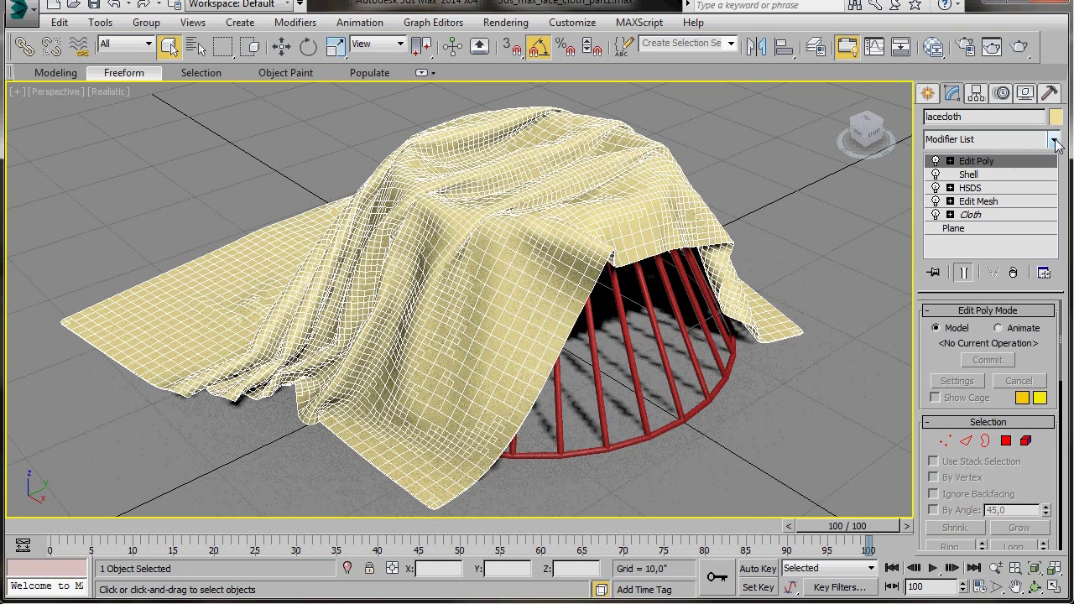
click(1054, 139)
scroll(999, 524, down, 10)
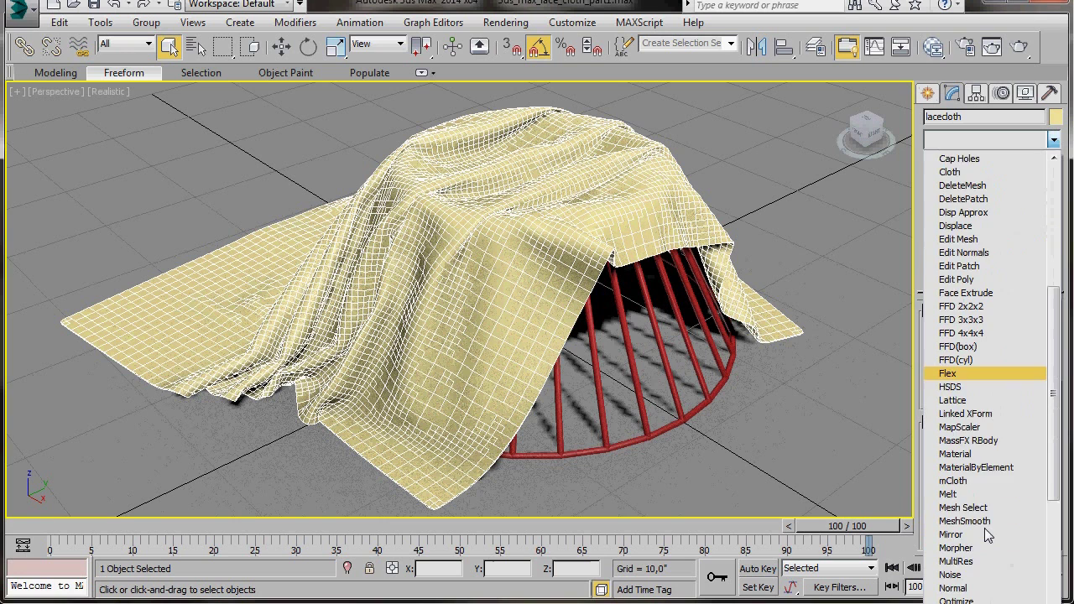
scroll(986, 532, down, 10)
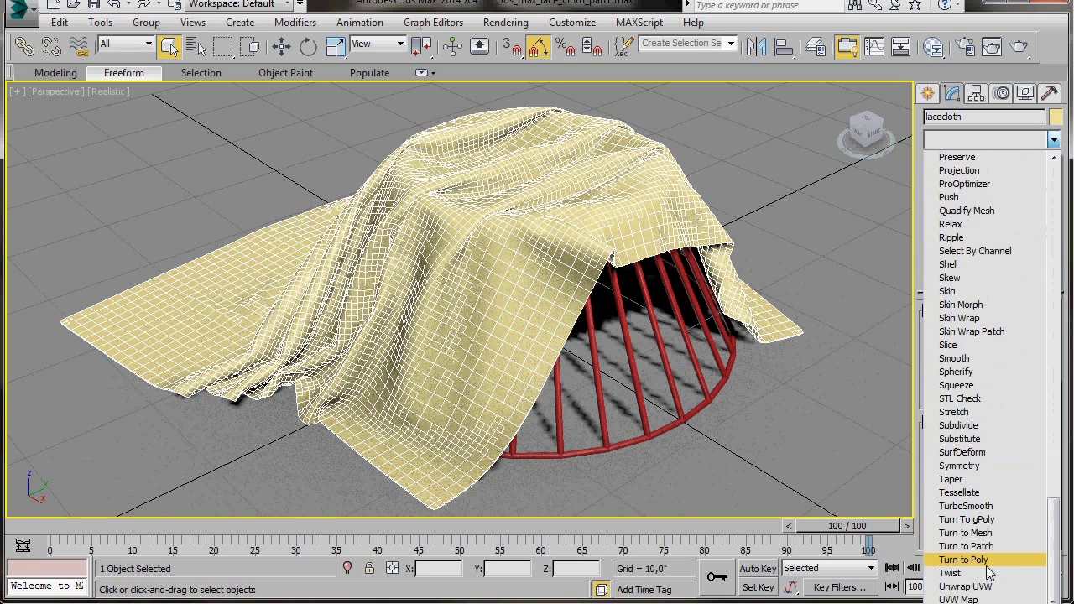
click(971, 600)
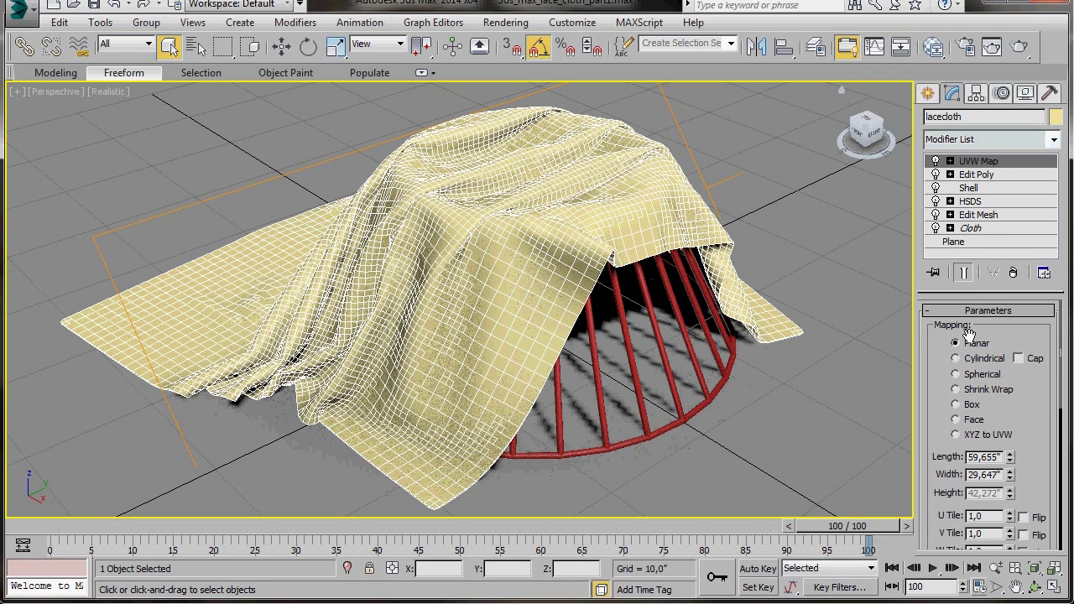
Check the base plane's dimensions, holding the scene first, and set the UVW Map's planar length and width to 60 inches each.
click(955, 242)
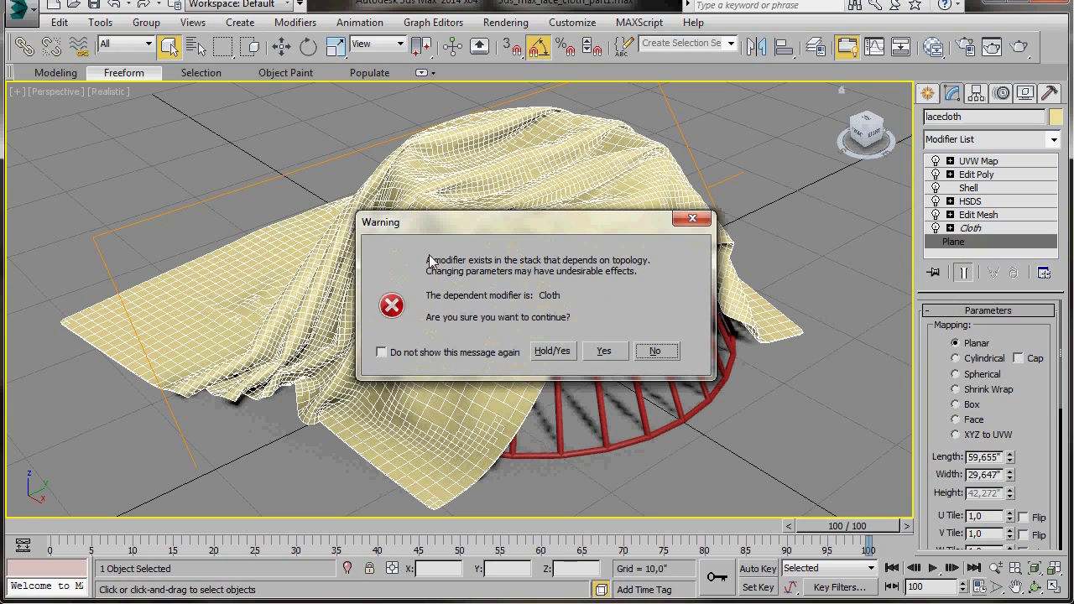
click(551, 352)
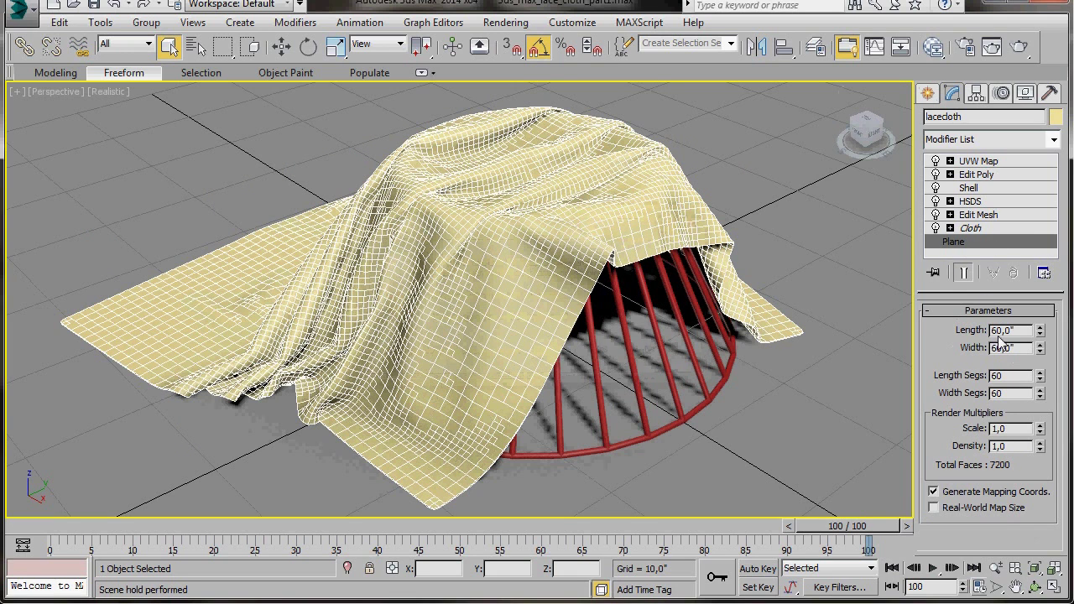
click(966, 163)
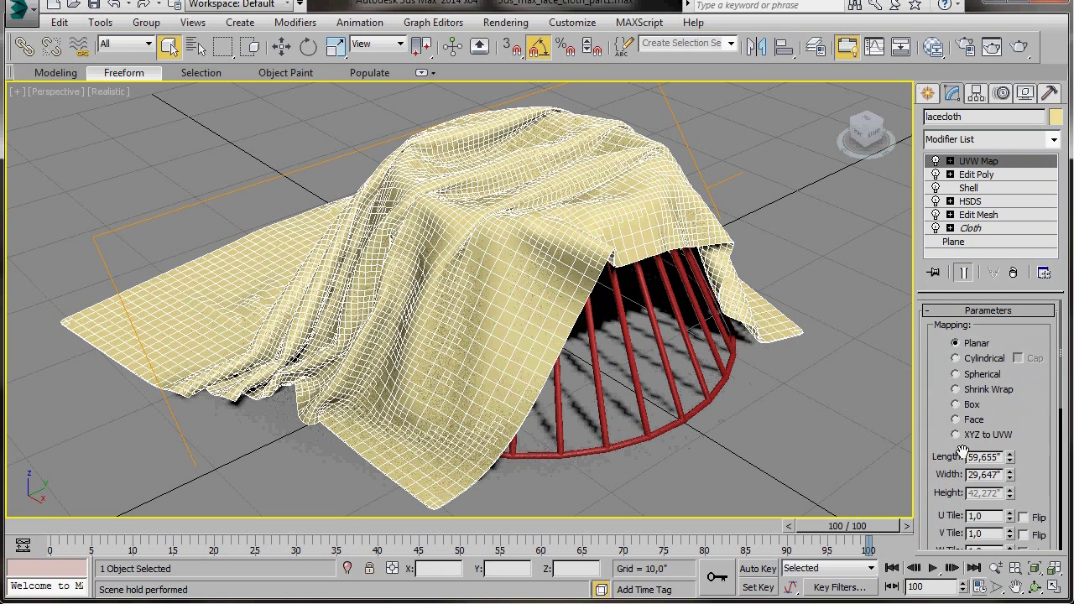
double_click(1003, 458)
text(60,0)
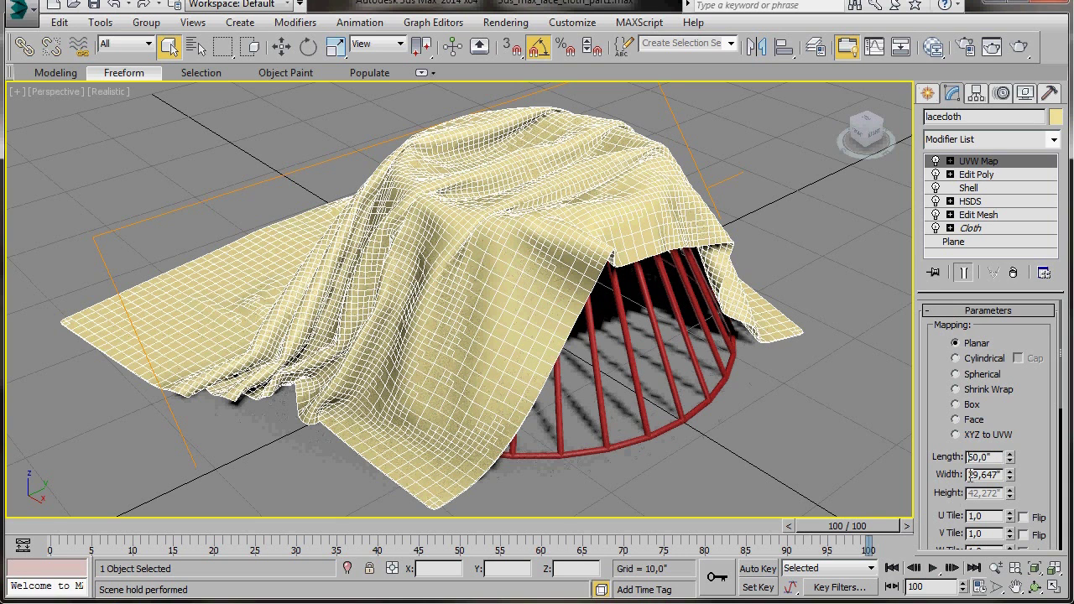
double_click(968, 475)
text(6)
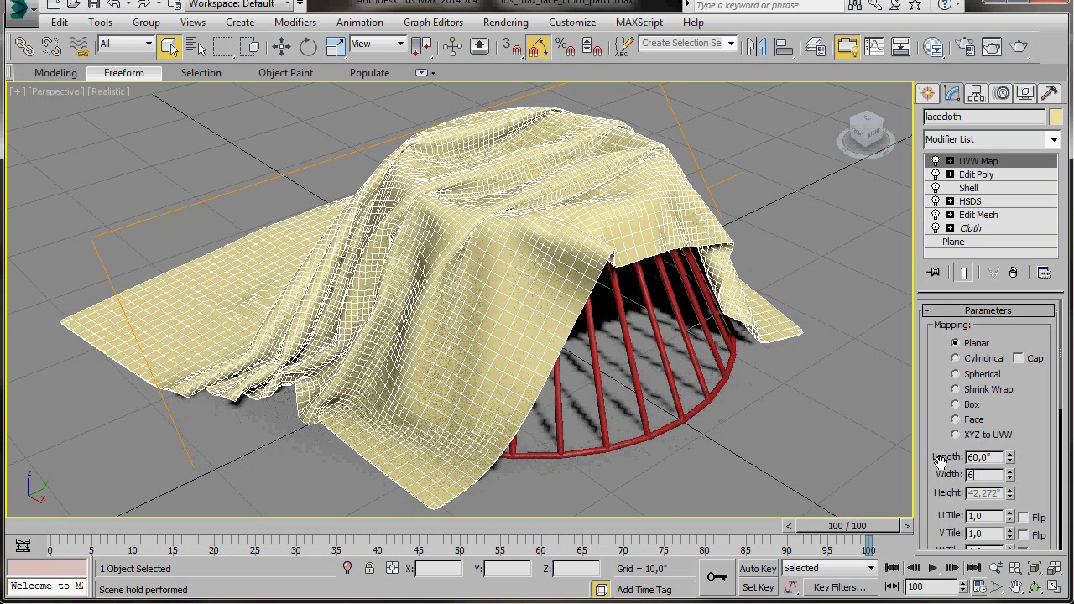
text(0)
key(Return)
Move the UVW Map modifier below Cloth, directly above the base Plane, and reselect Edit Poly in the stack.
key(w)
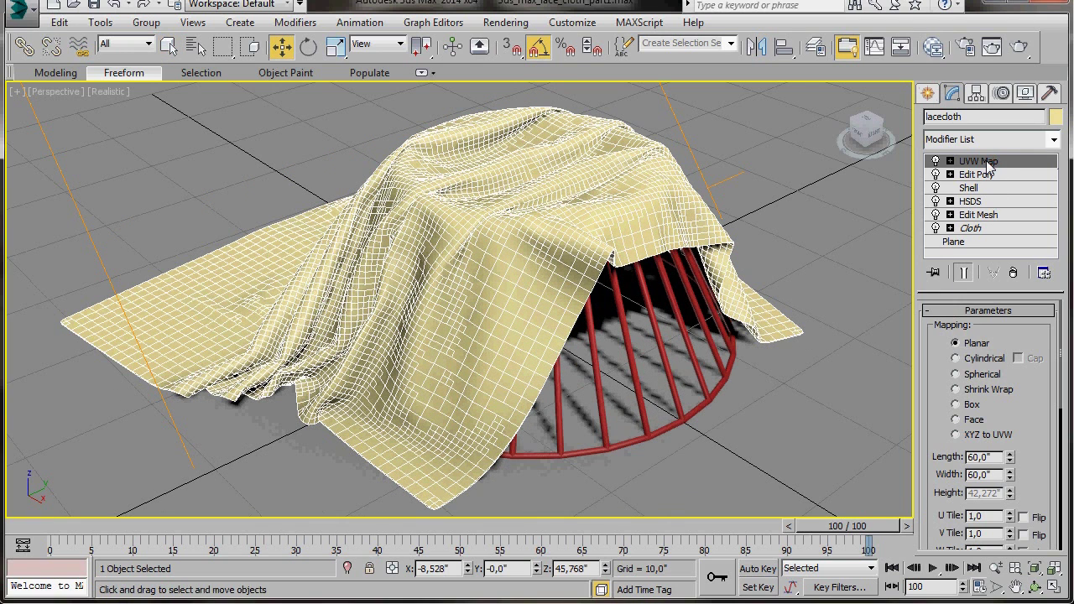
drag(989, 170, 987, 242)
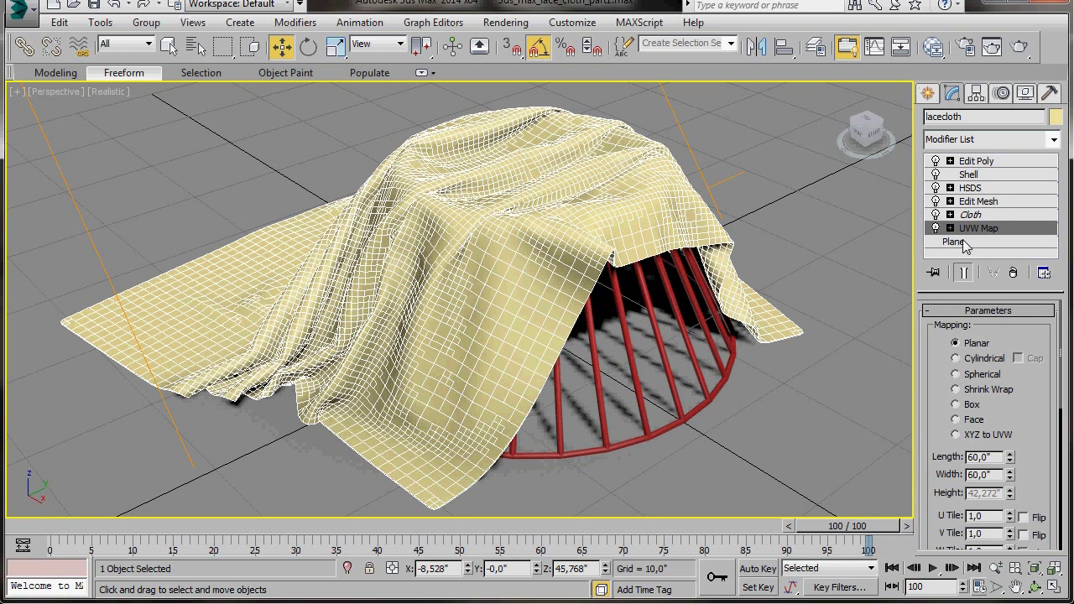
click(977, 162)
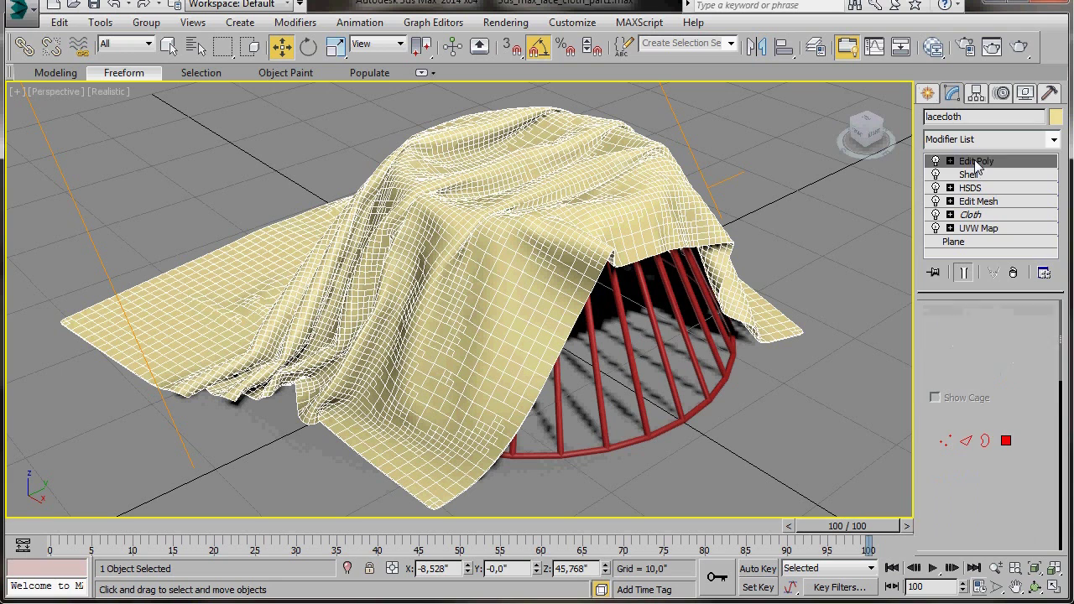